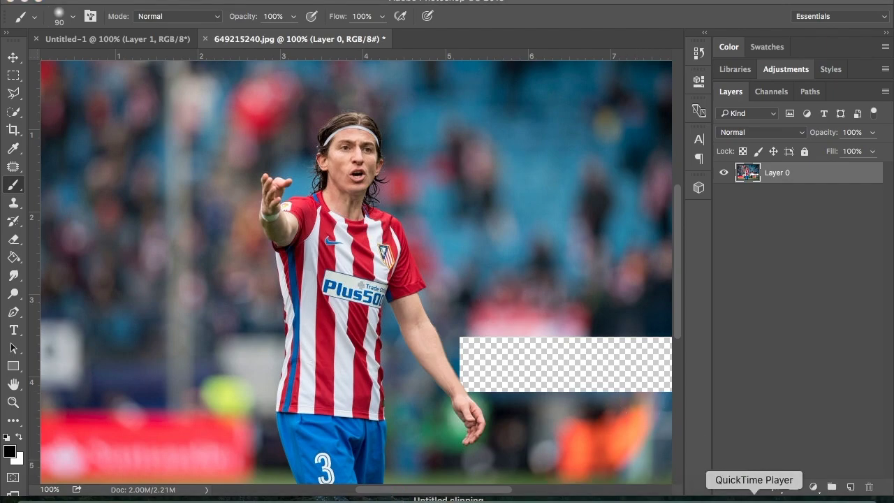
- Duplicate Layer 0 and grade the copy in Camera Raw: +0.50 exposure, +33 contrast, +34 clarity
{"action": "key", "text": "ctrl+j"}
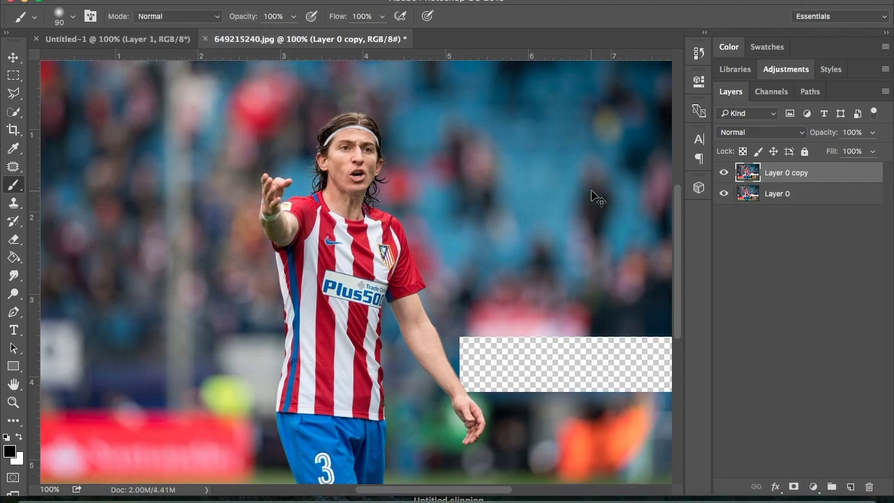
{"action": "key", "text": "ctrl+shift+a"}
{"action": "mouse_move", "coordinate": [743, 276]}
{"action": "left_mouse_down"}
{"action": "mouse_move", "coordinate": [771, 298]}
{"action": "mouse_move", "coordinate": [682, 320]}
{"action": "mouse_move", "coordinate": [713, 369]}
{"action": "left_mouse_up"}
{"action": "left_click_drag", "start_coordinate": [744, 420], "coordinate": [773, 418]}
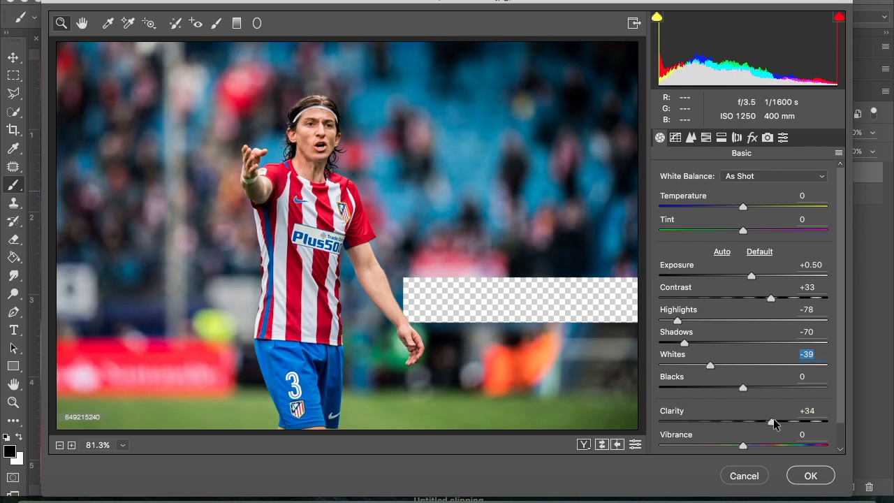
{"action": "left_click", "coordinate": [810, 475]}
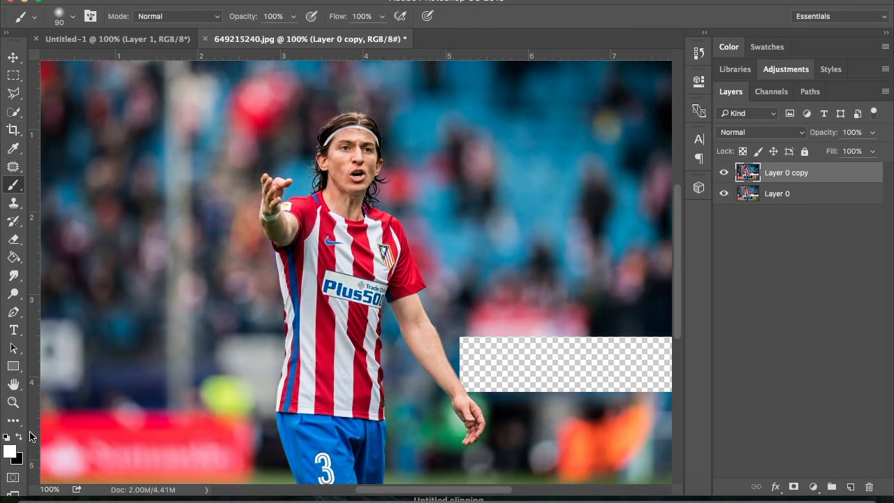
- On a new layer, paint small white highlights across the cheeks, nose, forehead, jaw and chin
{"action": "key", "text": "ctrl+shift+alt+n"}
{"action": "scroll", "coordinate": [304, 205], "scroll_direction": "up", "scroll_amount": 5}
{"action": "key", "text": "bracketleft"}
{"action": "key", "text": "bracketleft"}
{"action": "key", "text": "bracketleft"}
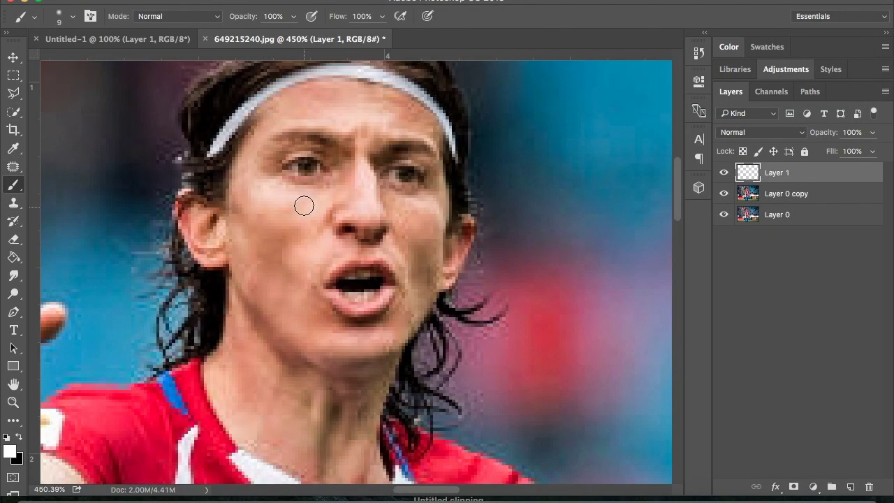
{"action": "key", "text": "bracketleft"}
{"action": "key", "text": "bracketleft"}
{"action": "key", "text": "bracketleft"}
{"action": "left_click_drag", "start_coordinate": [303, 197], "coordinate": [258, 198]}
{"action": "left_click_drag", "start_coordinate": [302, 248], "coordinate": [328, 241]}
{"action": "left_click_drag", "start_coordinate": [334, 187], "coordinate": [311, 211]}
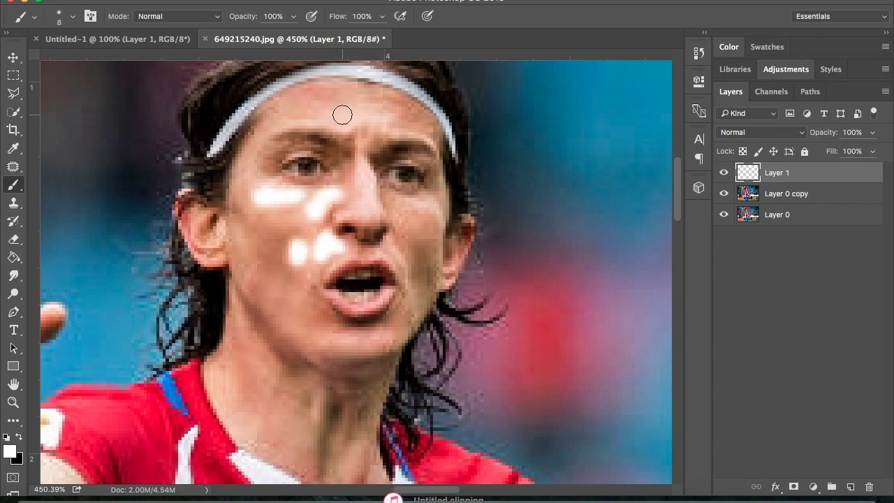
{"action": "mouse_move", "coordinate": [328, 88]}
{"action": "left_mouse_down"}
{"action": "mouse_move", "coordinate": [373, 124]}
{"action": "mouse_move", "coordinate": [317, 119]}
{"action": "left_mouse_up"}
{"action": "key", "text": "bracketright"}
{"action": "left_click", "coordinate": [248, 178]}
{"action": "left_click_drag", "start_coordinate": [240, 227], "coordinate": [241, 250]}
{"action": "left_click_drag", "start_coordinate": [302, 293], "coordinate": [292, 322]}
{"action": "left_click_drag", "start_coordinate": [323, 339], "coordinate": [385, 339]}
{"action": "left_click_drag", "start_coordinate": [388, 241], "coordinate": [398, 272]}
{"action": "left_click_drag", "start_coordinate": [405, 202], "coordinate": [437, 212]}
{"action": "left_click_drag", "start_coordinate": [399, 133], "coordinate": [435, 143]}
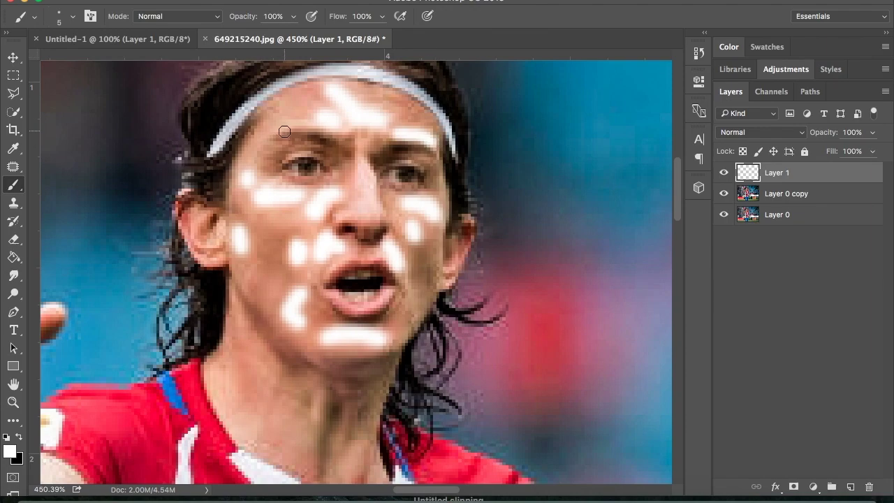
- Paint larger white highlights on the neck, left shoulder and collar
{"action": "scroll", "coordinate": [315, 252], "scroll_direction": "down", "scroll_amount": 2}
{"action": "key", "text": "bracketright"}
{"action": "key", "text": "bracketright"}
{"action": "key", "text": "bracketright"}
{"action": "left_click_drag", "start_coordinate": [318, 363], "coordinate": [315, 398]}
{"action": "left_click_drag", "start_coordinate": [352, 356], "coordinate": [349, 399]}
{"action": "left_click_drag", "start_coordinate": [216, 295], "coordinate": [248, 366]}
{"action": "left_click_drag", "start_coordinate": [363, 384], "coordinate": [380, 409]}
{"action": "mouse_move", "coordinate": [343, 358]}
{"action": "left_mouse_down"}
{"action": "mouse_move", "coordinate": [287, 381]}
{"action": "mouse_move", "coordinate": [300, 402]}
{"action": "left_mouse_up"}
{"action": "left_click_drag", "start_coordinate": [233, 239], "coordinate": [273, 323]}
{"action": "scroll", "coordinate": [273, 323], "scroll_direction": "up", "scroll_amount": 1}
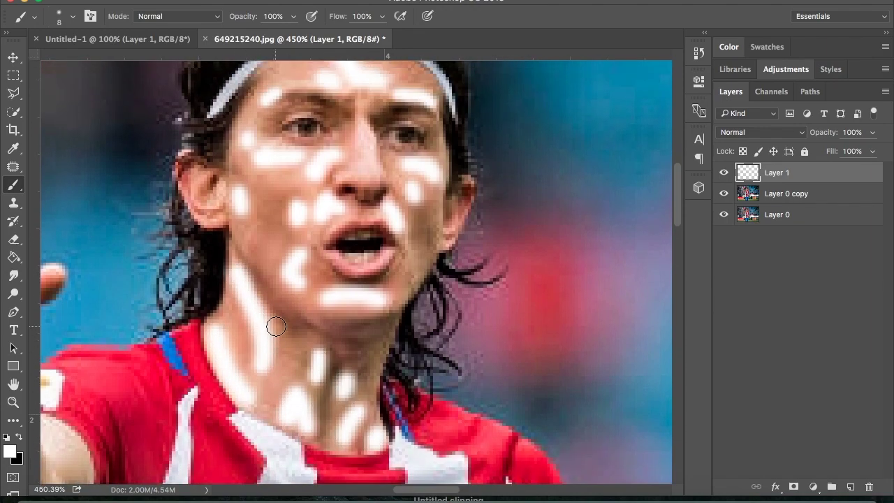
- Set the highlight layer to Soft Light and smudge the highlights into the cheeks and neck
{"action": "key", "text": "r"}
{"action": "left_click", "coordinate": [761, 132]}
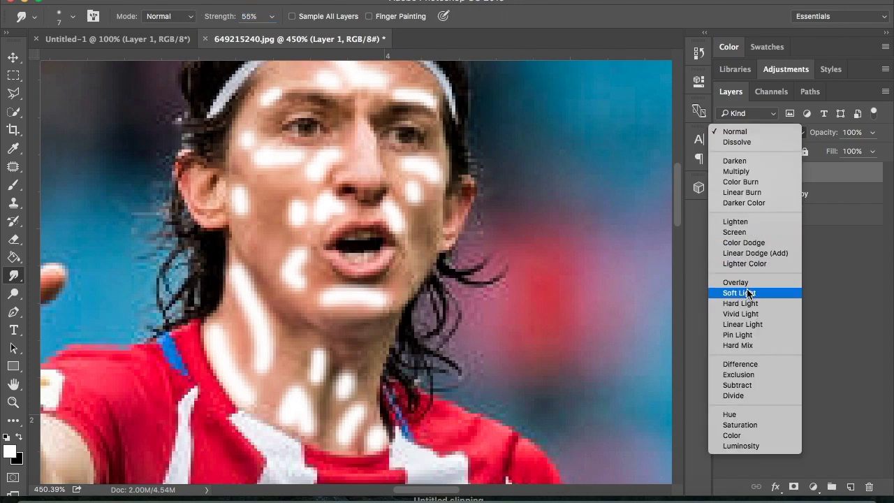
{"action": "left_click", "coordinate": [750, 292]}
{"action": "left_click_drag", "start_coordinate": [235, 255], "coordinate": [269, 332]}
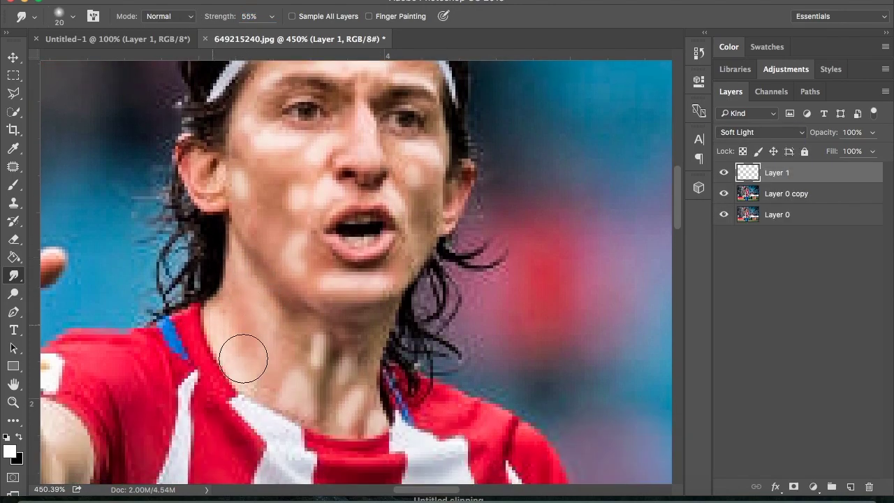
{"action": "scroll", "coordinate": [249, 239], "scroll_direction": "up", "scroll_amount": 1}
{"action": "scroll", "coordinate": [272, 250], "scroll_direction": "up", "scroll_amount": 1}
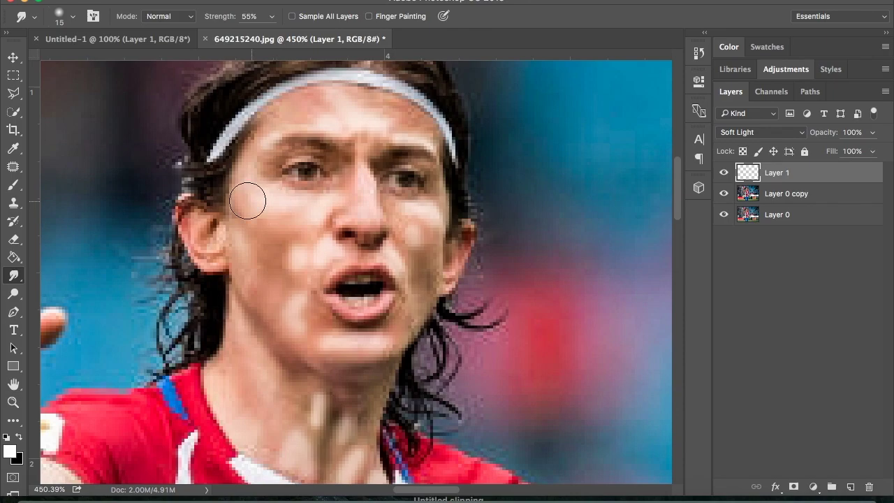
{"action": "left_click_drag", "start_coordinate": [300, 255], "coordinate": [300, 314]}
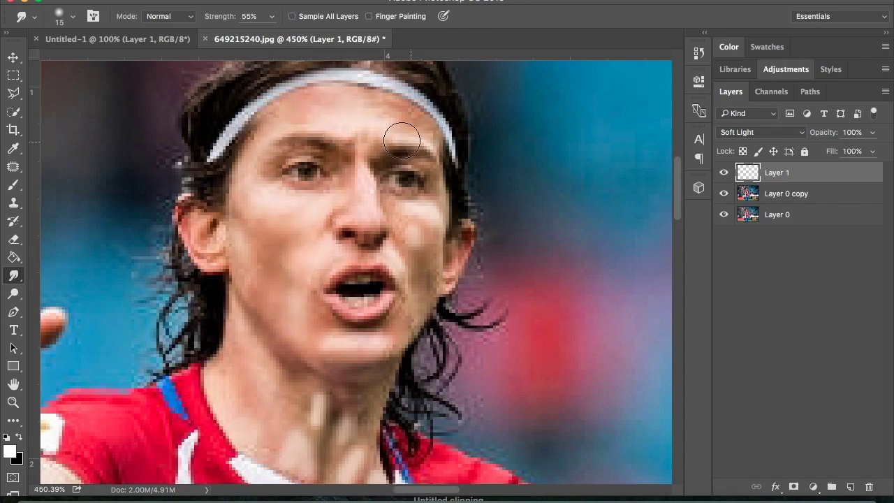
{"action": "scroll", "coordinate": [319, 345], "scroll_direction": "down", "scroll_amount": 2}
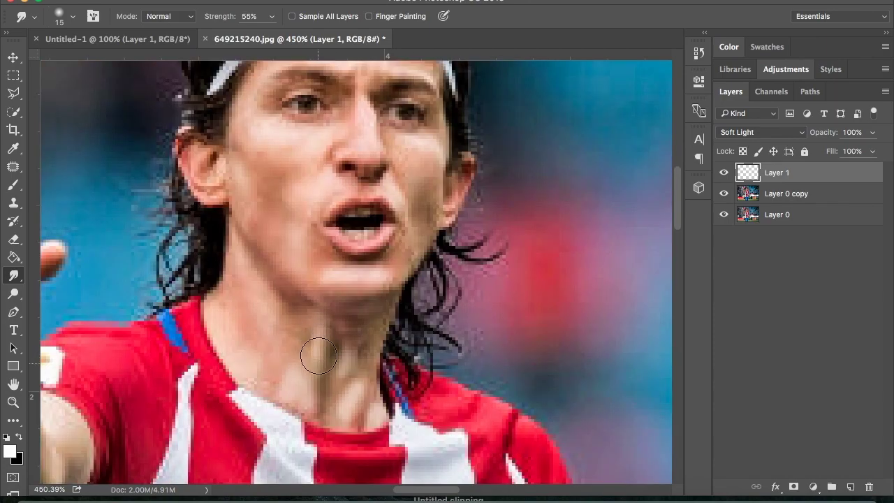
{"action": "scroll", "coordinate": [628, 202], "scroll_direction": "up", "scroll_amount": 2}
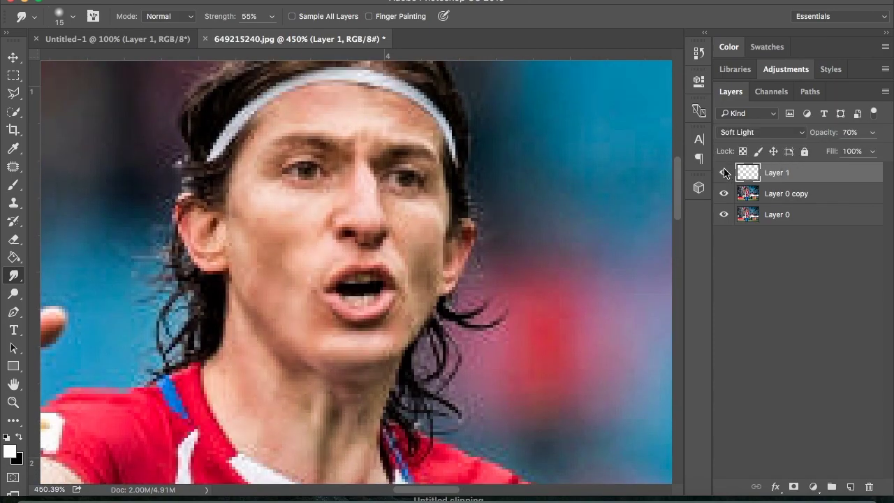
{"action": "key", "text": "ctrl+alt+shift+n"}
{"action": "key", "text": "b"}
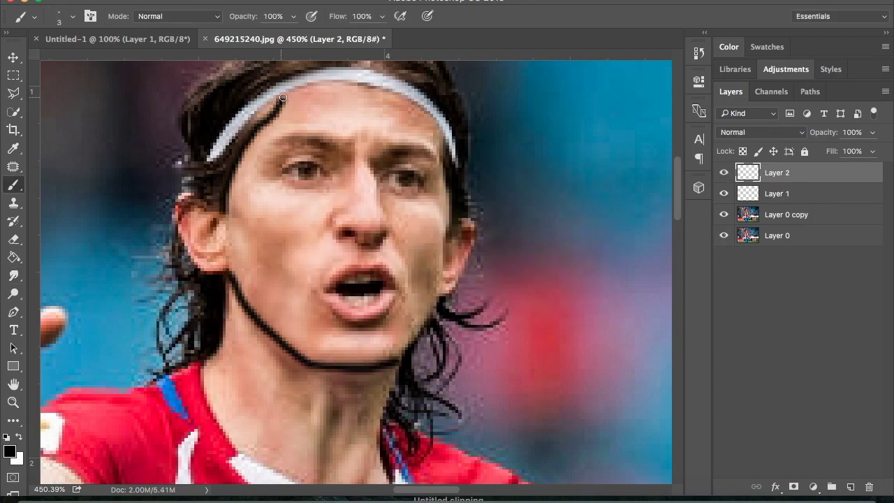
- Paint thin black outlines along the headband edge, nose, lips and jaw
{"action": "left_click_drag", "start_coordinate": [283, 98], "coordinate": [391, 91]}
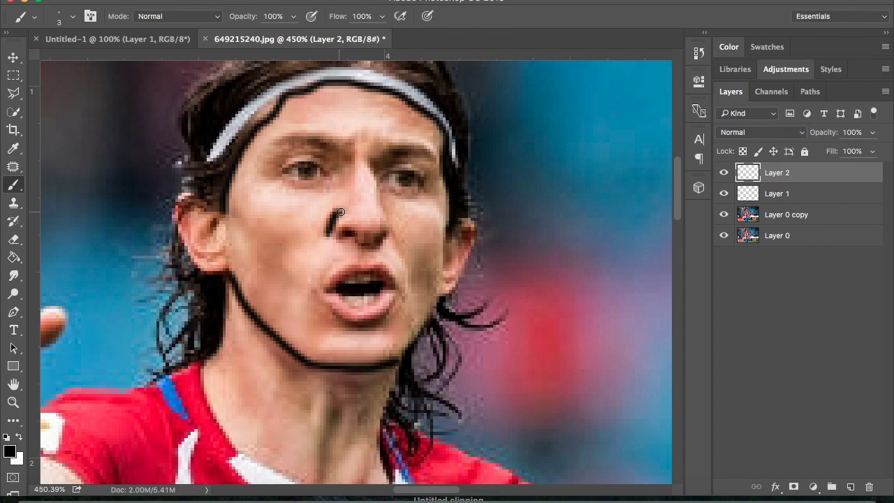
{"action": "left_click_drag", "start_coordinate": [395, 236], "coordinate": [403, 286]}
{"action": "scroll", "coordinate": [403, 286], "scroll_direction": "down", "scroll_amount": 5}
{"action": "key", "text": "bracketright"}
{"action": "key", "text": "bracketright"}
{"action": "left_click_drag", "start_coordinate": [201, 231], "coordinate": [388, 337]}
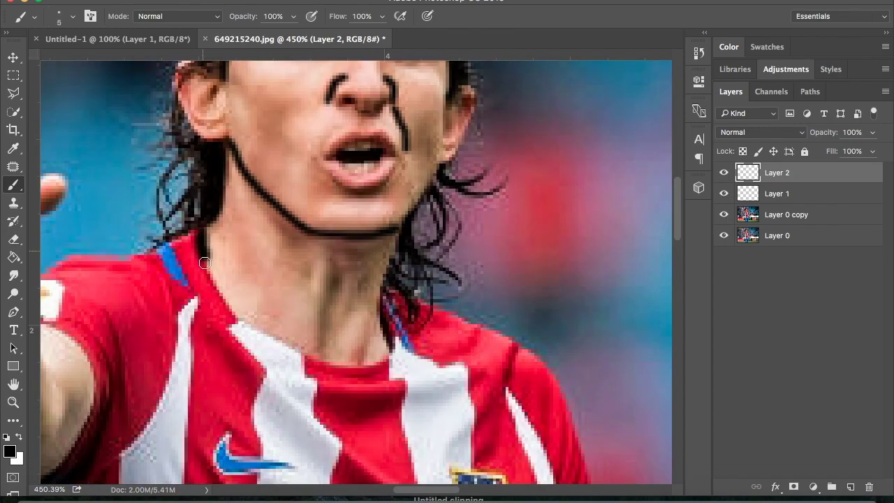
{"action": "scroll", "coordinate": [388, 336], "scroll_direction": "up", "scroll_amount": 4}
{"action": "scroll", "coordinate": [286, 269], "scroll_direction": "up", "scroll_amount": 2}
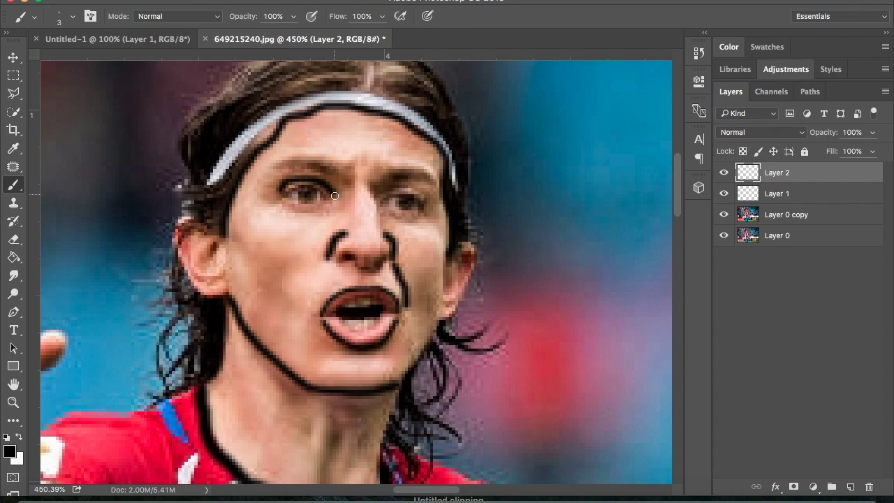
- Set the outline layer to Soft Light, smudge the lines, and toggle it to compare
{"action": "left_click", "coordinate": [13, 275]}
{"action": "left_click", "coordinate": [761, 132]}
{"action": "left_click", "coordinate": [758, 292]}
{"action": "key", "text": "bracketleft"}
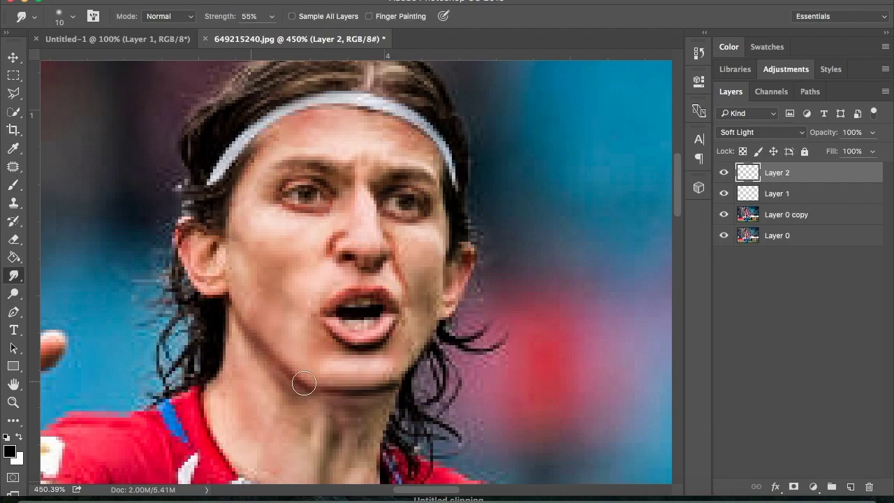
{"action": "scroll", "coordinate": [323, 388], "scroll_direction": "down", "scroll_amount": 3}
{"action": "scroll", "coordinate": [334, 202], "scroll_direction": "up", "scroll_amount": 1}
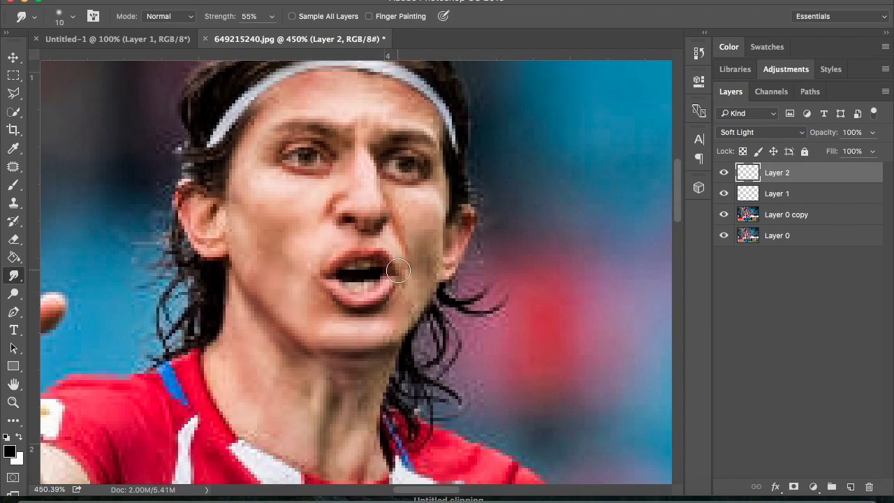
{"action": "scroll", "coordinate": [324, 209], "scroll_direction": "up", "scroll_amount": 2}
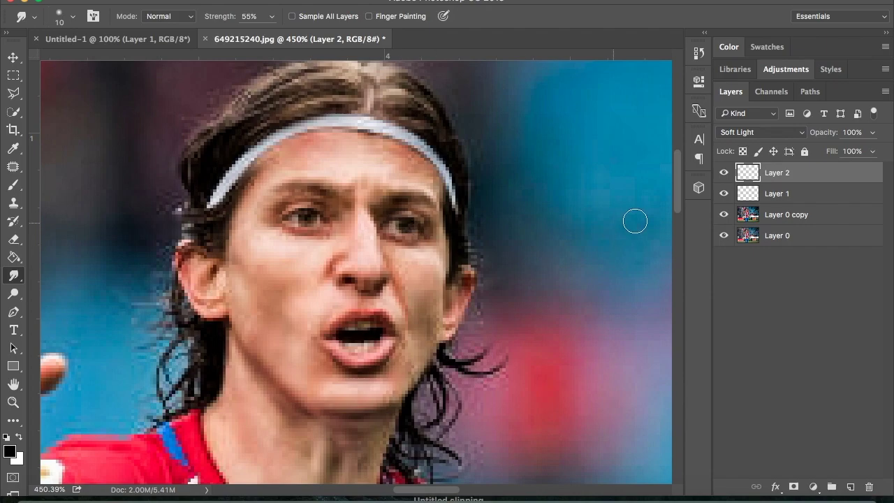
{"action": "left_click", "coordinate": [723, 172]}
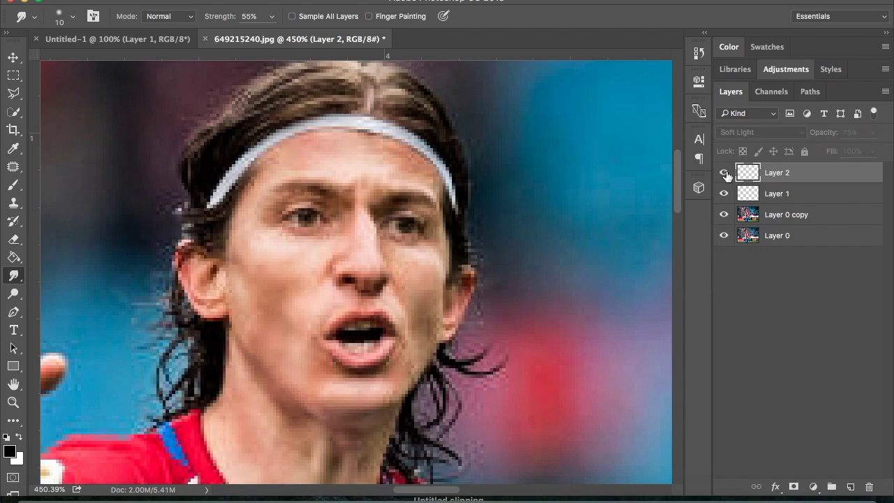
- On a new layer, paint black shadow marks on the cheeks, nose bridge, chin and forehead
{"action": "key", "text": "ctrl+alt+shift+n"}
{"action": "key", "text": "b"}
{"action": "left_click_drag", "start_coordinate": [236, 262], "coordinate": [260, 307]}
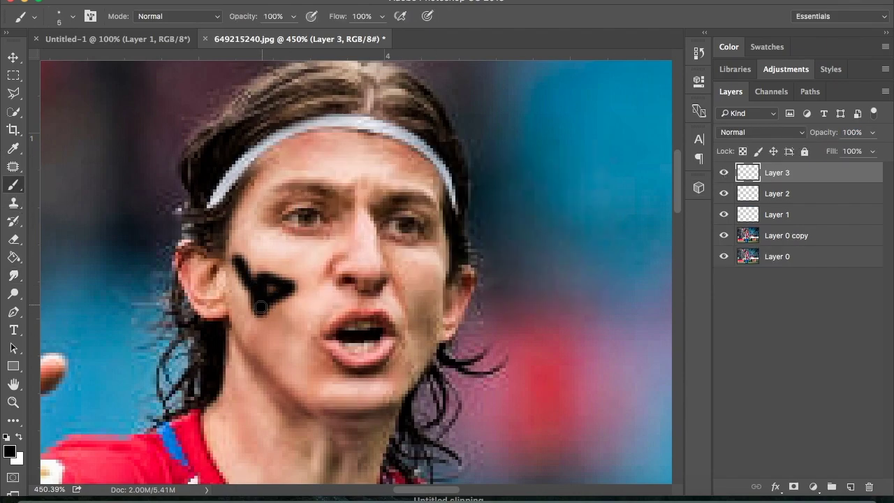
{"action": "left_click_drag", "start_coordinate": [330, 239], "coordinate": [357, 219]}
{"action": "left_click_drag", "start_coordinate": [434, 312], "coordinate": [408, 292]}
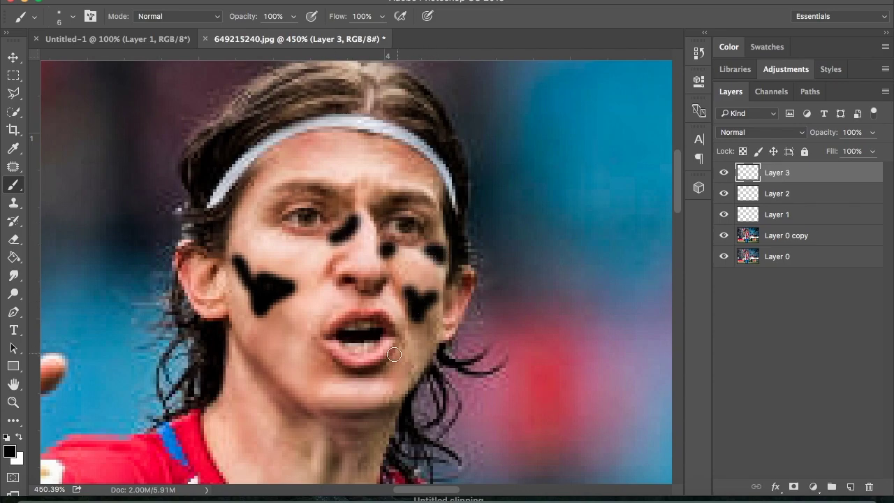
{"action": "left_click_drag", "start_coordinate": [315, 383], "coordinate": [343, 369]}
{"action": "left_click_drag", "start_coordinate": [279, 322], "coordinate": [278, 351]}
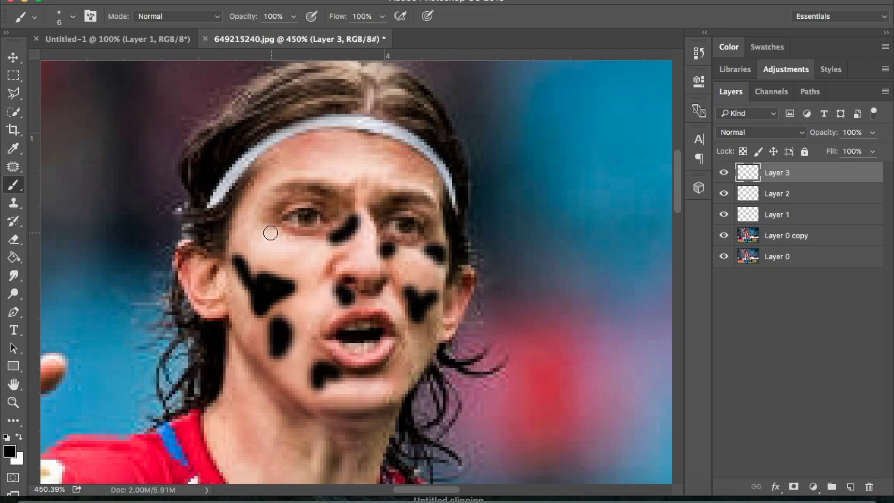
{"action": "left_click_drag", "start_coordinate": [295, 166], "coordinate": [327, 148]}
{"action": "left_click_drag", "start_coordinate": [383, 149], "coordinate": [418, 172]}
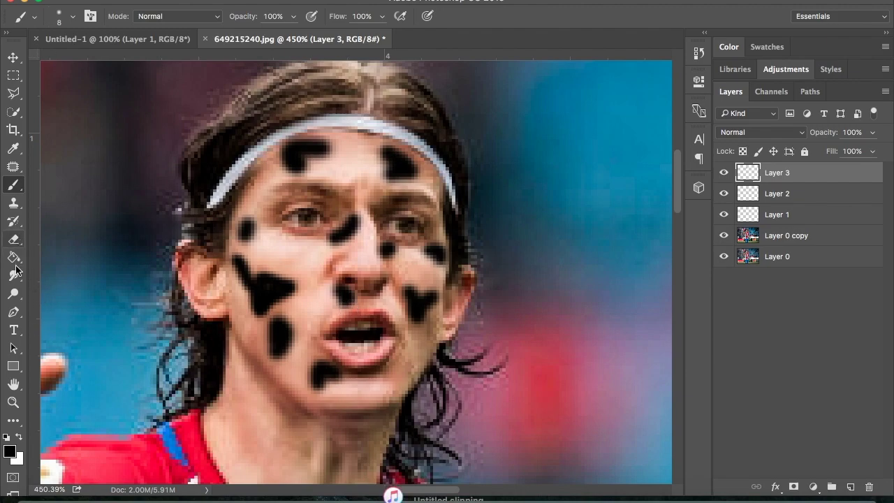
- Set the shading layer to Soft Light and add dark shading on the neck
{"action": "left_click", "coordinate": [761, 132]}
{"action": "left_click", "coordinate": [740, 291]}
{"action": "scroll", "coordinate": [231, 397], "scroll_direction": "down", "scroll_amount": 2}
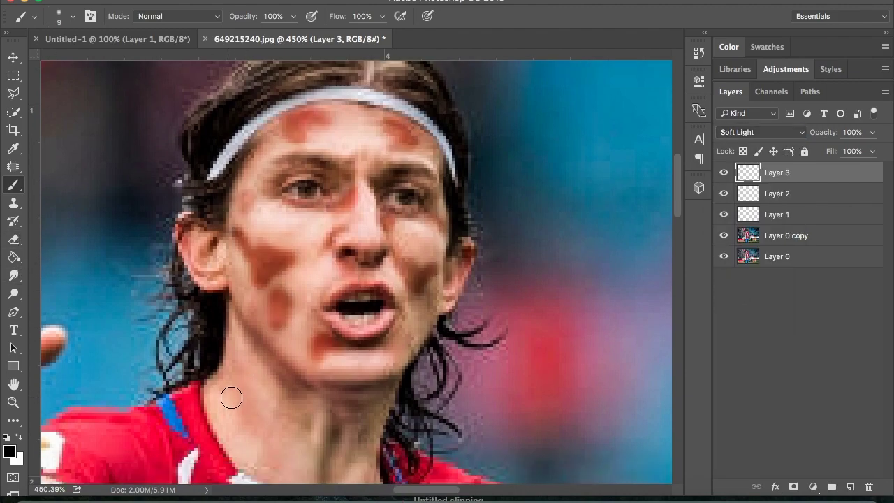
{"action": "left_click_drag", "start_coordinate": [231, 397], "coordinate": [248, 422]}
{"action": "scroll", "coordinate": [299, 423], "scroll_direction": "down", "scroll_amount": 4}
{"action": "key", "text": "bracketleft"}
{"action": "key", "text": "bracketleft"}
{"action": "key", "text": "bracketleft"}
{"action": "mouse_move", "coordinate": [324, 446]}
{"action": "left_mouse_down"}
{"action": "mouse_move", "coordinate": [328, 356]}
{"action": "mouse_move", "coordinate": [360, 419]}
{"action": "mouse_move", "coordinate": [312, 421]}
{"action": "left_mouse_up"}
{"action": "mouse_move", "coordinate": [307, 377]}
{"action": "left_mouse_down"}
{"action": "mouse_move", "coordinate": [290, 338]}
{"action": "mouse_move", "coordinate": [377, 345]}
{"action": "left_mouse_up"}
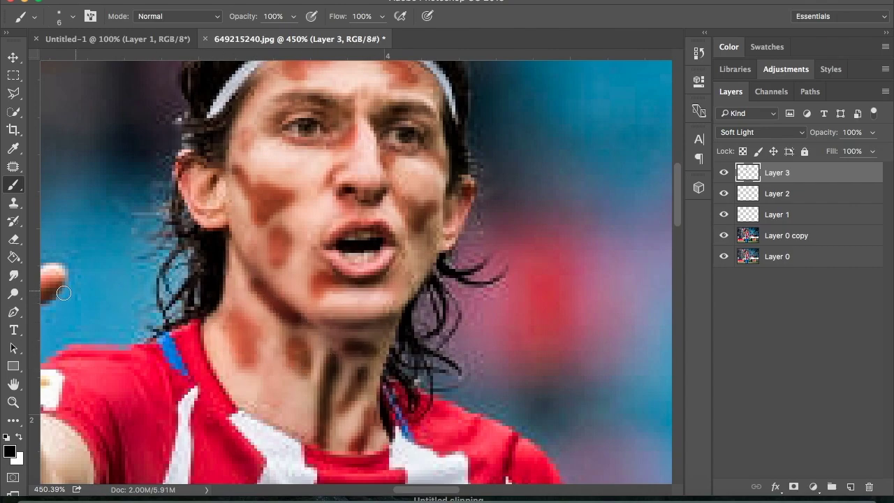
- Smudge the dark neck shading to soften it
{"action": "key", "text": "r"}
{"action": "left_click_drag", "start_coordinate": [241, 328], "coordinate": [265, 356]}
{"action": "key", "text": "bracketleft"}
{"action": "key", "text": "bracketleft"}
{"action": "left_click_drag", "start_coordinate": [317, 349], "coordinate": [342, 426]}
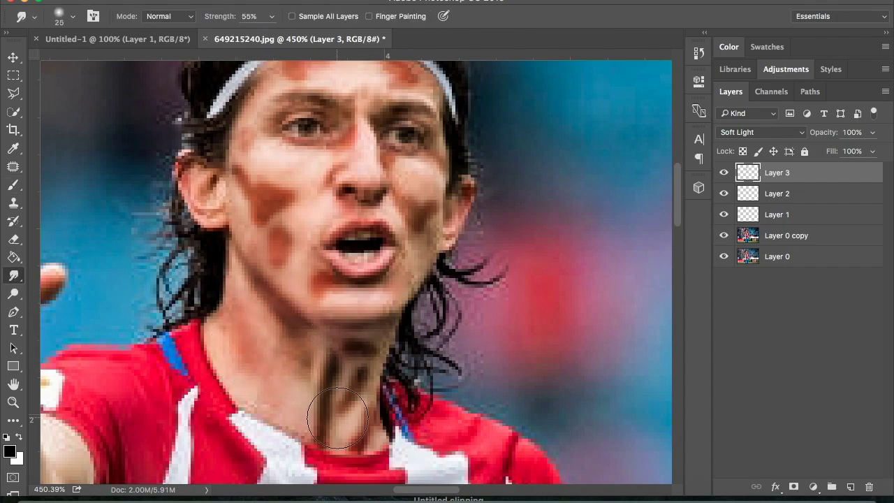
{"action": "left_click_drag", "start_coordinate": [321, 370], "coordinate": [335, 356]}
{"action": "left_click_drag", "start_coordinate": [357, 444], "coordinate": [342, 356]}
- Smudge the reddish patches on the forehead, cheeks and chin, then view the whole photo
{"action": "scroll", "coordinate": [320, 408], "scroll_direction": "up", "scroll_amount": 2}
{"action": "key", "text": "bracketright"}
{"action": "left_click_drag", "start_coordinate": [276, 283], "coordinate": [278, 243]}
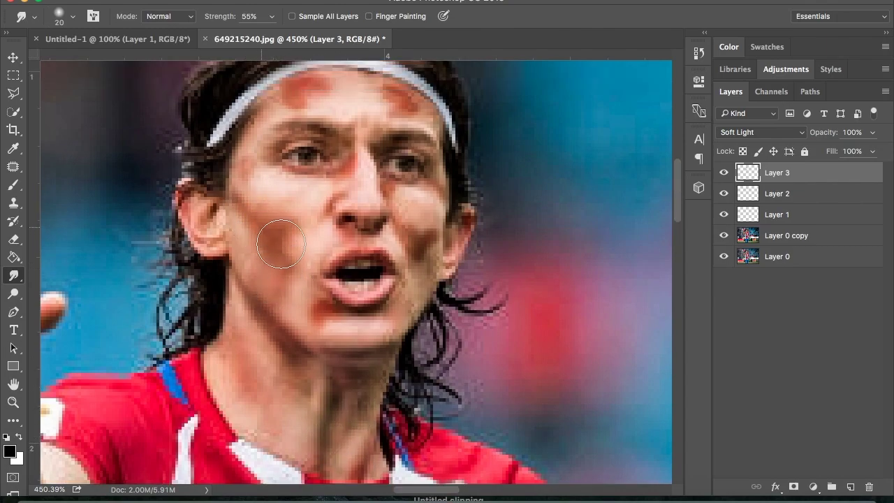
{"action": "scroll", "coordinate": [328, 140], "scroll_direction": "up", "scroll_amount": 2}
{"action": "left_click_drag", "start_coordinate": [294, 119], "coordinate": [419, 133]}
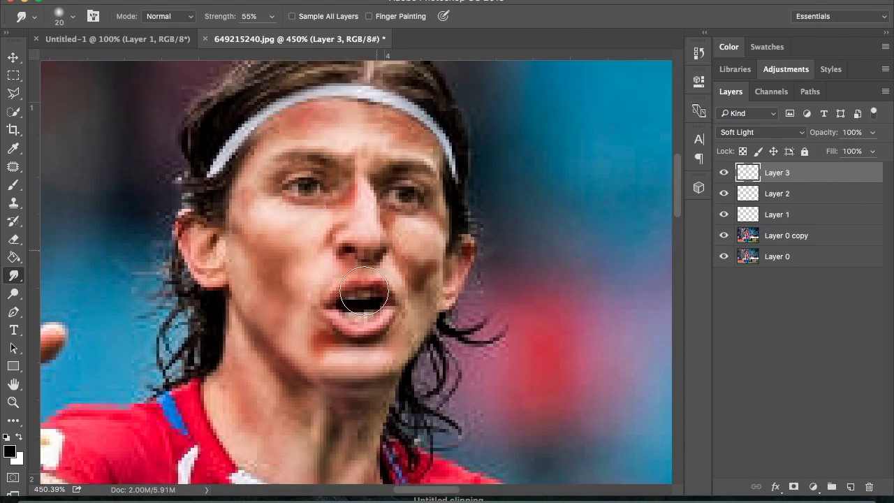
{"action": "left_click_drag", "start_coordinate": [327, 342], "coordinate": [314, 332]}
{"action": "left_click_drag", "start_coordinate": [275, 259], "coordinate": [279, 238]}
{"action": "mouse_move", "coordinate": [421, 241]}
{"action": "left_mouse_down"}
{"action": "mouse_move", "coordinate": [420, 262]}
{"action": "mouse_move", "coordinate": [438, 227]}
{"action": "mouse_move", "coordinate": [432, 294]}
{"action": "left_mouse_up"}
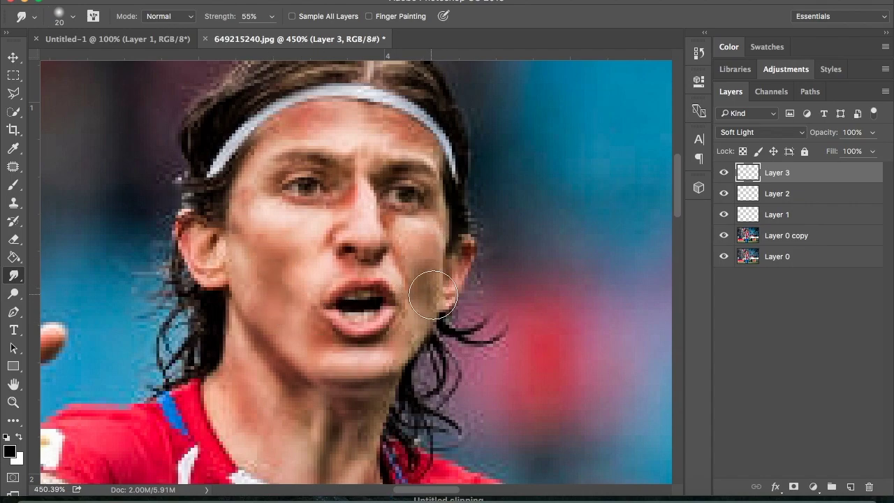
{"action": "key", "text": "ctrl+minus"}
{"action": "key", "text": "ctrl+minus"}
{"action": "key", "text": "ctrl+minus"}
{"action": "key", "text": "z"}
{"action": "key", "text": "ctrl+plus"}
{"action": "key", "text": "ctrl+plus"}
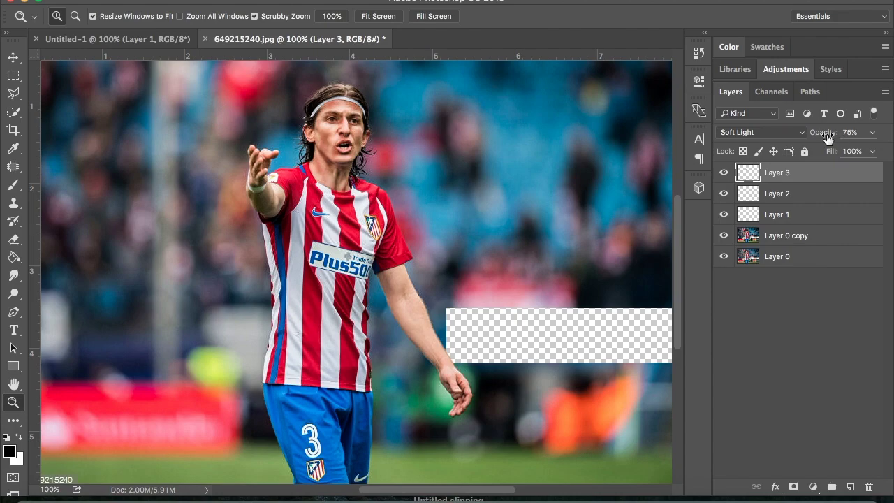
- Hide and reshow the retouch layers to compare before and after
{"action": "key", "text": "alt+bracketleft"}
{"action": "key", "text": "alt+bracketleft"}
{"action": "left_click", "coordinate": [723, 235]}
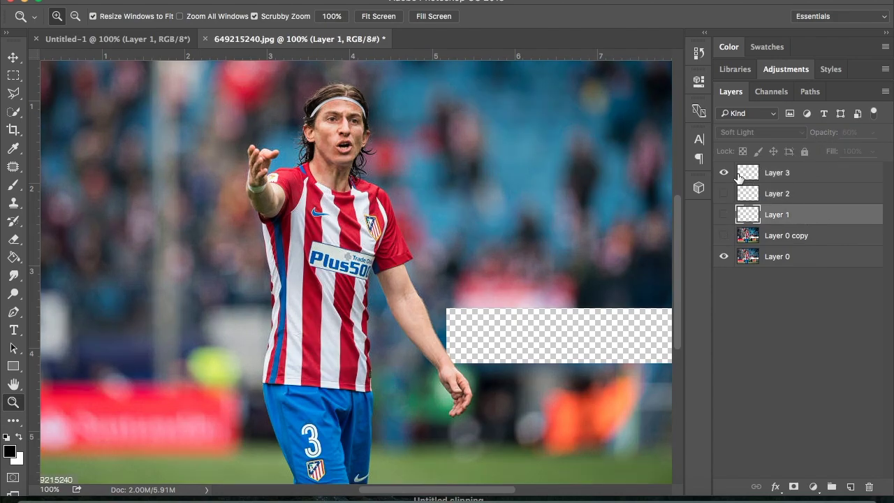
{"action": "left_click", "coordinate": [782, 174]}
- On a new layer, paint white highlights across the jersey and sponsor logo
{"action": "key", "text": "ctrl+shift+alt+n"}
{"action": "key", "text": "b"}
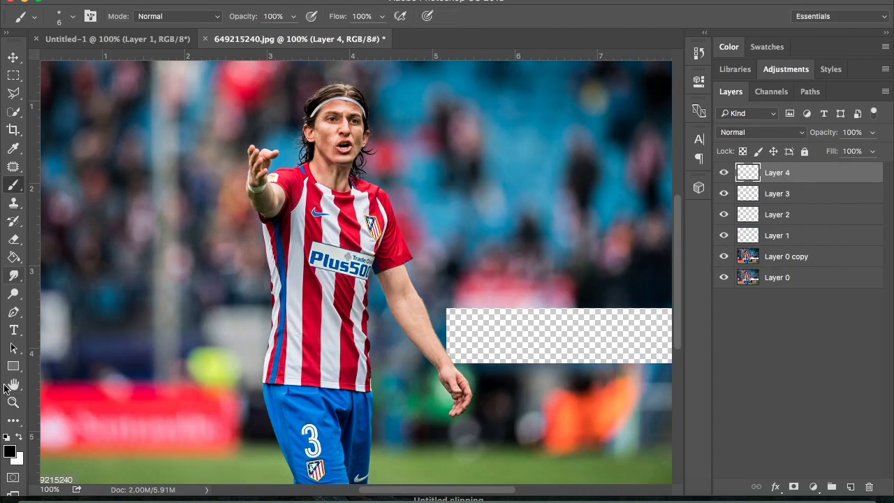
{"action": "key", "text": "x"}
{"action": "scroll", "coordinate": [361, 244], "scroll_direction": "up", "scroll_amount": 3, "text": "alt"}
{"action": "left_click_drag", "start_coordinate": [386, 253], "coordinate": [296, 154]}
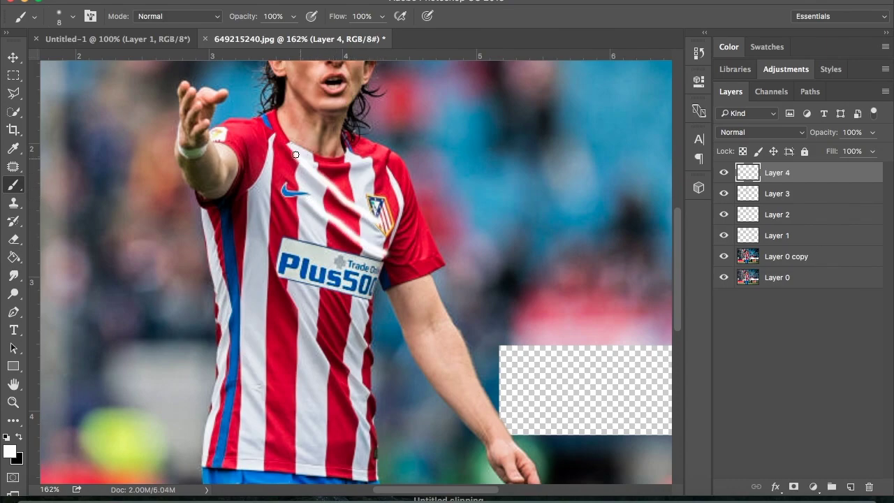
{"action": "key", "text": "bracketleft"}
{"action": "left_click_drag", "start_coordinate": [373, 185], "coordinate": [377, 209]}
{"action": "left_click_drag", "start_coordinate": [314, 272], "coordinate": [346, 356]}
{"action": "mouse_move", "coordinate": [359, 303]}
{"action": "left_mouse_down"}
{"action": "mouse_move", "coordinate": [300, 223]}
{"action": "mouse_move", "coordinate": [252, 129]}
{"action": "left_mouse_up"}
- Add more white jersey highlights on the sides and lower front with a larger brush
{"action": "left_click_drag", "start_coordinate": [401, 199], "coordinate": [416, 241]}
{"action": "key", "text": "bracketright"}
{"action": "scroll", "coordinate": [314, 238], "scroll_direction": "down", "scroll_amount": 2}
{"action": "left_click_drag", "start_coordinate": [249, 233], "coordinate": [258, 328]}
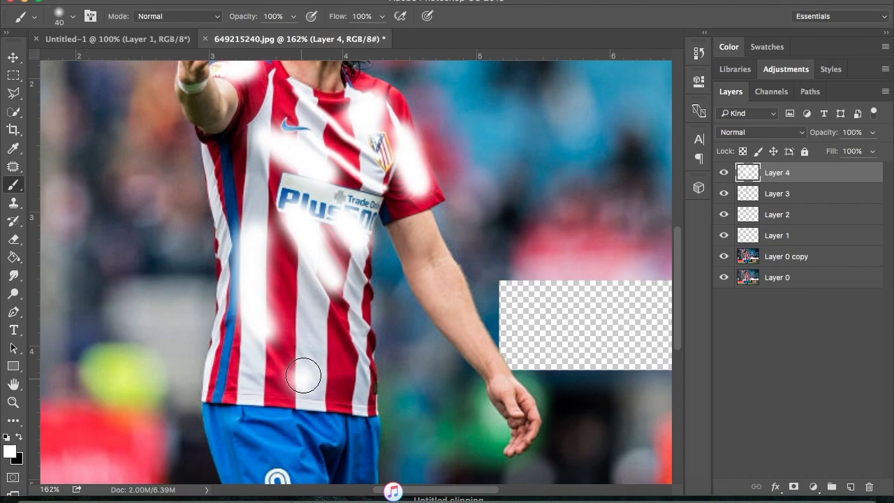
{"action": "left_click", "coordinate": [305, 370]}
{"action": "scroll", "coordinate": [305, 370], "scroll_direction": "up", "scroll_amount": 2}
- Set the jersey highlight layer to Overlay and smudge it into the stripes, undoing one bad stroke
{"action": "left_click", "coordinate": [13, 275]}
{"action": "left_click", "coordinate": [761, 132]}
{"action": "left_click", "coordinate": [740, 281]}
{"action": "left_click", "coordinate": [761, 132]}
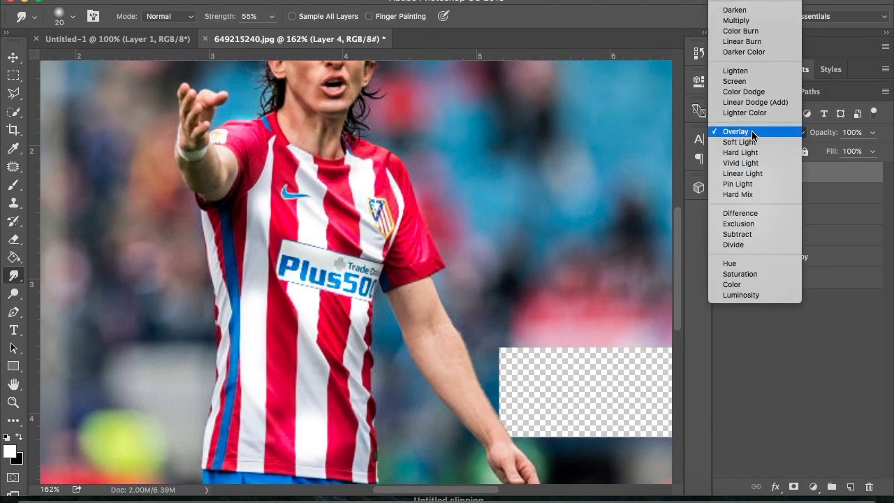
{"action": "left_click_drag", "start_coordinate": [241, 137], "coordinate": [223, 150]}
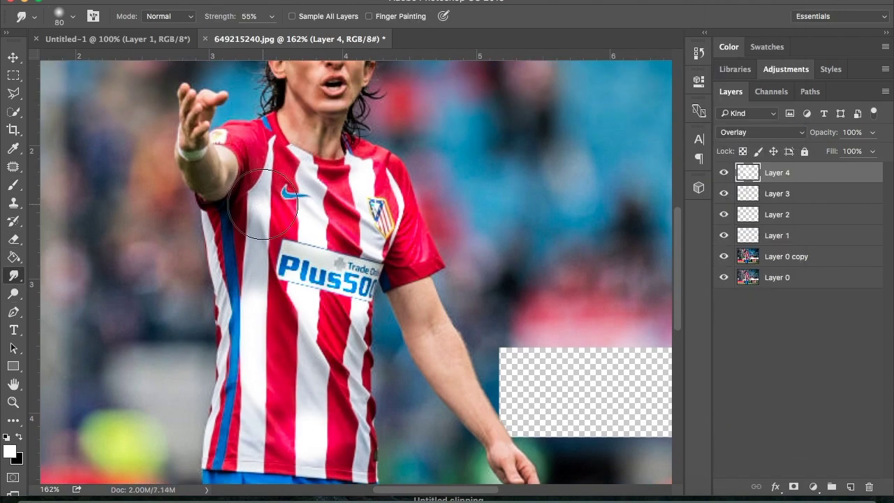
{"action": "key", "text": "bracketright"}
{"action": "key", "text": "bracketright"}
{"action": "key", "text": "bracketright"}
{"action": "left_click_drag", "start_coordinate": [429, 259], "coordinate": [365, 232]}
{"action": "left_click_drag", "start_coordinate": [294, 405], "coordinate": [244, 328]}
{"action": "key", "text": "bracketright"}
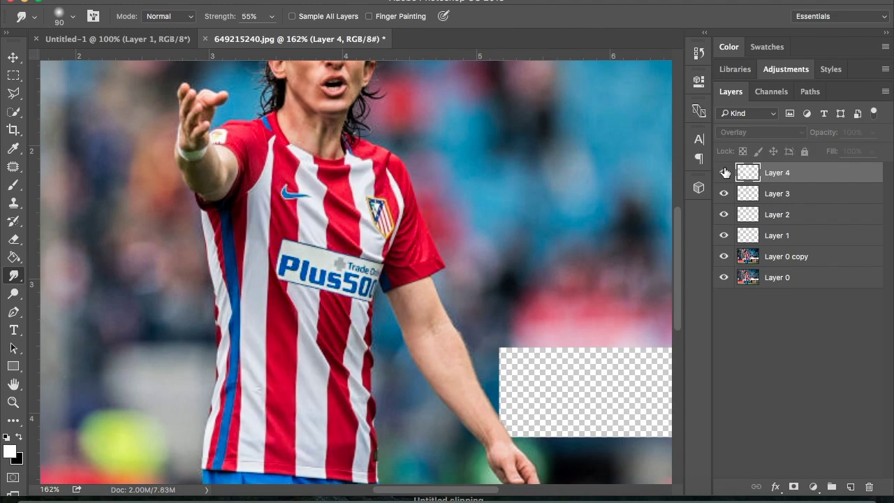
{"action": "key", "text": "ctrl+z"}
{"action": "key", "text": "ctrl+shift+alt+n"}
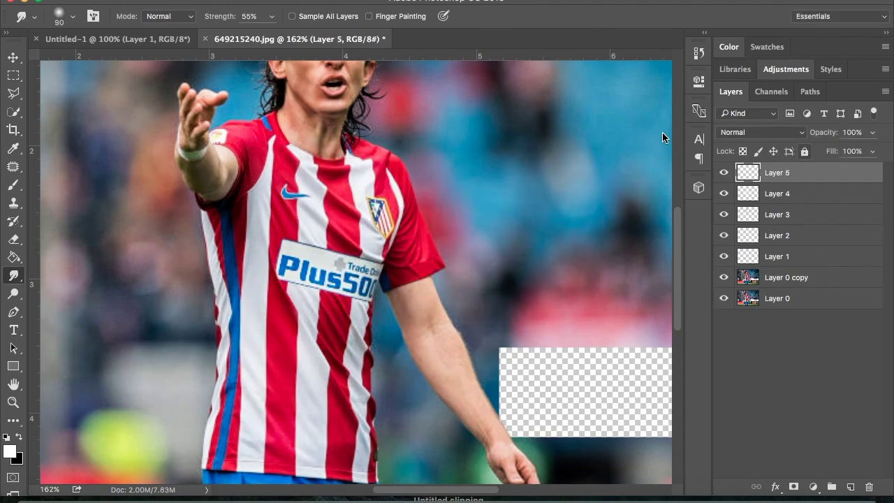
- Paint thin black shadow streaks down and across the shirt with the Brush
{"action": "key", "text": "b"}
{"action": "key", "text": "x"}
{"action": "left_click_drag", "start_coordinate": [237, 178], "coordinate": [244, 224]}
{"action": "left_click_drag", "start_coordinate": [360, 287], "coordinate": [392, 244]}
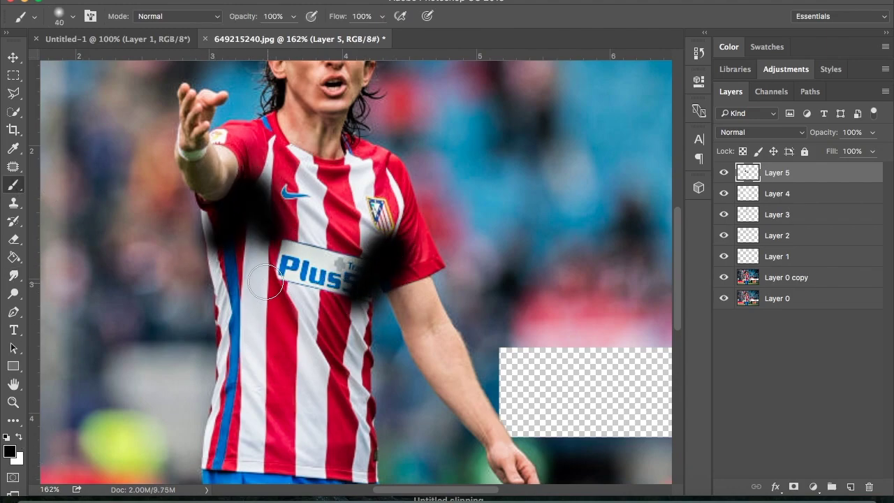
{"action": "key", "text": "bracketleft"}
{"action": "key", "text": "bracketleft"}
{"action": "key", "text": "bracketleft"}
{"action": "left_click_drag", "start_coordinate": [260, 257], "coordinate": [368, 444]}
{"action": "left_click_drag", "start_coordinate": [317, 345], "coordinate": [370, 399]}
{"action": "left_click_drag", "start_coordinate": [326, 286], "coordinate": [370, 357]}
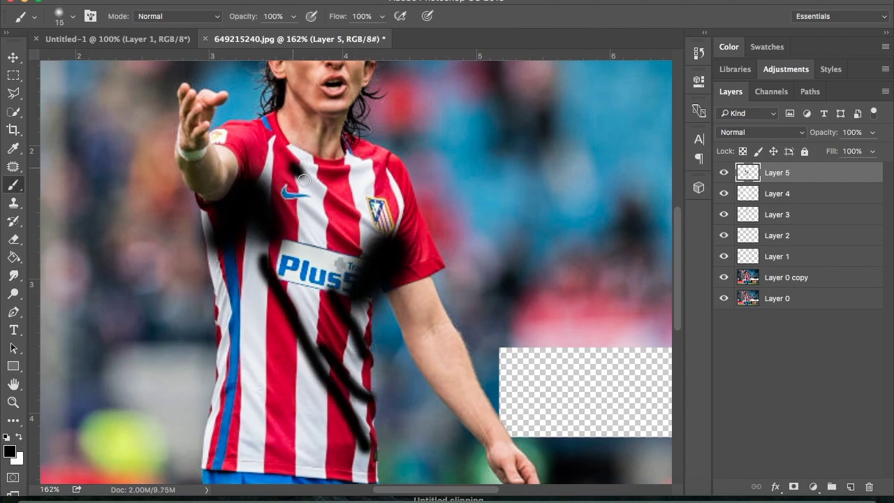
{"action": "left_click_drag", "start_coordinate": [289, 162], "coordinate": [385, 231]}
{"action": "left_click_drag", "start_coordinate": [299, 200], "coordinate": [365, 250]}
{"action": "left_click_drag", "start_coordinate": [322, 174], "coordinate": [357, 175]}
- Set the streak layer to Overlay, smudge the side stripe, and fade it to 70% opacity
{"action": "left_click", "coordinate": [13, 275]}
{"action": "left_click", "coordinate": [761, 132]}
{"action": "left_click", "coordinate": [754, 281]}
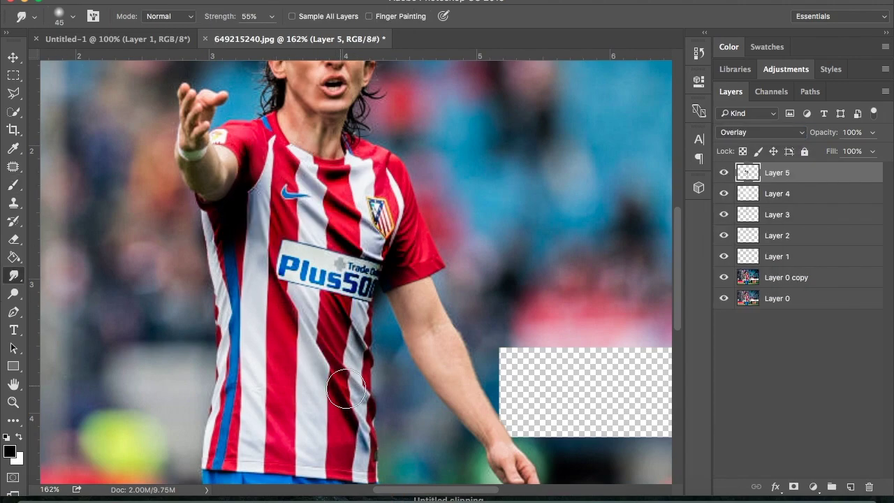
{"action": "key", "text": "bracketright"}
{"action": "key", "text": "bracketright"}
{"action": "key", "text": "bracketright"}
{"action": "left_click_drag", "start_coordinate": [231, 265], "coordinate": [229, 225]}
{"action": "key", "text": "bracketleft"}
{"action": "key", "text": "bracketleft"}
{"action": "key", "text": "bracketleft"}
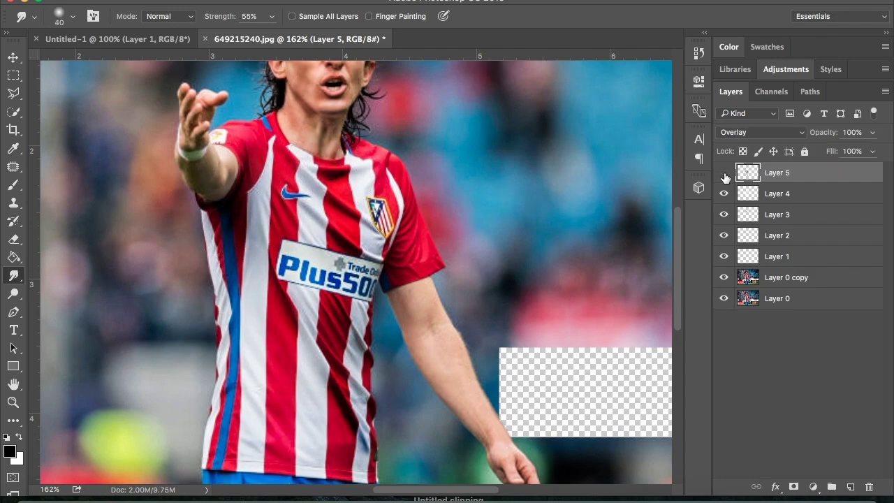
{"action": "left_click_drag", "start_coordinate": [820, 133], "coordinate": [794, 150]}
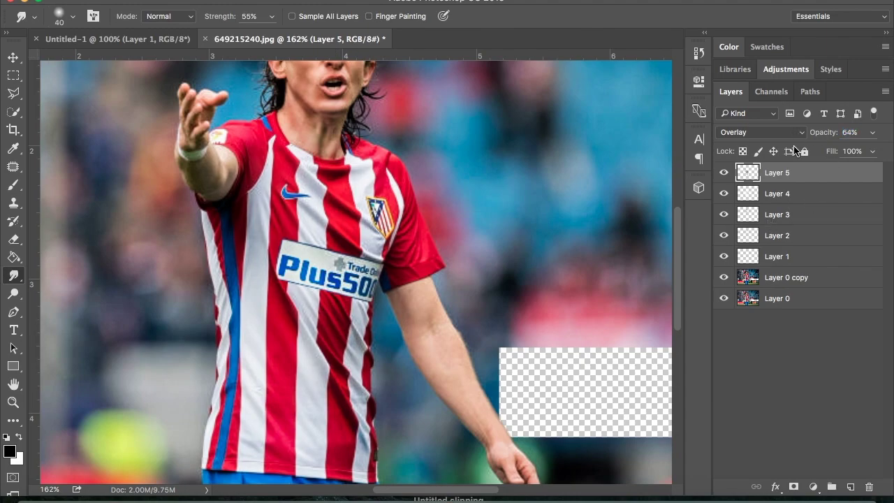
- Zoom the photo to 100% and make Layer 0 copy the active layer
{"action": "key", "text": "ctrl+0"}
{"action": "key", "text": "z"}
{"action": "left_click", "coordinate": [255, 337]}
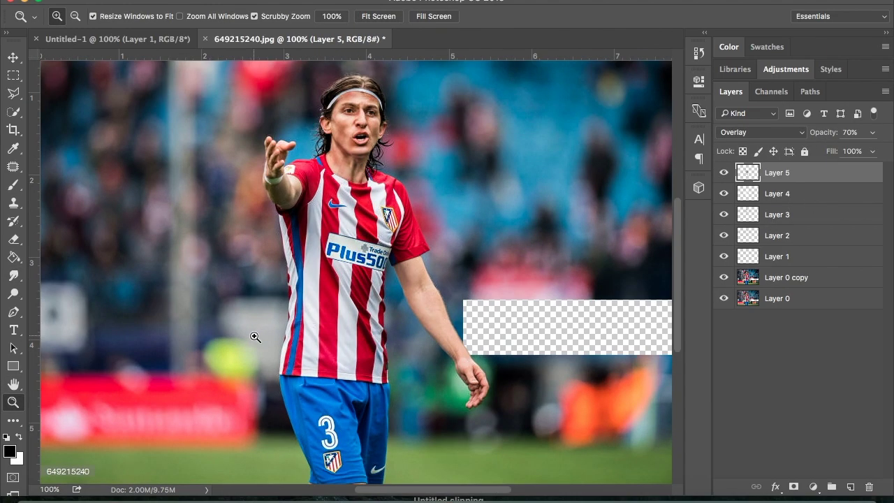
{"action": "key", "text": "r"}
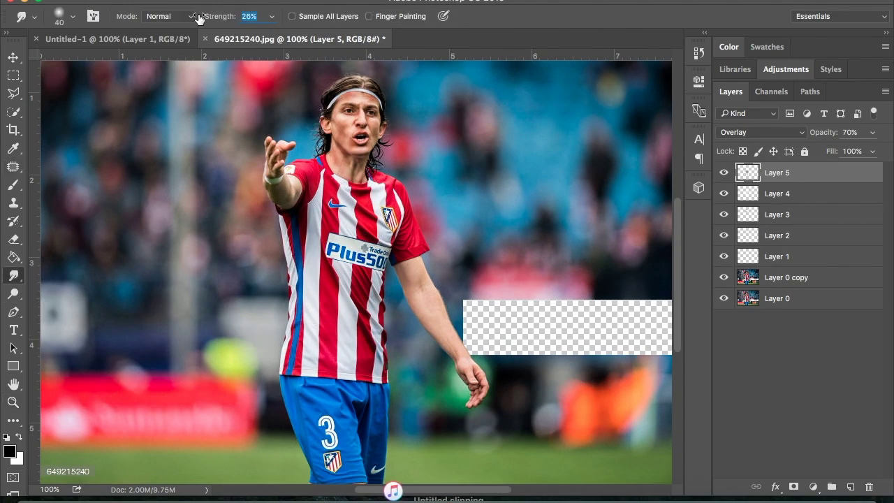
{"action": "left_click", "coordinate": [786, 277]}
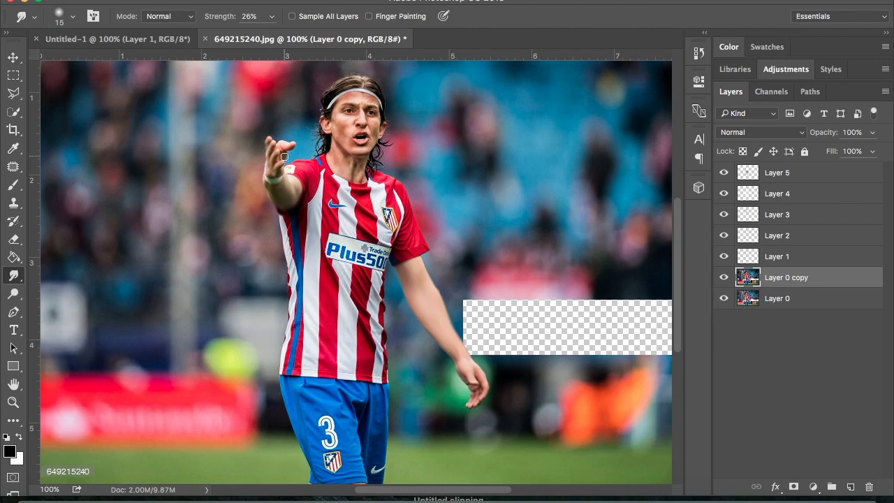
- Quick-select the player's body, including the arm and hand
{"action": "key", "text": "w"}
{"action": "right_click", "coordinate": [186, 146]}
{"action": "left_click", "coordinate": [219, 166]}
{"action": "scroll", "coordinate": [299, 136], "scroll_direction": "down", "scroll_amount": 2}
{"action": "left_click", "coordinate": [480, 400], "text": "alt"}
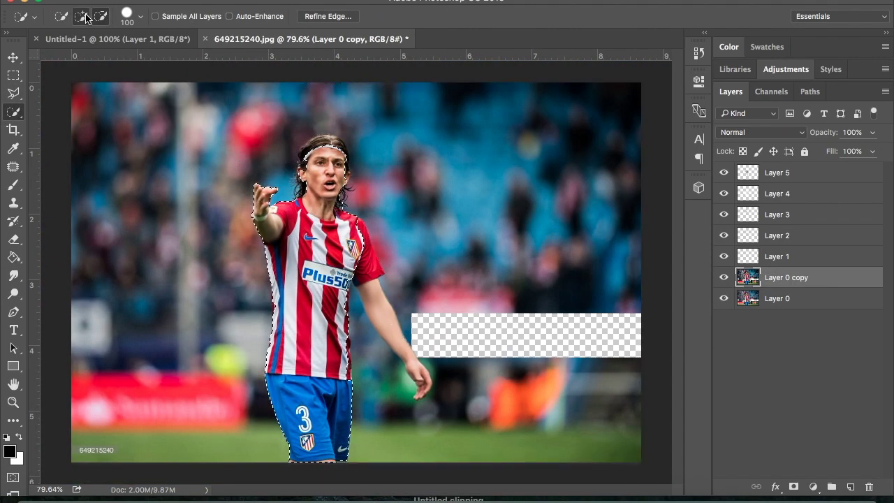
{"action": "key", "text": "bracketleft"}
{"action": "key", "text": "bracketleft"}
{"action": "key", "text": "bracketleft"}
{"action": "key", "text": "bracketleft"}
{"action": "key", "text": "bracketleft"}
{"action": "key", "text": "bracketleft"}
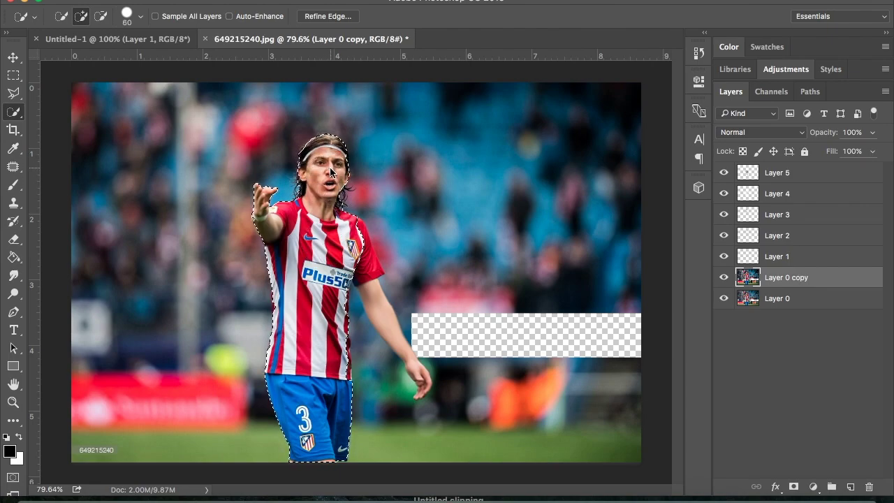
{"action": "left_click_drag", "start_coordinate": [340, 292], "coordinate": [412, 377]}
{"action": "key", "text": "bracketleft"}
{"action": "key", "text": "bracketleft"}
{"action": "key", "text": "bracketleft"}
- Refine the selection edge, output it as a New Layer with Layer Mask, and hide Layer 0
{"action": "key", "text": "ctrl+alt+r"}
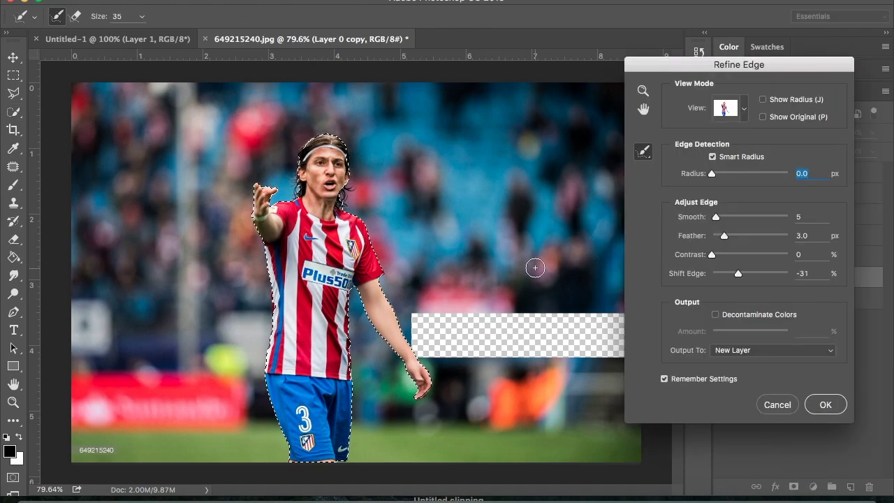
{"action": "left_click_drag", "start_coordinate": [714, 233], "coordinate": [720, 233]}
{"action": "left_click", "coordinate": [834, 405]}
{"action": "left_click", "coordinate": [777, 173], "text": "shift"}
- Group the cutout and retouch layers into a group named Render, with a retouch sub-group
{"action": "key", "text": "ctrl+g"}
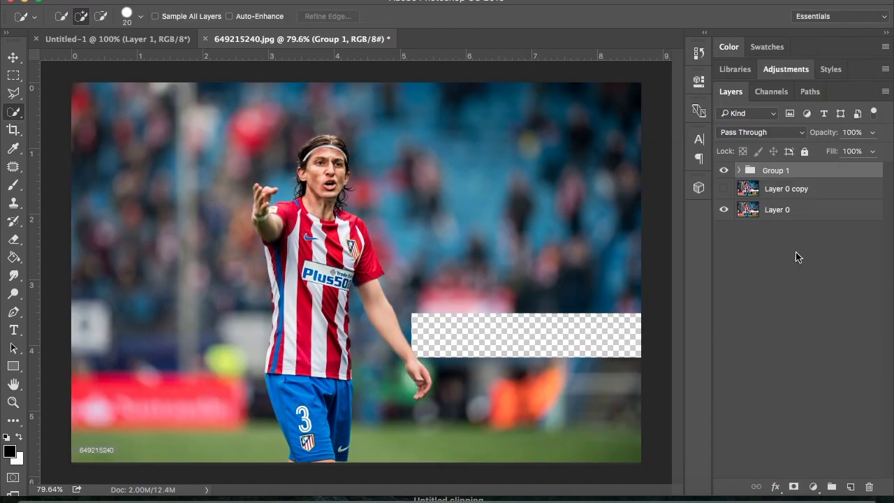
{"action": "left_click", "coordinate": [724, 207]}
{"action": "left_click", "coordinate": [739, 170]}
{"action": "type", "text": "er"}
{"action": "key", "text": "Return"}
{"action": "left_click", "coordinate": [814, 273], "text": "shift"}
{"action": "key", "text": "ctrl+g"}
{"action": "double_click", "coordinate": [788, 189]}
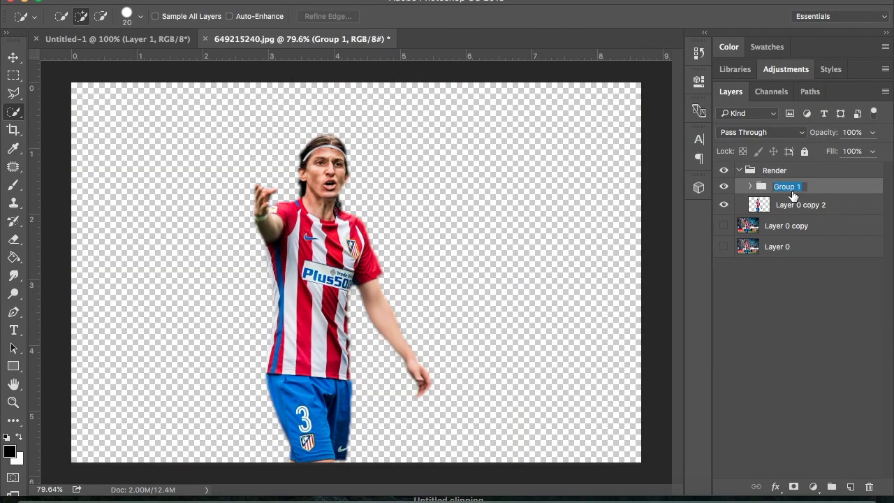
- Confirm the Highlights group name and rename the cutout layer 'Raw'
{"action": "key", "text": "Return"}
{"action": "double_click", "coordinate": [800, 204]}
{"action": "type", "text": "Raw"}
{"action": "key", "text": "Return"}
- Add Hue/Saturation and Curves adjustments clipped to the Raw cutout
{"action": "left_click", "coordinate": [785, 69]}
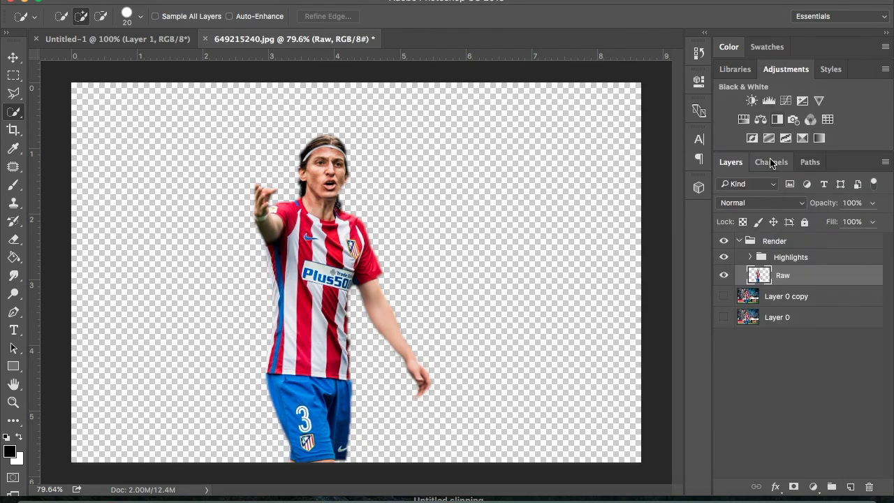
{"action": "left_click", "coordinate": [743, 118]}
{"action": "mouse_move", "coordinate": [578, 226]}
{"action": "left_mouse_down"}
{"action": "mouse_move", "coordinate": [591, 226]}
{"action": "mouse_move", "coordinate": [579, 239]}
{"action": "left_mouse_up"}
{"action": "left_click", "coordinate": [661, 73]}
{"action": "left_click", "coordinate": [824, 285], "text": "alt"}
{"action": "left_click", "coordinate": [785, 101]}
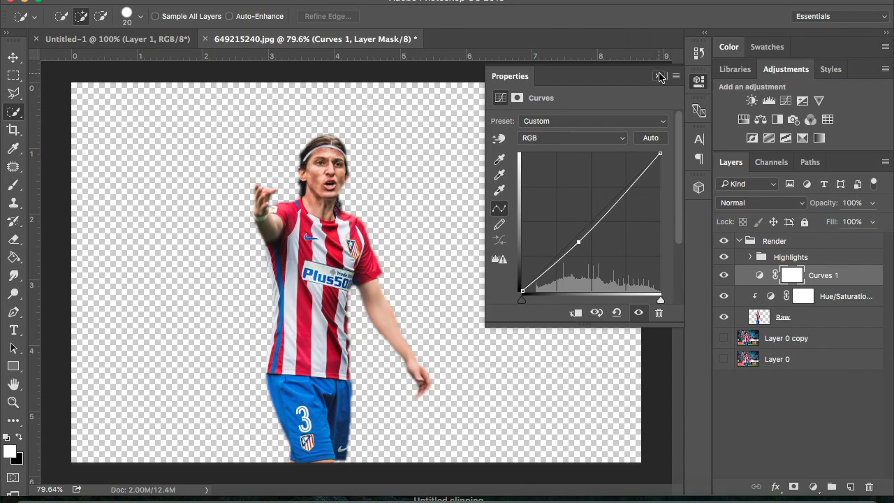
{"action": "left_click", "coordinate": [661, 73]}
{"action": "left_click", "coordinate": [839, 280], "text": "alt"}
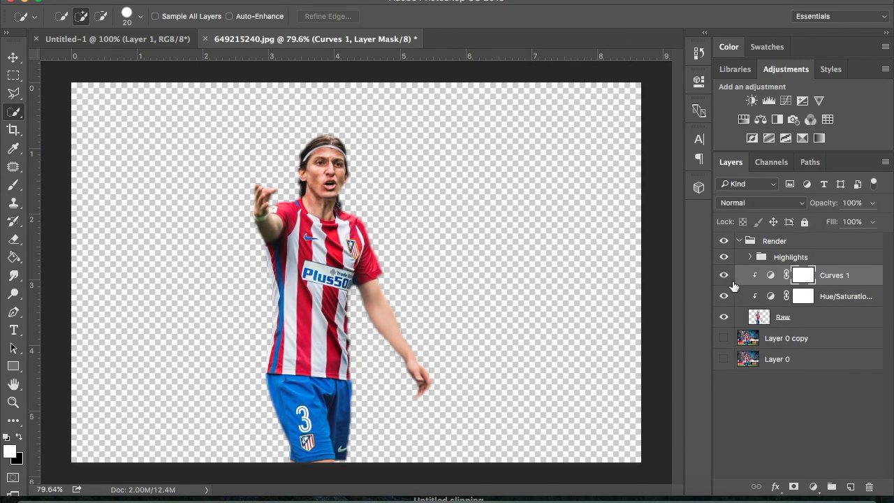
- Move the collapsed Render group onto the Untitled-1 banner and scale the player up
{"action": "left_click", "coordinate": [740, 241]}
{"action": "key", "text": "v"}
{"action": "left_click_drag", "start_coordinate": [328, 279], "coordinate": [342, 236]}
{"action": "key", "text": "ctrl+t"}
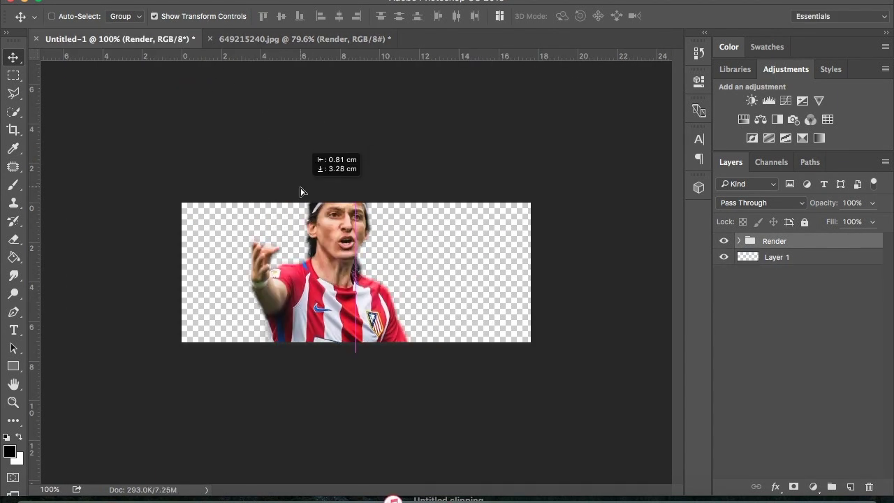
{"action": "mouse_move", "coordinate": [303, 191]}
{"action": "left_mouse_down"}
{"action": "mouse_move", "coordinate": [312, 196]}
{"action": "mouse_move", "coordinate": [314, 158]}
{"action": "left_mouse_up"}
{"action": "key", "text": "Return"}
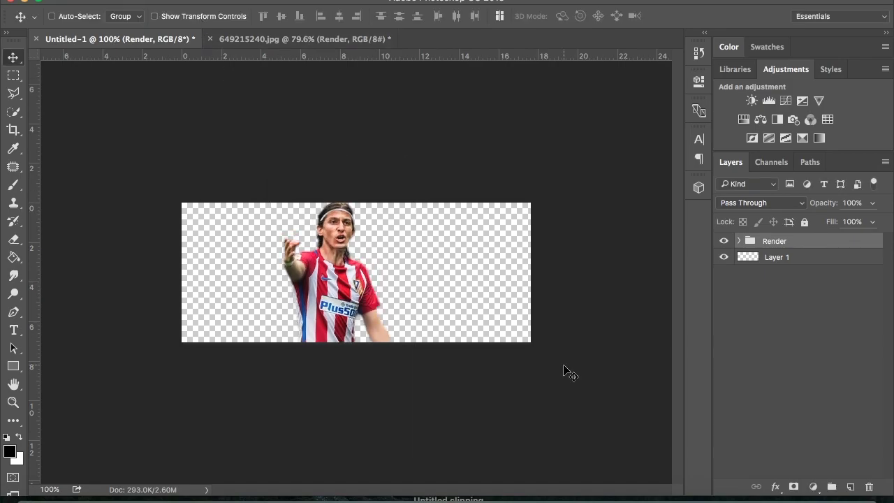
- Rename Layer 1 to Canvas and fill it with white
{"action": "double_click", "coordinate": [777, 257]}
{"action": "type", "text": "Cancas"}
{"action": "key", "text": "Return"}
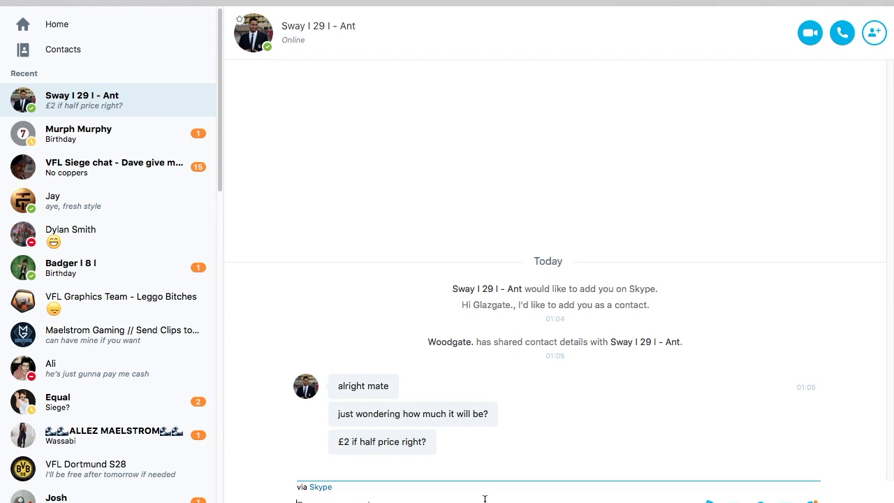
{"action": "key", "text": "Return"}
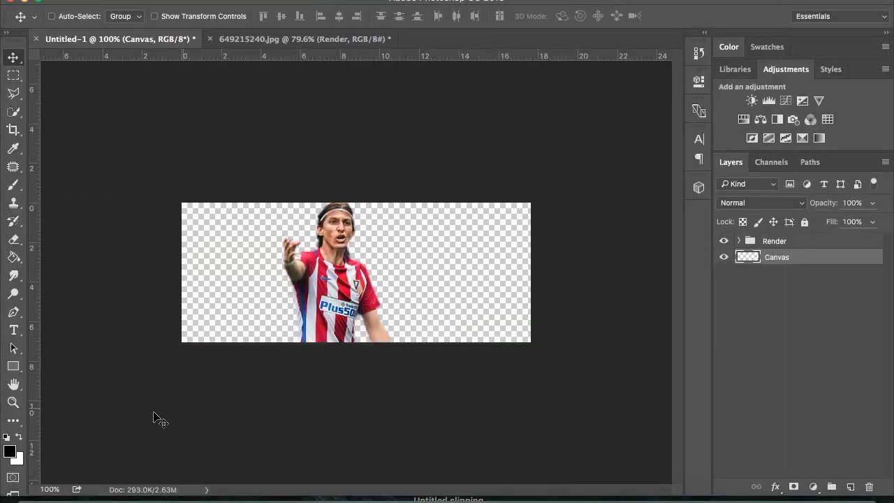
{"action": "key", "text": "x"}
{"action": "key", "text": "alt+BackSpace"}
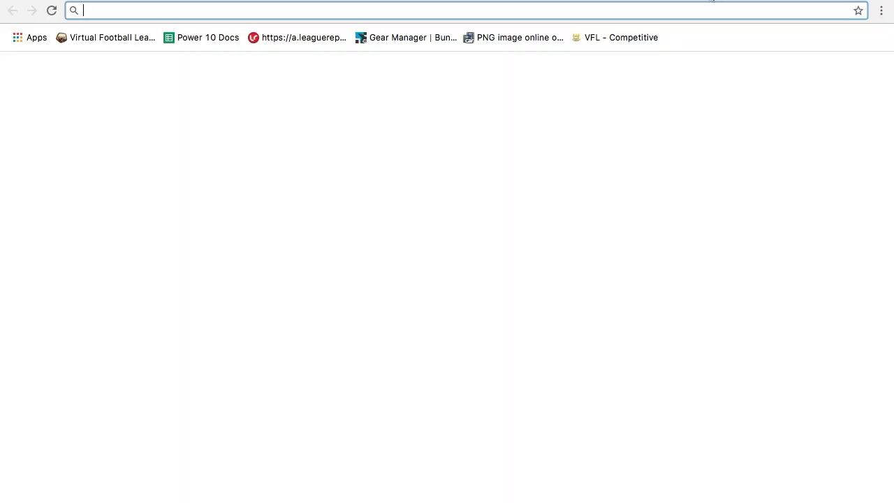
- Search Google Images for 'red football stadium background' and browse stadium photo previews
{"action": "type", "text": "red "}
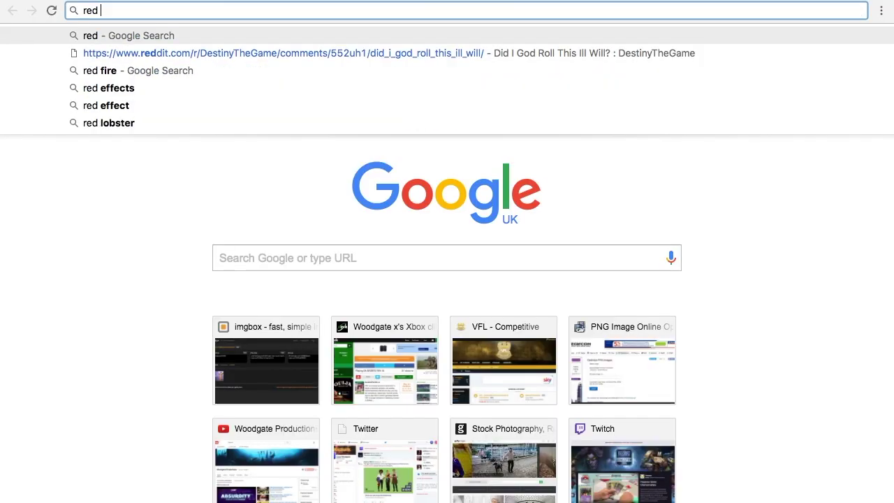
{"action": "type", "text": "football stadium background"}
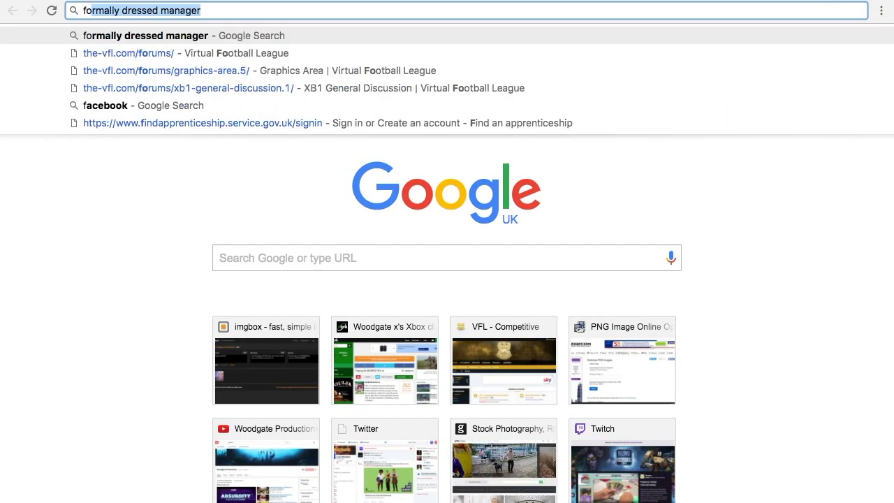
{"action": "key", "text": "Return"}
{"action": "left_click", "coordinate": [163, 92]}
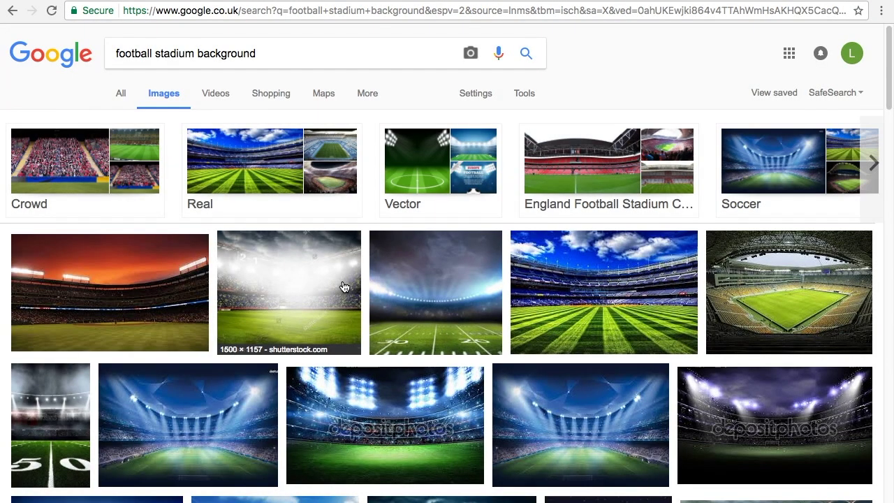
{"action": "left_click", "coordinate": [343, 287]}
{"action": "left_click", "coordinate": [667, 410]}
{"action": "left_click", "coordinate": [676, 359]}
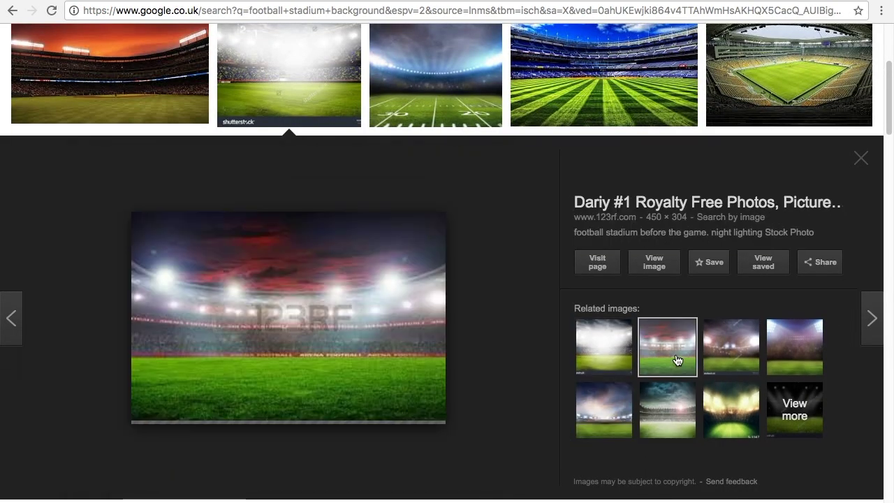
{"action": "left_click", "coordinate": [730, 345]}
{"action": "scroll", "coordinate": [451, 351], "scroll_direction": "down", "scroll_amount": 5}
{"action": "scroll", "coordinate": [450, 352], "scroll_direction": "down", "scroll_amount": 3}
{"action": "scroll", "coordinate": [450, 352], "scroll_direction": "down", "scroll_amount": 2}
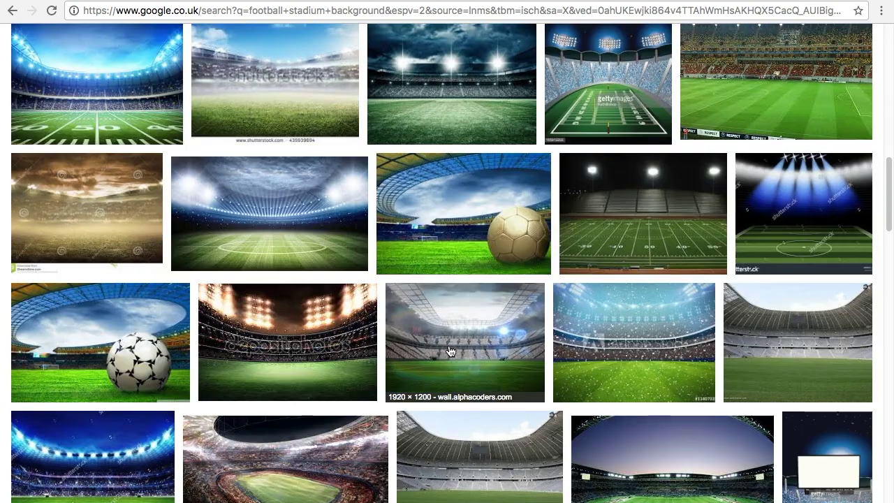
{"action": "left_click", "coordinate": [450, 351]}
{"action": "left_click", "coordinate": [609, 445]}
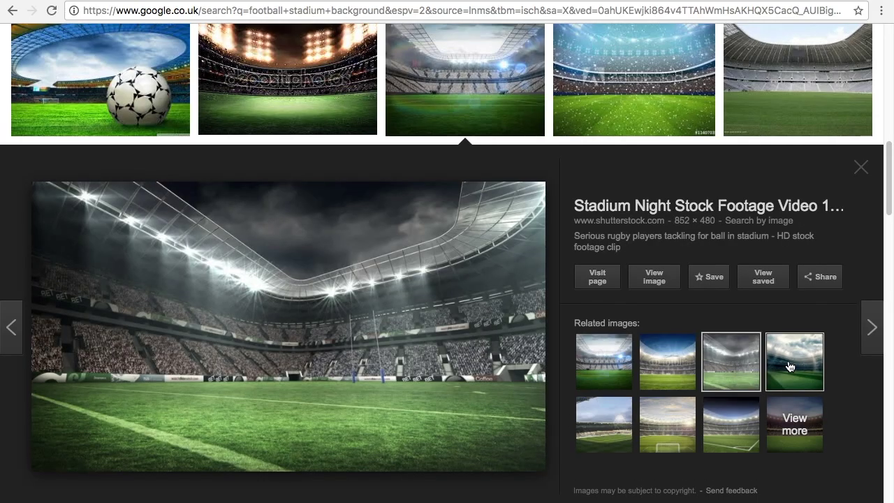
{"action": "scroll", "coordinate": [520, 335], "scroll_direction": "down", "scroll_amount": 5}
{"action": "scroll", "coordinate": [519, 335], "scroll_direction": "down", "scroll_amount": 2}
{"action": "scroll", "coordinate": [519, 335], "scroll_direction": "down", "scroll_amount": 1}
{"action": "scroll", "coordinate": [520, 335], "scroll_direction": "down", "scroll_amount": 3}
{"action": "scroll", "coordinate": [519, 335], "scroll_direction": "down", "scroll_amount": 4}
{"action": "scroll", "coordinate": [519, 335], "scroll_direction": "down", "scroll_amount": 5}
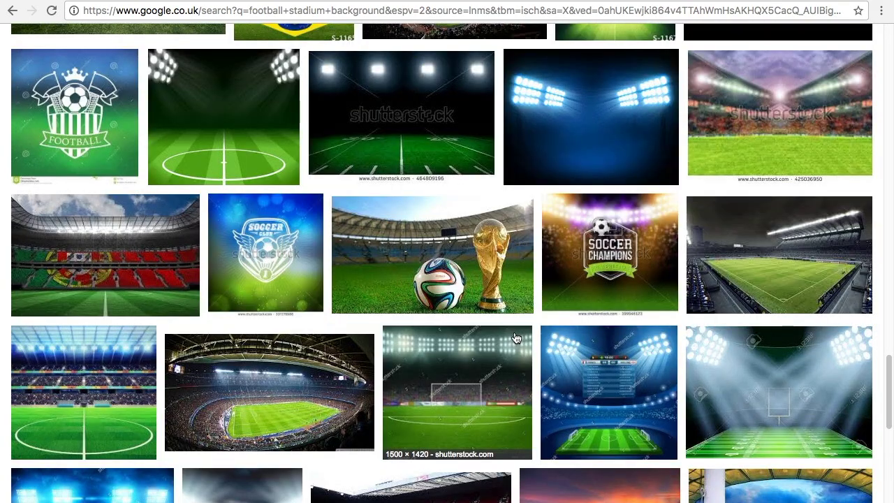
{"action": "scroll", "coordinate": [515, 338], "scroll_direction": "down", "scroll_amount": 5}
{"action": "scroll", "coordinate": [515, 338], "scroll_direction": "down", "scroll_amount": 5}
{"action": "scroll", "coordinate": [515, 338], "scroll_direction": "down", "scroll_amount": 5}
{"action": "scroll", "coordinate": [513, 338], "scroll_direction": "down", "scroll_amount": 5}
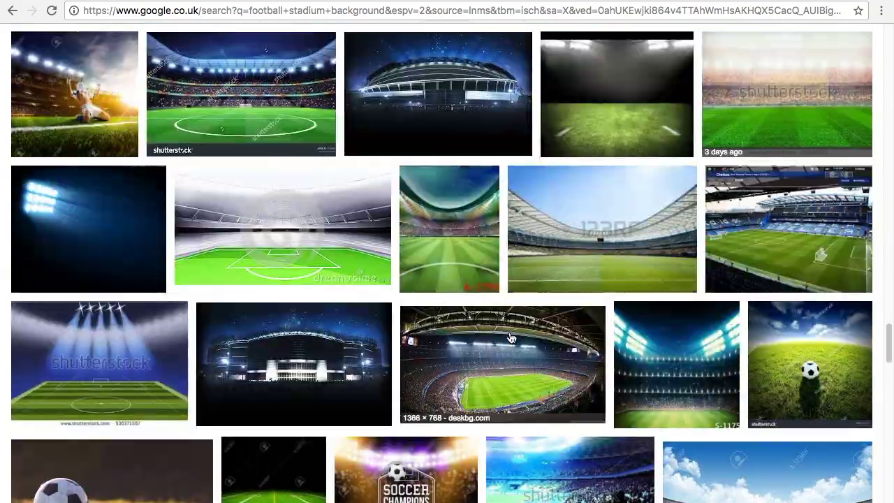
{"action": "scroll", "coordinate": [510, 339], "scroll_direction": "down", "scroll_amount": 5}
{"action": "scroll", "coordinate": [508, 338], "scroll_direction": "down", "scroll_amount": 5}
{"action": "left_click", "coordinate": [507, 336]}
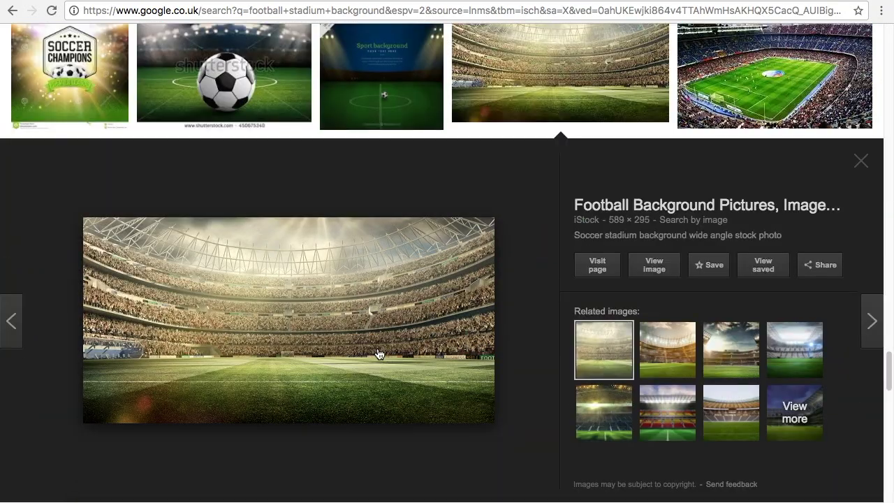
{"action": "scroll", "coordinate": [377, 354], "scroll_direction": "down", "scroll_amount": 5}
{"action": "scroll", "coordinate": [354, 339], "scroll_direction": "down", "scroll_amount": 5}
{"action": "scroll", "coordinate": [353, 338], "scroll_direction": "down", "scroll_amount": 5}
{"action": "scroll", "coordinate": [353, 338], "scroll_direction": "down", "scroll_amount": 5}
{"action": "scroll", "coordinate": [349, 340], "scroll_direction": "down", "scroll_amount": 5}
{"action": "scroll", "coordinate": [349, 340], "scroll_direction": "down", "scroll_amount": 5}
{"action": "scroll", "coordinate": [346, 345], "scroll_direction": "down", "scroll_amount": 5}
{"action": "scroll", "coordinate": [344, 349], "scroll_direction": "down", "scroll_amount": 3}
{"action": "scroll", "coordinate": [344, 350], "scroll_direction": "down", "scroll_amount": 5}
{"action": "scroll", "coordinate": [344, 351], "scroll_direction": "down", "scroll_amount": 5}
{"action": "scroll", "coordinate": [344, 352], "scroll_direction": "down", "scroll_amount": 5}
{"action": "scroll", "coordinate": [343, 353], "scroll_direction": "down", "scroll_amount": 5}
{"action": "scroll", "coordinate": [343, 353], "scroll_direction": "down", "scroll_amount": 5}
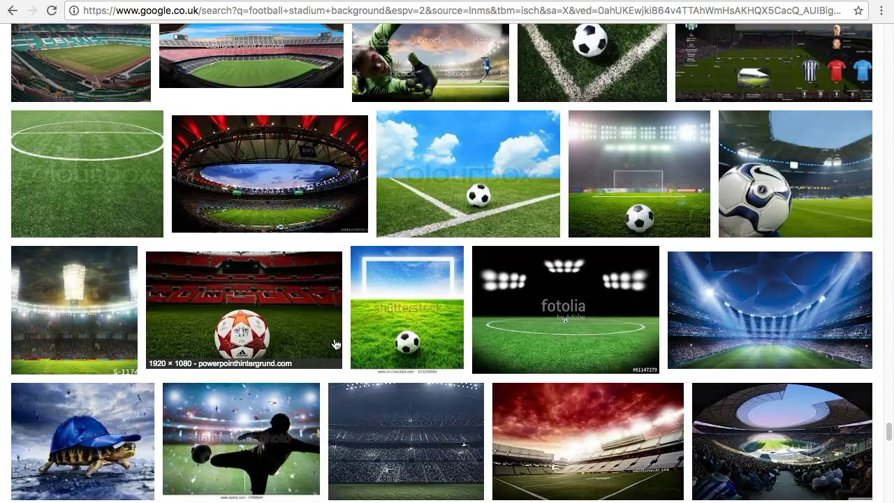
{"action": "scroll", "coordinate": [343, 353], "scroll_direction": "down", "scroll_amount": 5}
- Copy a sunlit stadium image from the results
{"action": "left_click", "coordinate": [332, 302]}
{"action": "right_click", "coordinate": [341, 287]}
{"action": "left_click", "coordinate": [659, 382]}
{"action": "right_click", "coordinate": [301, 319]}
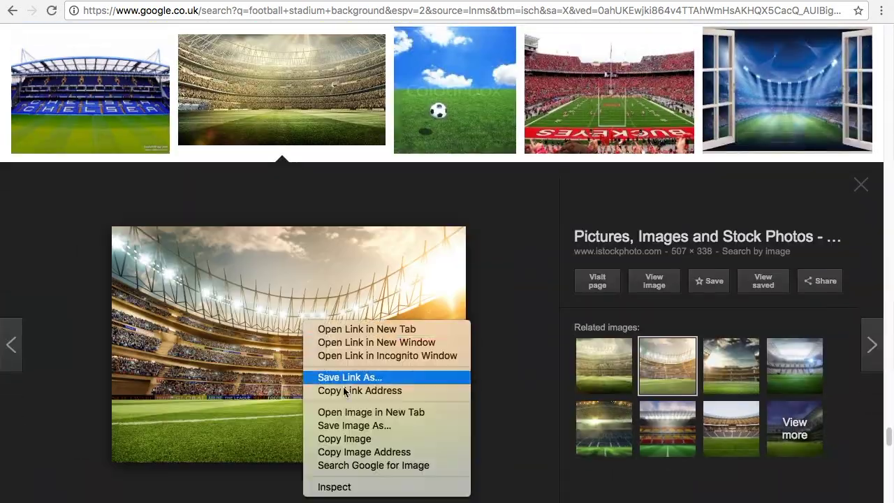
{"action": "left_click", "coordinate": [333, 439]}
- Paste the stadium into the banner behind the player, enlarged to about 134%
{"action": "key", "text": "super+Tab"}
{"action": "key", "text": "super+v"}
{"action": "left_click_drag", "start_coordinate": [462, 302], "coordinate": [447, 240]}
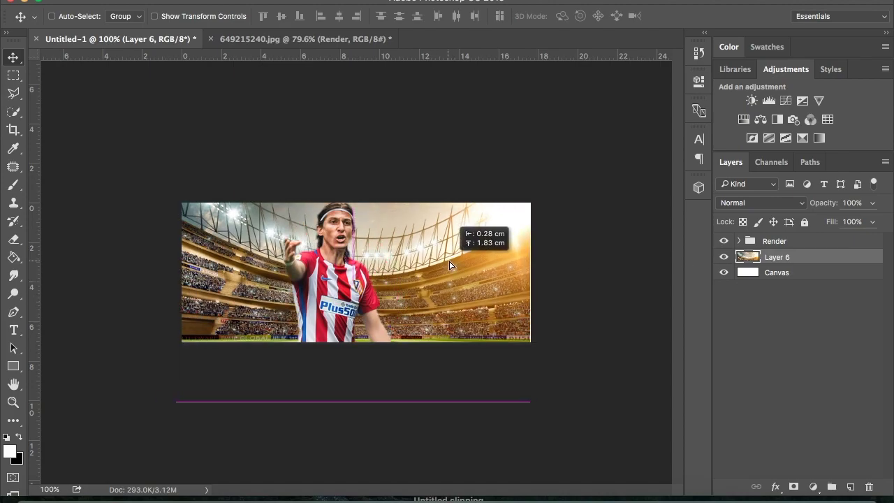
{"action": "key", "text": "ctrl+t"}
{"action": "left_click_drag", "start_coordinate": [135, 126], "coordinate": [120, 125]}
{"action": "left_click_drag", "start_coordinate": [466, 273], "coordinate": [473, 257]}
{"action": "key", "text": "Return"}
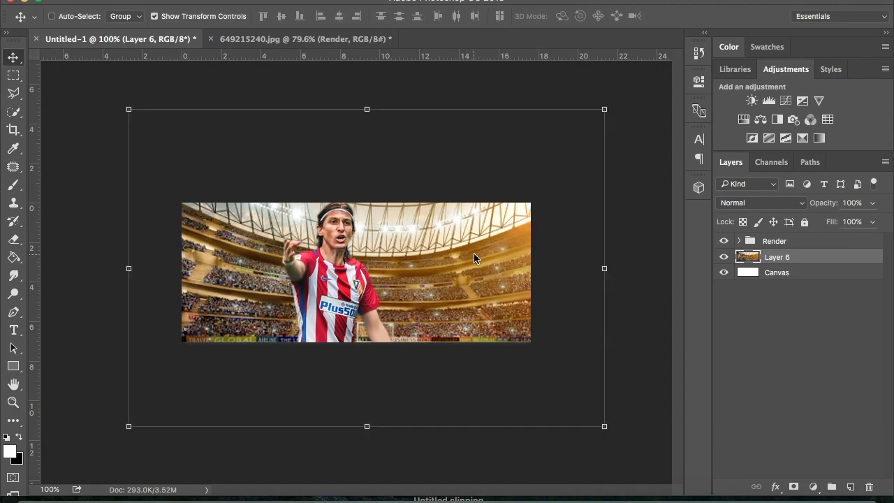
- Apply a Gaussian Blur to the stadium backdrop and bring in the red abstract image
{"action": "left_click", "coordinate": [339, 3]}
{"action": "left_click", "coordinate": [580, 204]}
{"action": "key", "text": "Return"}
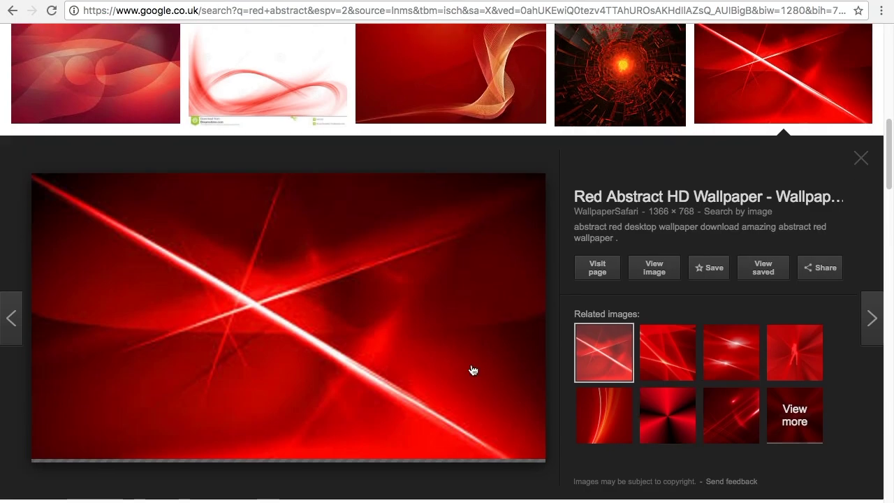
{"action": "right_click", "coordinate": [343, 302]}
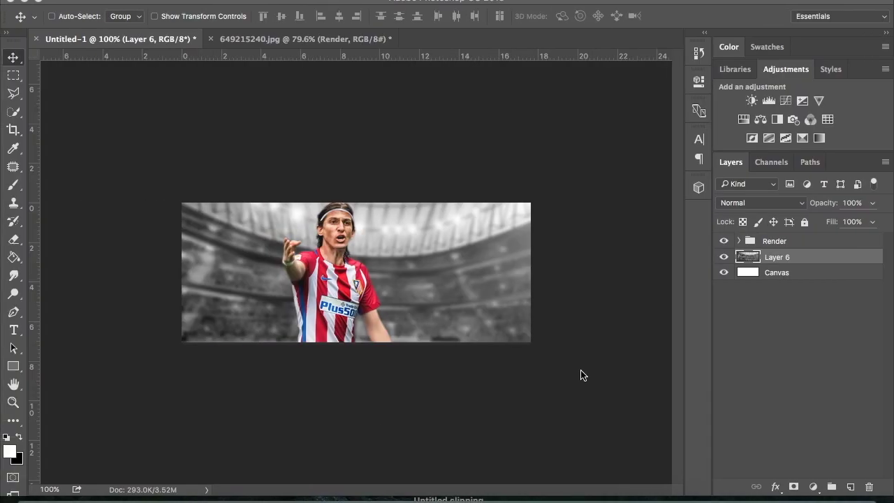
{"action": "left_click", "coordinate": [758, 203]}
- Blend the red light rays in Lighten and tint the stadium red with a clipped colorized Hue/Saturation
{"action": "left_click", "coordinate": [734, 292]}
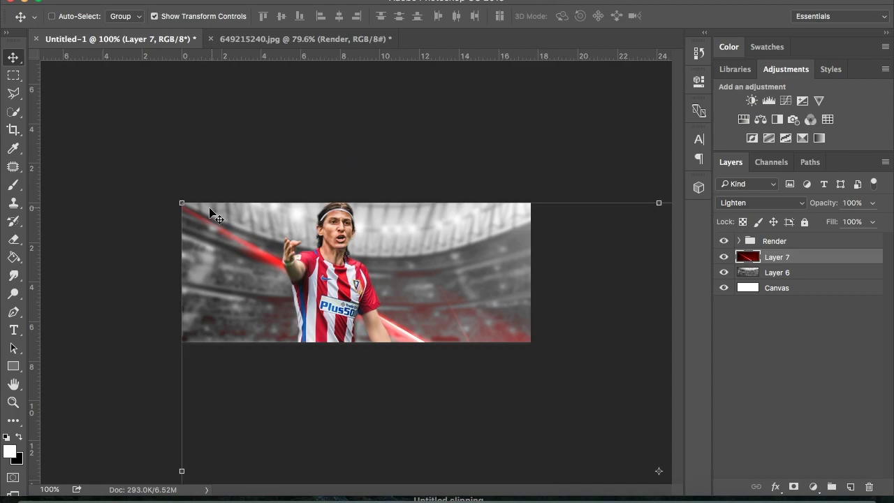
{"action": "left_click_drag", "start_coordinate": [308, 292], "coordinate": [245, 231]}
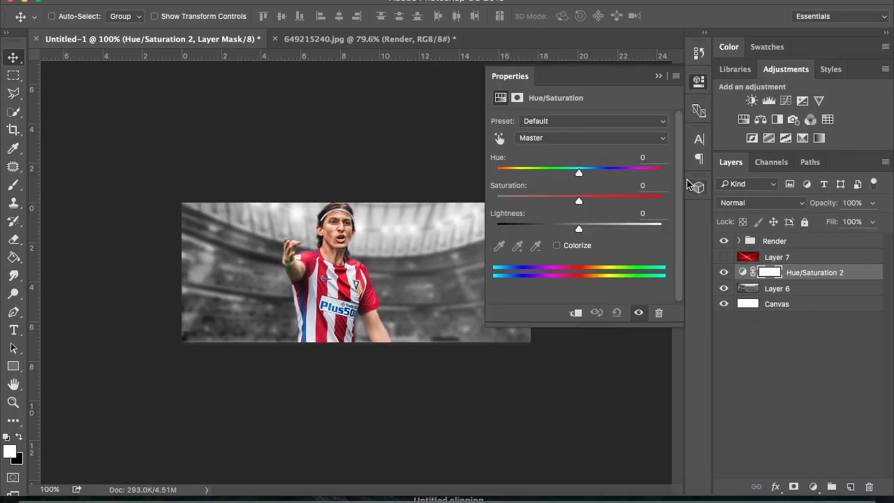
{"action": "left_click", "coordinate": [557, 245]}
{"action": "left_click_drag", "start_coordinate": [578, 173], "coordinate": [662, 172]}
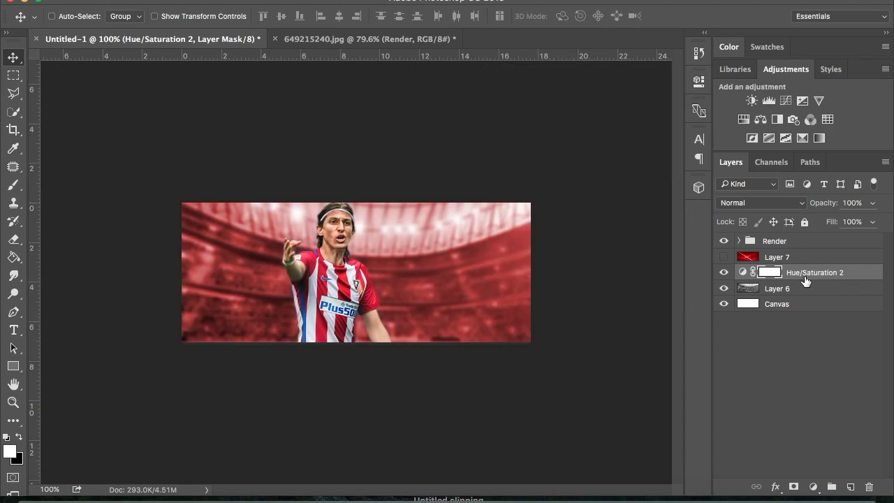
{"action": "left_click", "coordinate": [752, 280], "text": "alt"}
- Rename the stadium layer Stadium, lower and hide the red light rays, then select the Raw layer
{"action": "double_click", "coordinate": [776, 289]}
{"action": "type", "text": "S"}
{"action": "left_click", "coordinate": [724, 257]}
{"action": "left_click", "coordinate": [776, 256]}
{"action": "key", "text": "shift+alt+g"}
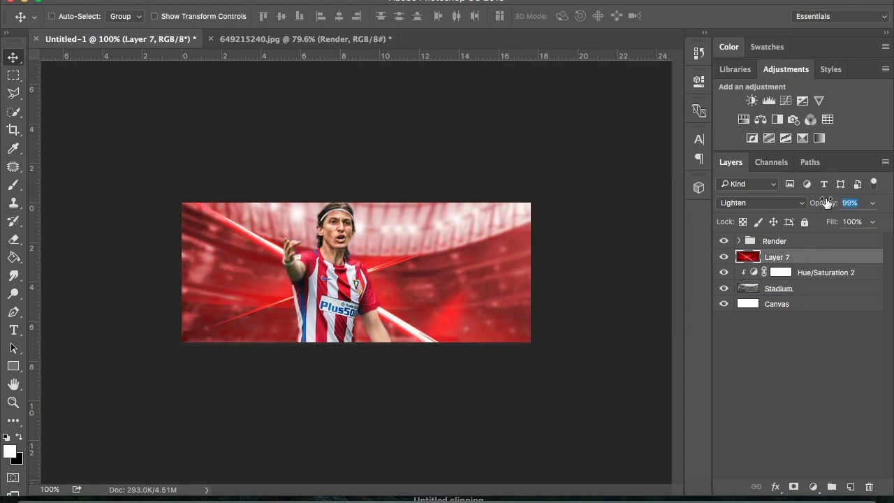
{"action": "left_click_drag", "start_coordinate": [820, 202], "coordinate": [791, 194]}
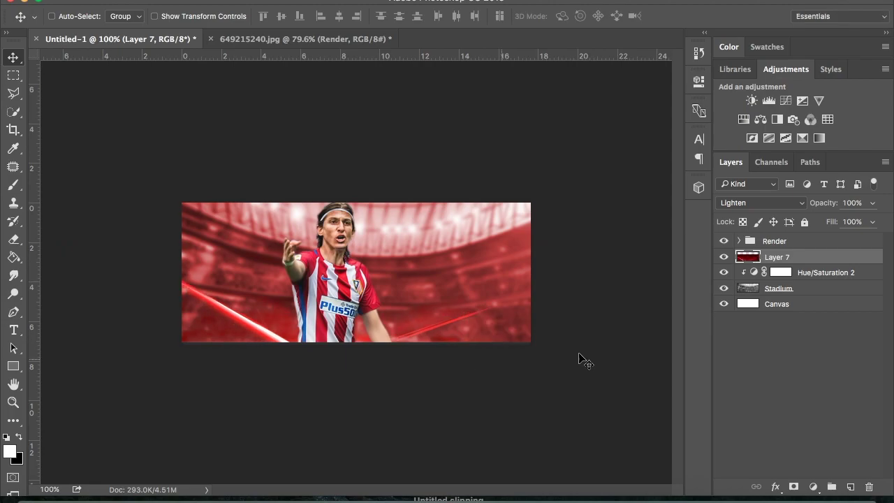
{"action": "left_click", "coordinate": [723, 257]}
{"action": "left_click", "coordinate": [774, 240]}
{"action": "left_click", "coordinate": [738, 240]}
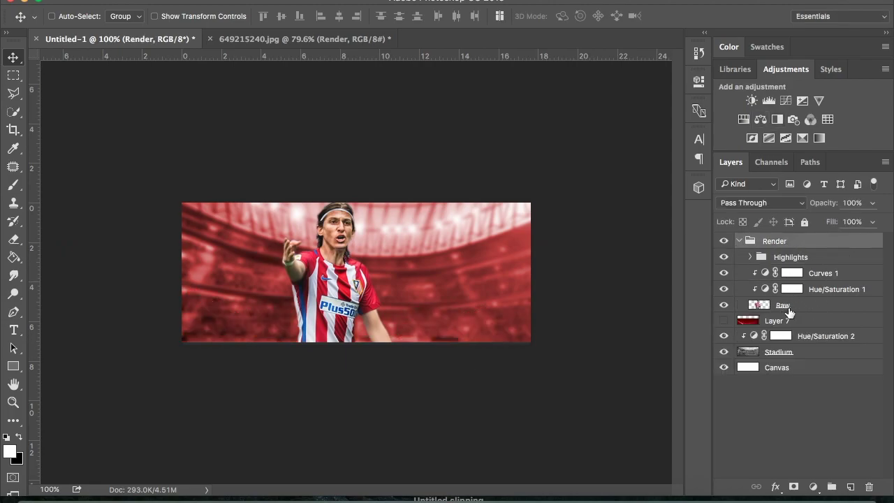
- Soft-erase the bottom edge of the Raw player layer and duplicate it as Raw copy
{"action": "left_click", "coordinate": [782, 304]}
{"action": "key", "text": "e"}
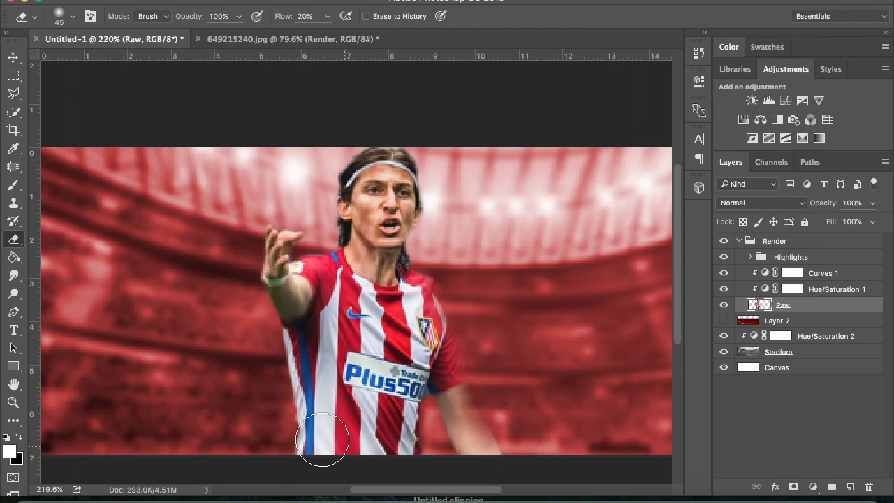
{"action": "key", "text": "ctrl+1"}
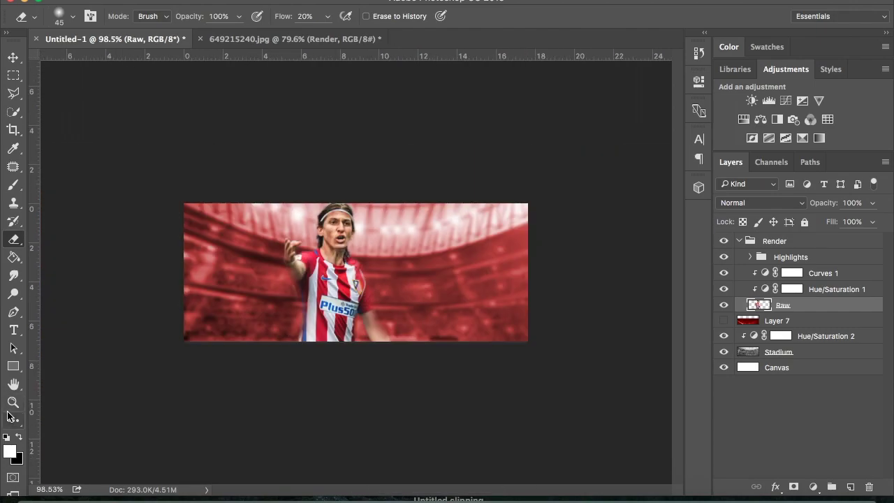
{"action": "key", "text": "z"}
{"action": "key", "text": "ctrl+j"}
{"action": "left_click", "coordinate": [803, 320]}
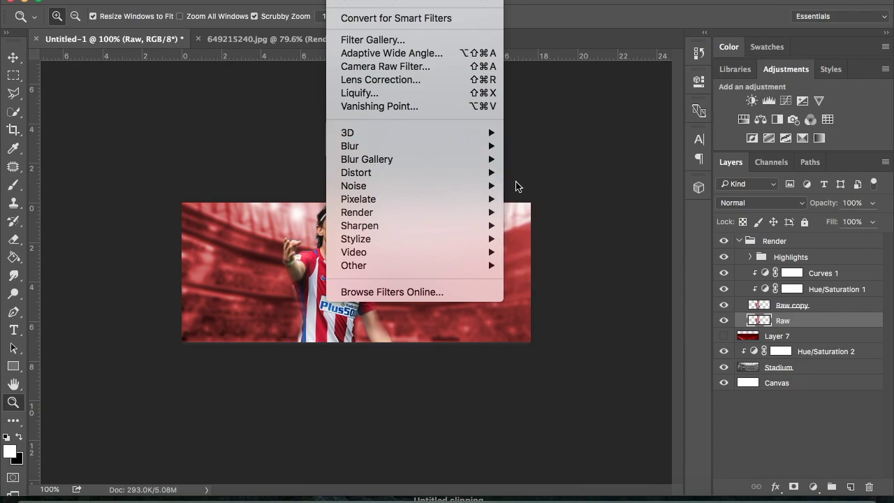
- Apply a 90-pixel Motion Blur to the Raw layer and lower its opacity to 50%
{"action": "left_click", "coordinate": [454, 226]}
{"action": "left_click_drag", "start_coordinate": [652, 373], "coordinate": [666, 381]}
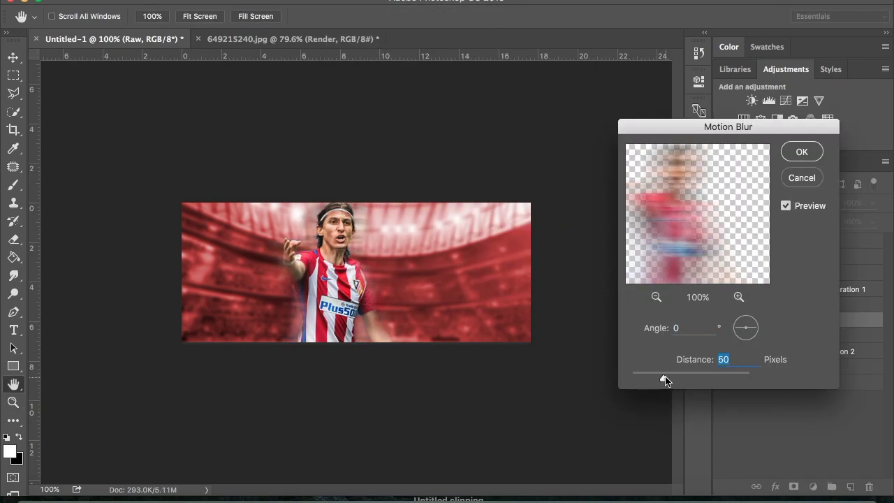
{"action": "left_click", "coordinate": [803, 154]}
{"action": "left_click_drag", "start_coordinate": [783, 203], "coordinate": [817, 208]}
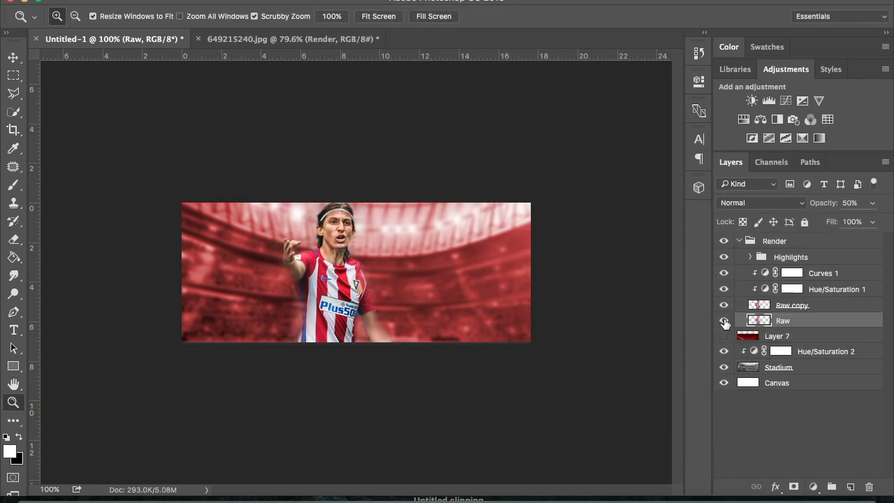
- Duplicate and motion-blur another copy, place it beneath Raw and offset it beside the player
{"action": "key", "text": "ctrl+j"}
{"action": "left_click", "coordinate": [335, 2]}
{"action": "left_click", "coordinate": [551, 226]}
{"action": "key", "text": "Return"}
{"action": "key", "text": "v"}
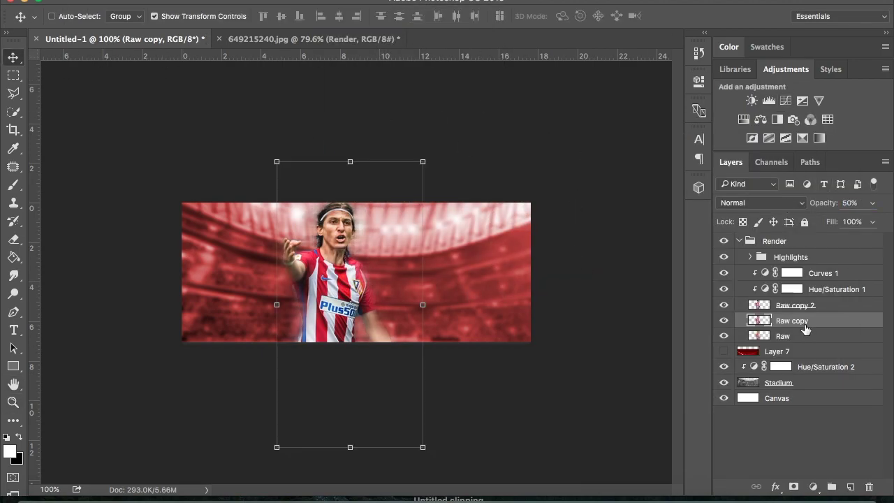
{"action": "left_click_drag", "start_coordinate": [758, 323], "coordinate": [757, 344]}
{"action": "left_click_drag", "start_coordinate": [304, 222], "coordinate": [344, 222]}
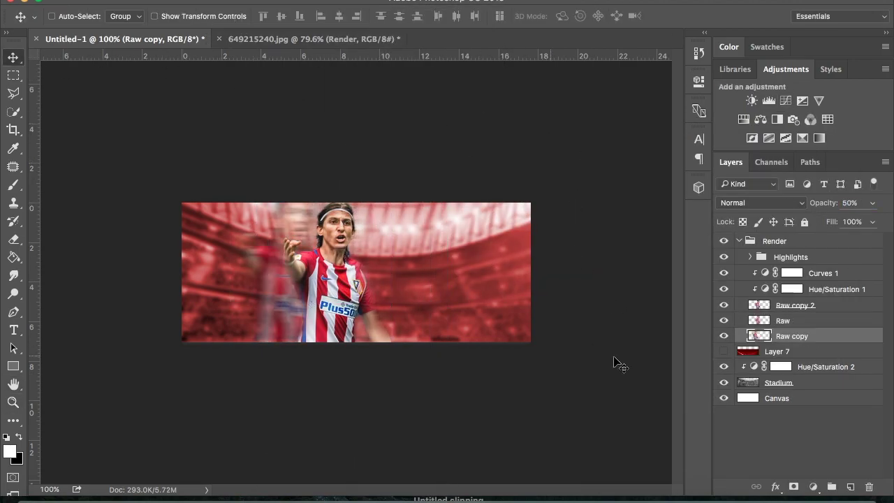
{"action": "left_click", "coordinate": [782, 305]}
- Paint a pure red (ff0000) tint over the player on a new layer and fade its opacity to 55%
{"action": "key", "text": "ctrl+shift+n"}
{"action": "key", "text": "Return"}
{"action": "key", "text": "i"}
{"action": "left_click", "coordinate": [9, 451]}
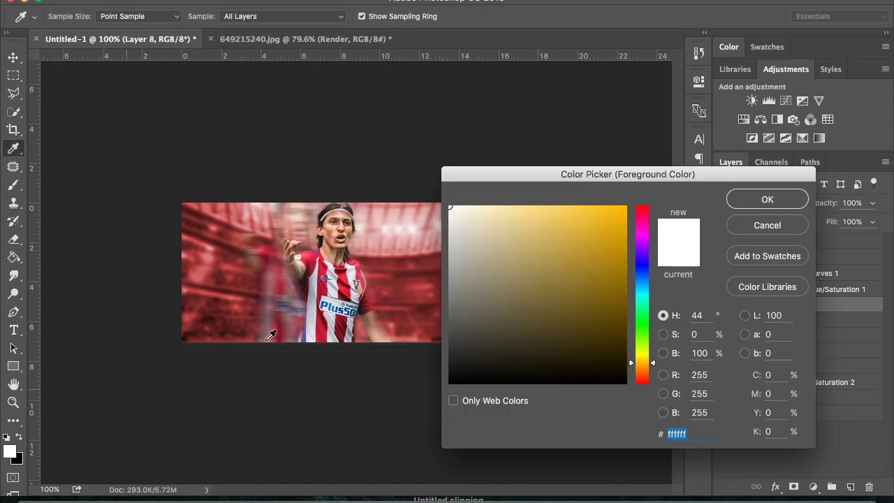
{"action": "type", "text": "ff0000"}
{"action": "left_click", "coordinate": [764, 202]}
{"action": "key", "text": "b"}
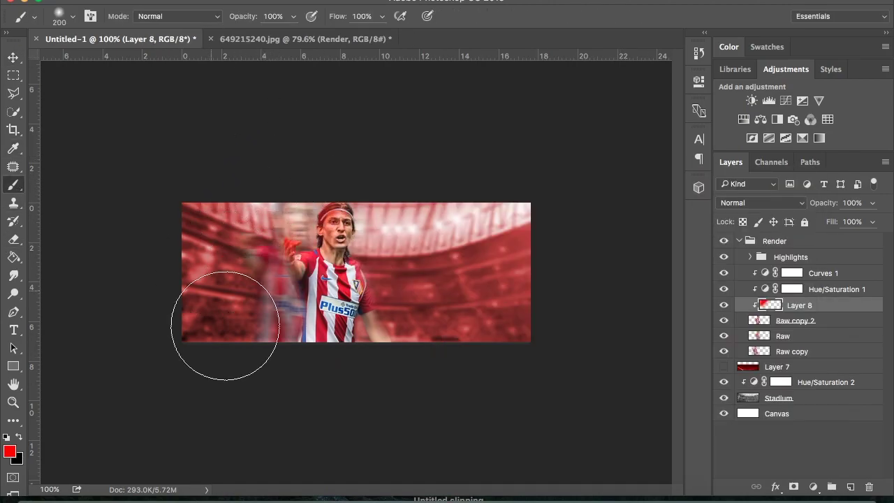
{"action": "left_click", "coordinate": [440, 295]}
{"action": "key", "text": "e"}
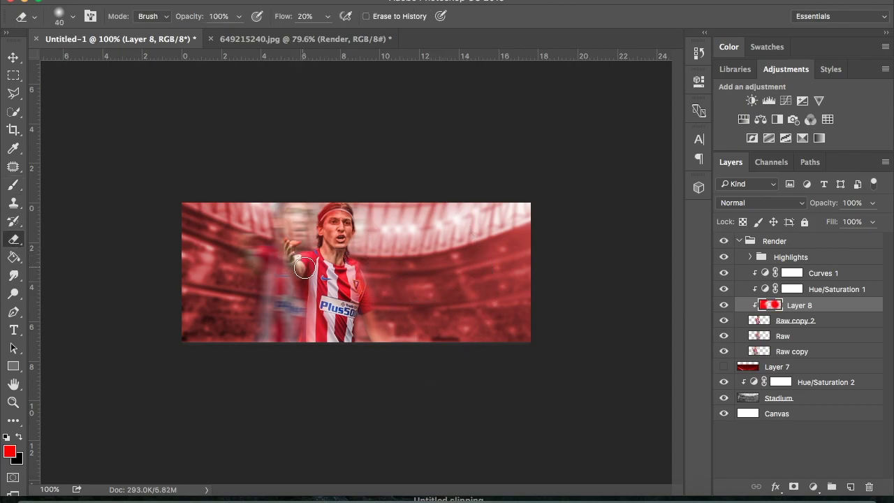
{"action": "left_click_drag", "start_coordinate": [820, 203], "coordinate": [778, 203]}
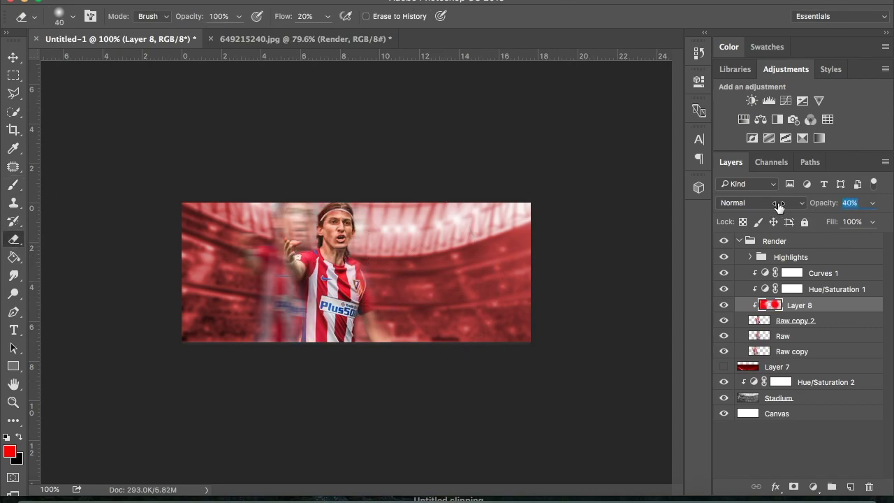
- Rename the player copies to Raw and Motion blur
{"action": "double_click", "coordinate": [796, 320]}
{"action": "type", "text": "Raw"}
{"action": "key", "text": "Tab"}
{"action": "type", "text": "ur"}
{"action": "key", "text": "Tab"}
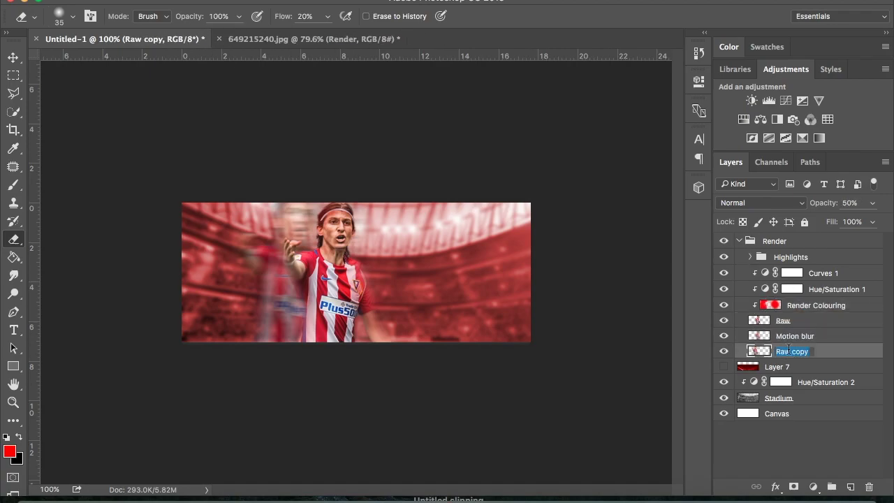
{"action": "type", "text": "Background Motion Blur"}
{"action": "left_click", "coordinate": [739, 241]}
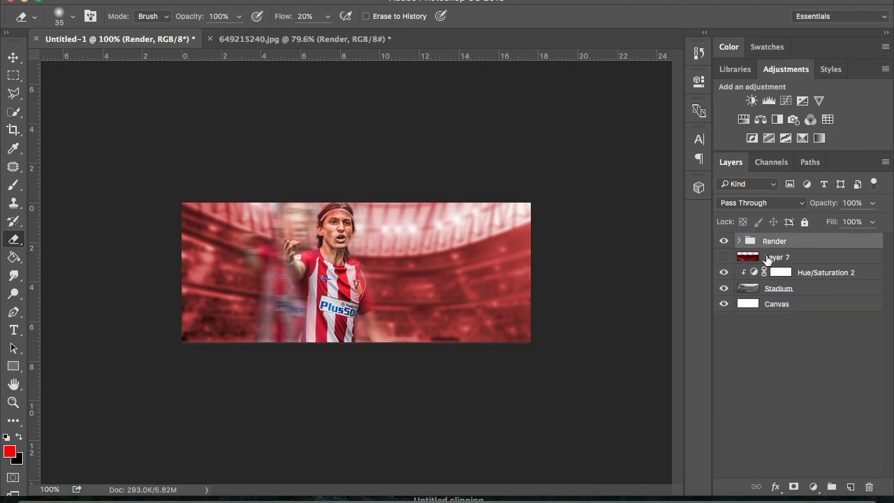
- Show Layer 7 and move its red light streaks down across the banner
{"action": "left_click", "coordinate": [724, 257]}
{"action": "left_click", "coordinate": [776, 257]}
{"action": "key", "text": "v"}
{"action": "mouse_move", "coordinate": [409, 131]}
{"action": "left_mouse_down"}
{"action": "mouse_move", "coordinate": [421, 275]}
{"action": "mouse_move", "coordinate": [403, 391]}
{"action": "left_mouse_up"}
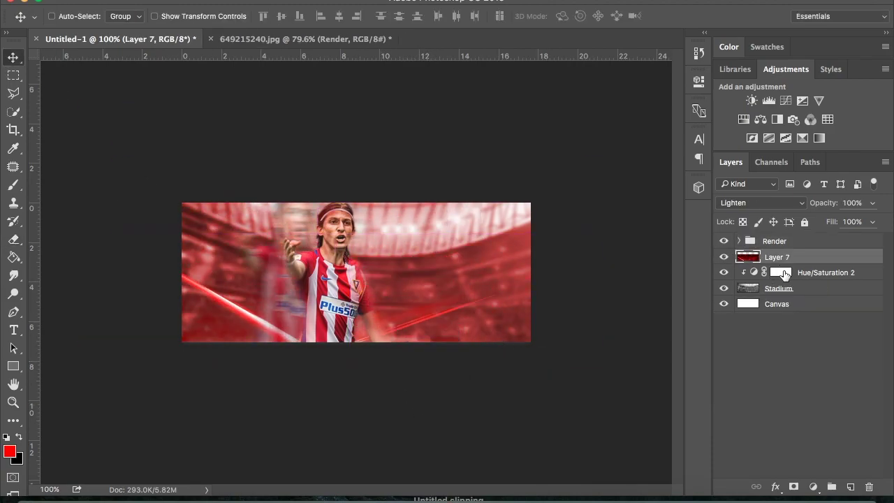
- Duplicate the streak layer and give the copy a Motion Blur of distance 40
{"action": "key", "text": "ctrl+j"}
{"action": "left_click", "coordinate": [321, 2]}
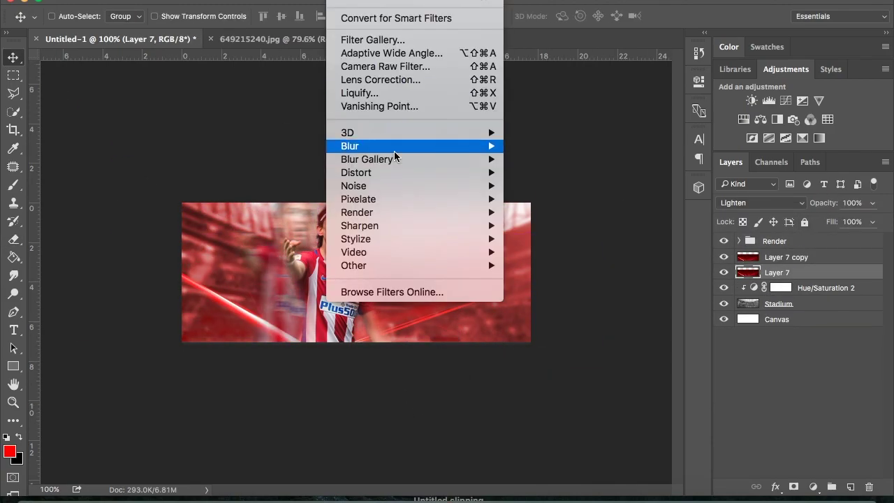
{"action": "left_click", "coordinate": [555, 230]}
{"action": "left_click_drag", "start_coordinate": [638, 374], "coordinate": [649, 380]}
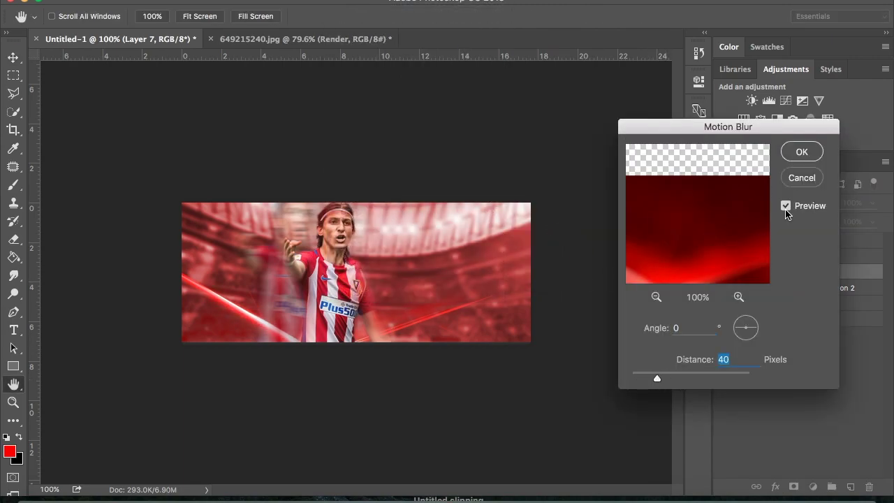
{"action": "key", "text": "Return"}
- Preview the shared boom.PNG in the chat and send the reply confirming the £2 price
{"action": "left_click", "coordinate": [772, 272]}
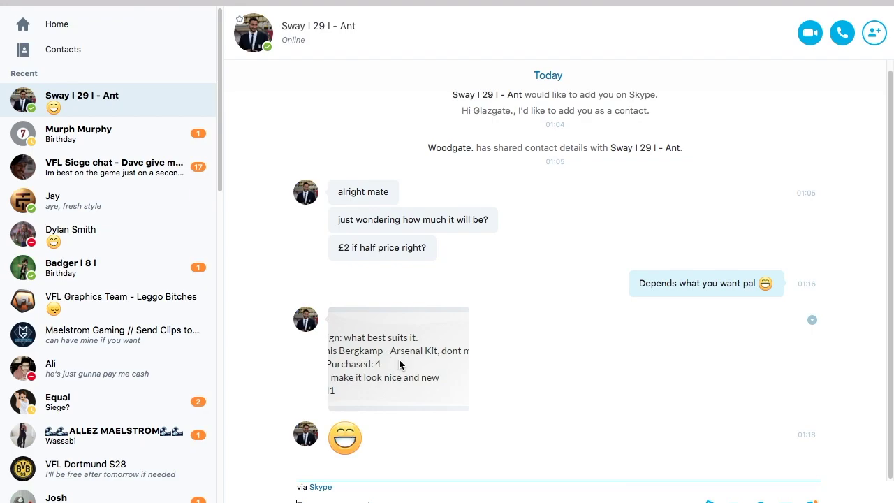
{"action": "mouse_move", "coordinate": [398, 360]}
{"action": "left_click", "coordinate": [380, 360]}
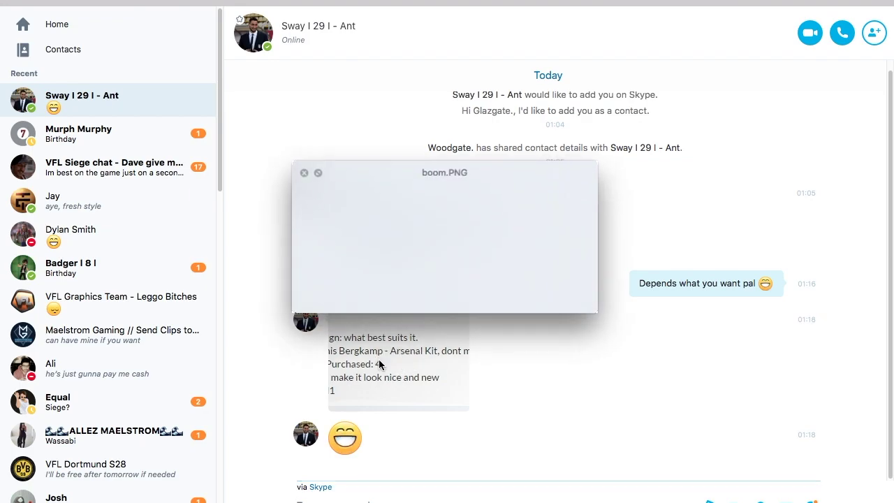
{"action": "left_click", "coordinate": [304, 171]}
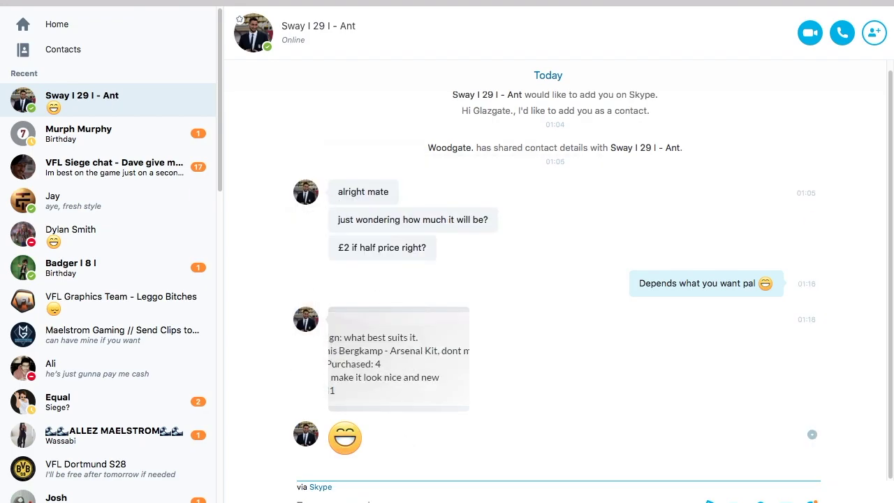
{"action": "key", "text": "Return"}
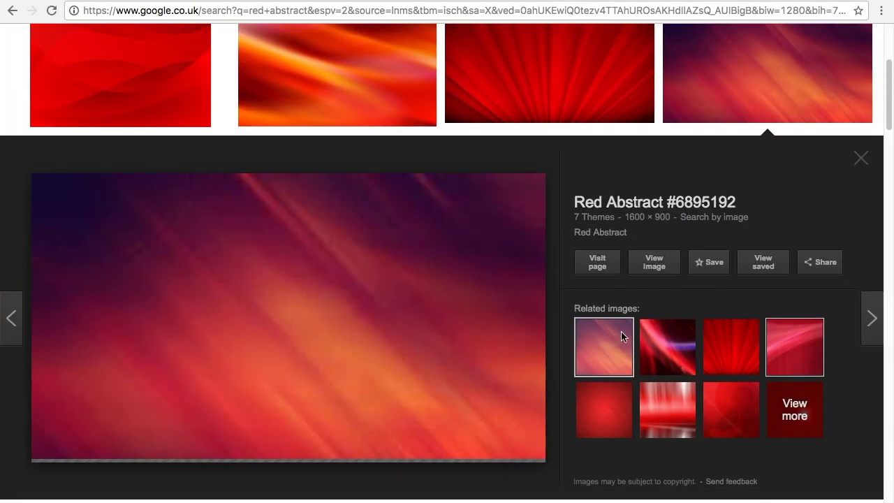
- Copy a red image into the banner, shrink it to fit, and set its opacity to 15%
{"action": "left_click", "coordinate": [589, 411]}
{"action": "right_click", "coordinate": [255, 342]}
{"action": "right_click", "coordinate": [291, 314]}
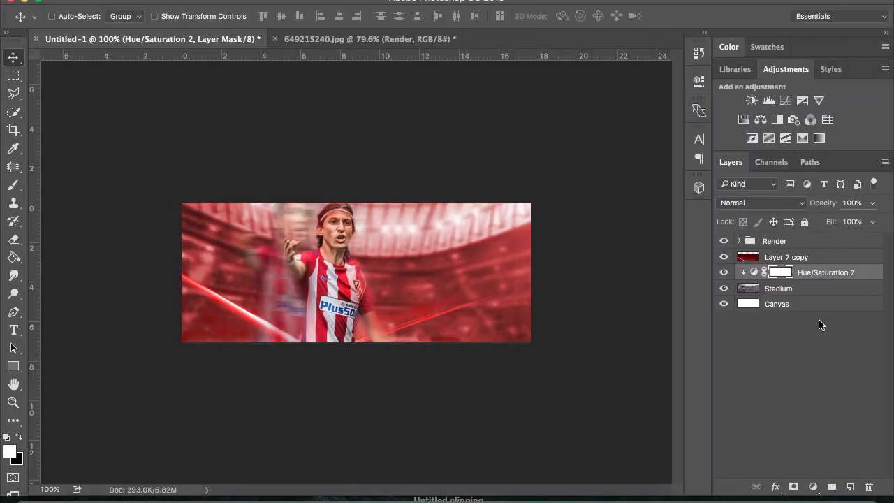
{"action": "key", "text": "super+v"}
{"action": "key", "text": "super+t"}
{"action": "left_click_drag", "start_coordinate": [525, 433], "coordinate": [199, 186]}
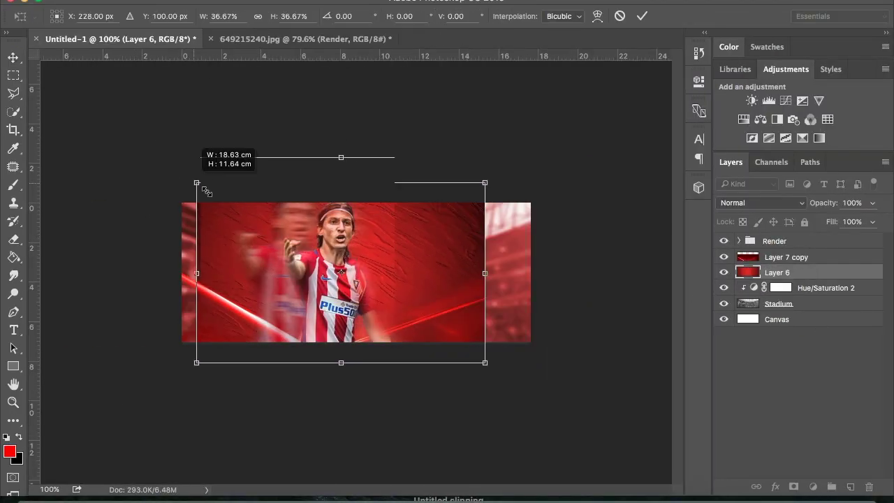
{"action": "key", "text": "Return"}
{"action": "left_click_drag", "start_coordinate": [813, 202], "coordinate": [635, 189]}
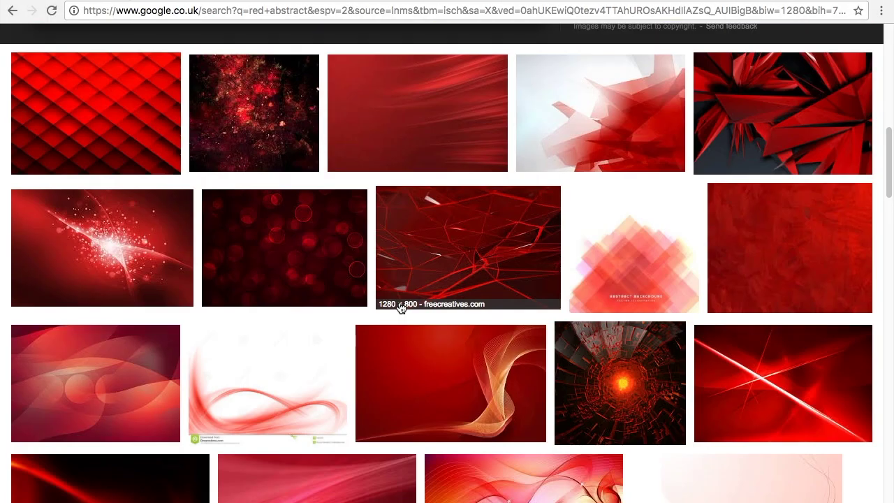
- Browse the red abstract results, opening red wallpaper previews and related images
{"action": "scroll", "coordinate": [400, 308], "scroll_direction": "down", "scroll_amount": 1}
{"action": "scroll", "coordinate": [482, 279], "scroll_direction": "down", "scroll_amount": 5}
{"action": "scroll", "coordinate": [483, 280], "scroll_direction": "down", "scroll_amount": 5}
{"action": "scroll", "coordinate": [479, 280], "scroll_direction": "down", "scroll_amount": 10}
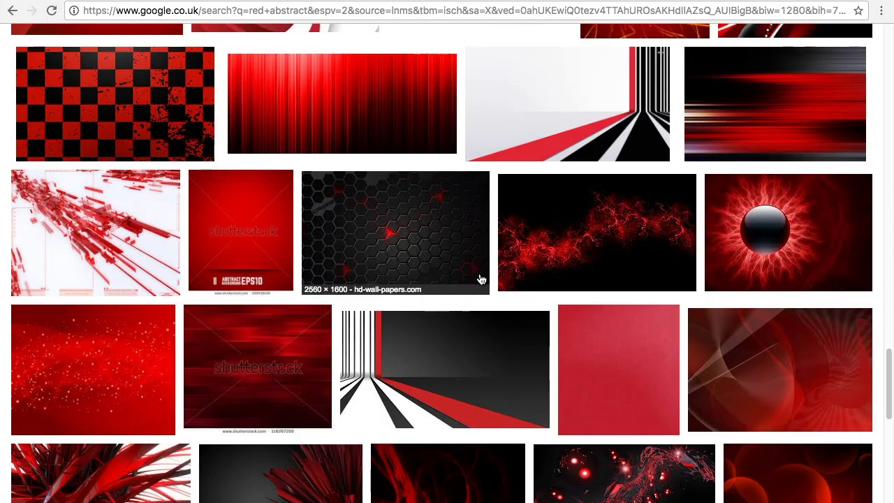
{"action": "scroll", "coordinate": [480, 279], "scroll_direction": "down", "scroll_amount": 5}
{"action": "scroll", "coordinate": [481, 279], "scroll_direction": "down", "scroll_amount": 3}
{"action": "left_click", "coordinate": [810, 152]}
{"action": "left_click", "coordinate": [667, 287]}
{"action": "right_click", "coordinate": [395, 355]}
{"action": "left_click", "coordinate": [614, 423]}
{"action": "right_click", "coordinate": [357, 348]}
{"action": "left_click", "coordinate": [716, 363]}
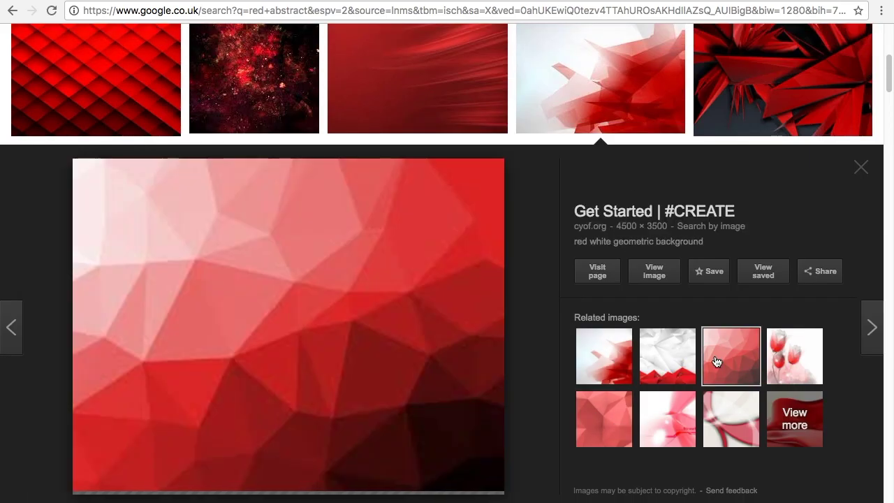
- Open the dirty red background preview and copy the dark red image
{"action": "scroll", "coordinate": [656, 335], "scroll_direction": "down", "scroll_amount": 5}
{"action": "left_click", "coordinate": [772, 285]}
{"action": "left_click", "coordinate": [613, 402]}
{"action": "right_click", "coordinate": [461, 331]}
{"action": "left_click", "coordinate": [518, 451]}
- Paste the dark red texture over the banner, set it to Overlay at 40% opacity
{"action": "key", "text": "super+v"}
{"action": "left_click_drag", "start_coordinate": [419, 255], "coordinate": [342, 300]}
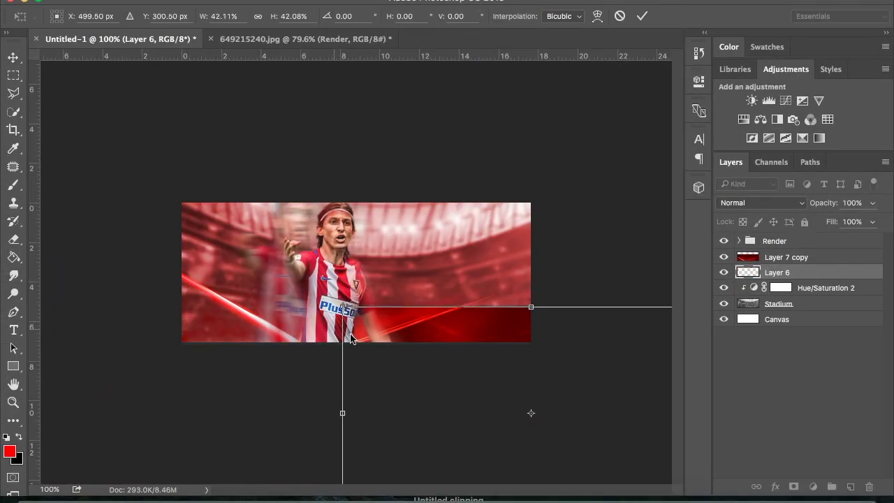
{"action": "left_click", "coordinate": [731, 203]}
{"action": "left_click", "coordinate": [746, 295]}
{"action": "left_click", "coordinate": [754, 202]}
{"action": "left_click", "coordinate": [754, 263]}
{"action": "mouse_move", "coordinate": [824, 203]}
{"action": "left_mouse_down"}
{"action": "mouse_move", "coordinate": [752, 202]}
{"action": "mouse_move", "coordinate": [784, 203]}
{"action": "left_mouse_up"}
- Shift the blurred light-streak copy into place and add a new empty layer above the Render group
{"action": "left_click", "coordinate": [789, 257]}
{"action": "left_click_drag", "start_coordinate": [461, 360], "coordinate": [472, 381]}
{"action": "left_click", "coordinate": [775, 273]}
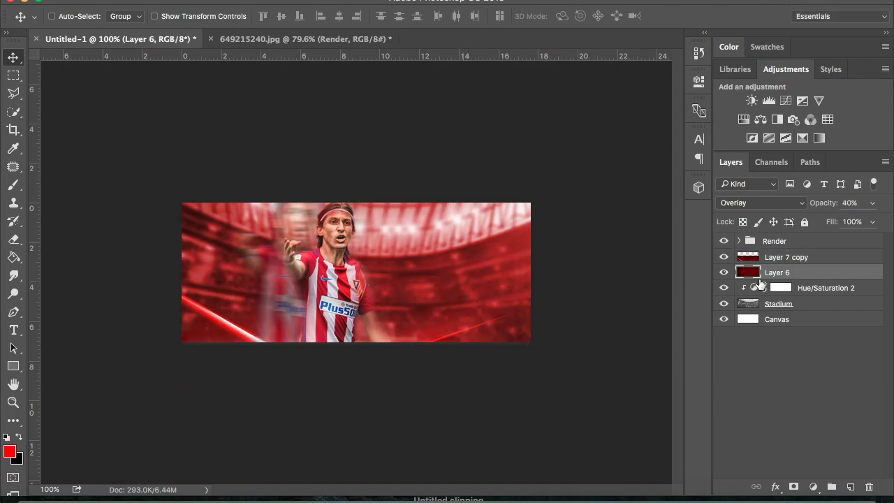
{"action": "left_click", "coordinate": [781, 240]}
{"action": "key", "text": "ctrl+shift+n"}
{"action": "key", "text": "Return"}
{"action": "left_click", "coordinate": [10, 451]}
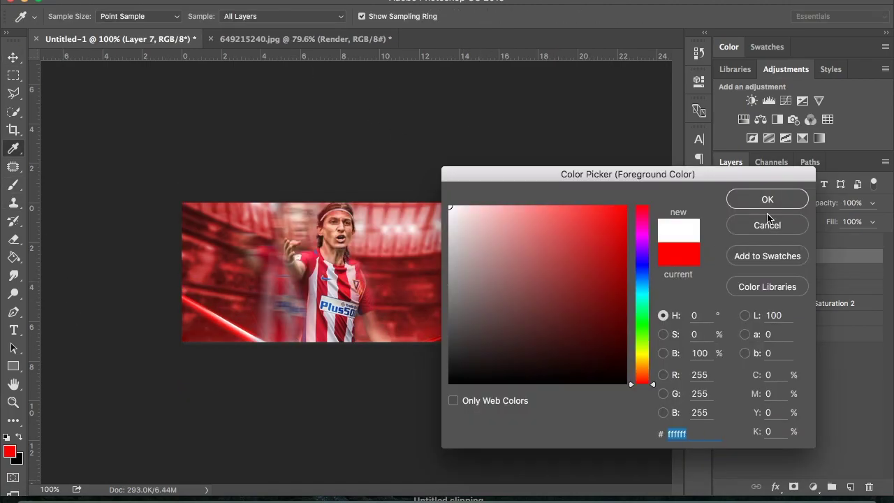
- Set white as the brush colour and create new lighting layers around the player
{"action": "left_click", "coordinate": [752, 200]}
{"action": "key", "text": "b"}
{"action": "left_click", "coordinate": [782, 241]}
{"action": "key", "text": "ctrl+shift+alt+n"}
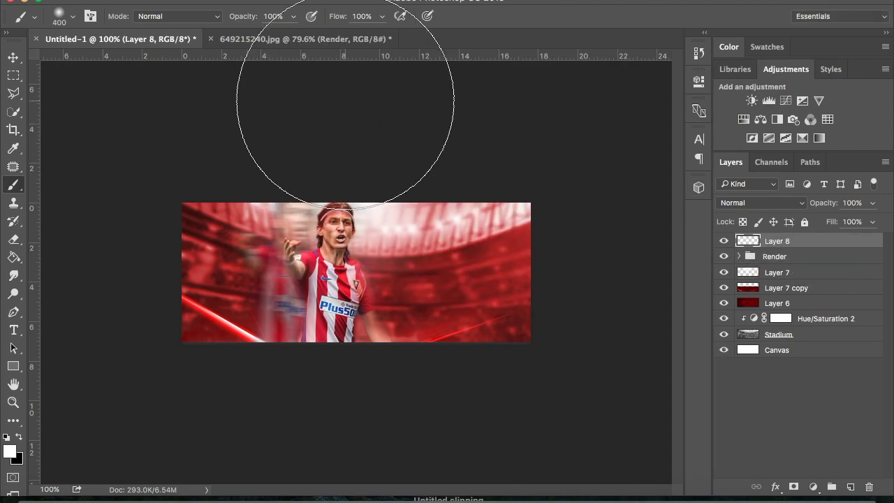
{"action": "key", "text": "ctrl+shift+n"}
{"action": "key", "text": "Return"}
{"action": "key", "text": "ctrl+bracketleft"}
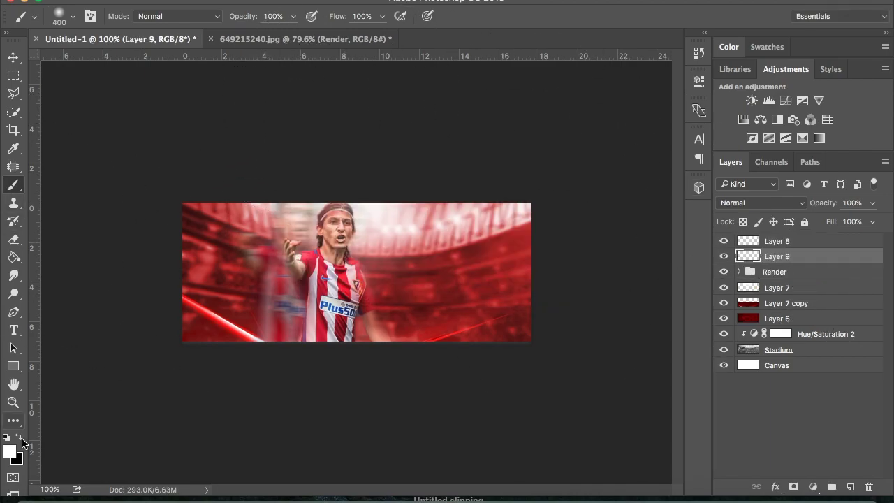
- Paint black darkness over the lower banner on the new layer and adjust its opacity
{"action": "left_click", "coordinate": [18, 436]}
{"action": "left_click_drag", "start_coordinate": [275, 439], "coordinate": [503, 426]}
{"action": "left_click_drag", "start_coordinate": [820, 204], "coordinate": [746, 204]}
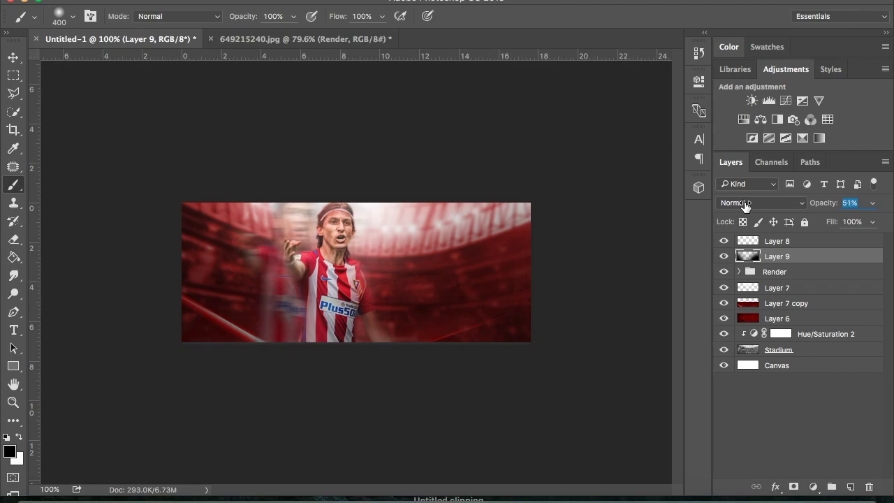
{"action": "left_click_drag", "start_coordinate": [823, 204], "coordinate": [832, 204]}
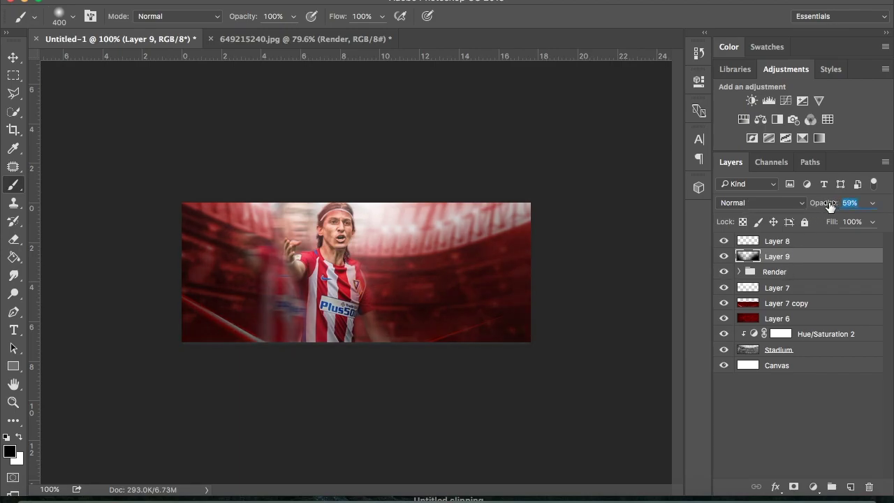
{"action": "key", "text": "e"}
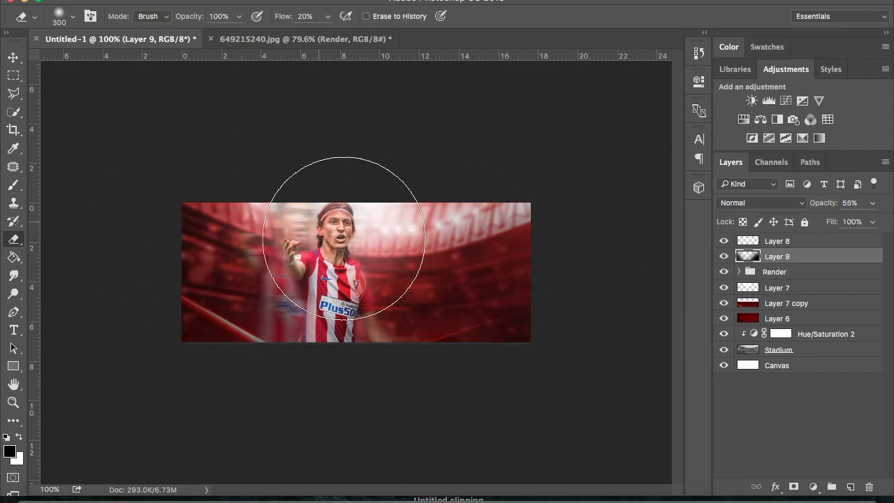
{"action": "type", "text": "Darken"}
- Rename the white layer Lighting and the lower layer Back Lighting
{"action": "double_click", "coordinate": [777, 241]}
{"action": "type", "text": "Lighting"}
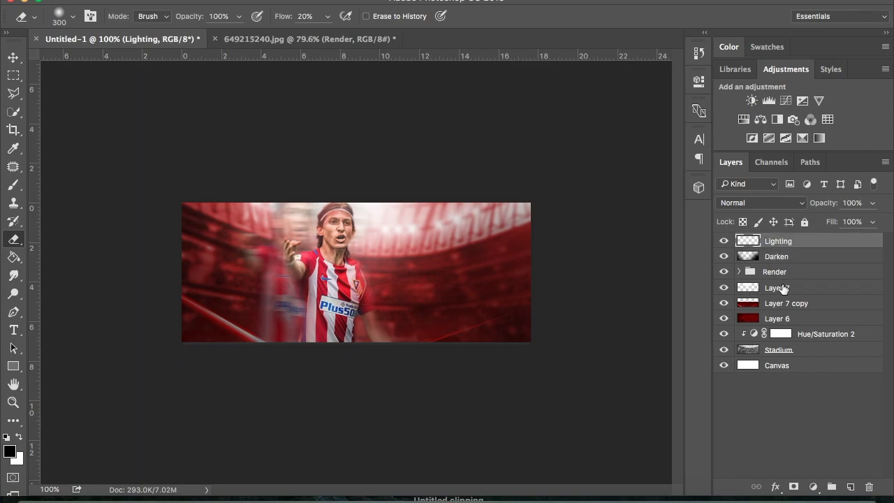
{"action": "double_click", "coordinate": [770, 287]}
{"action": "type", "text": "Back"}
{"action": "left_click", "coordinate": [778, 240]}
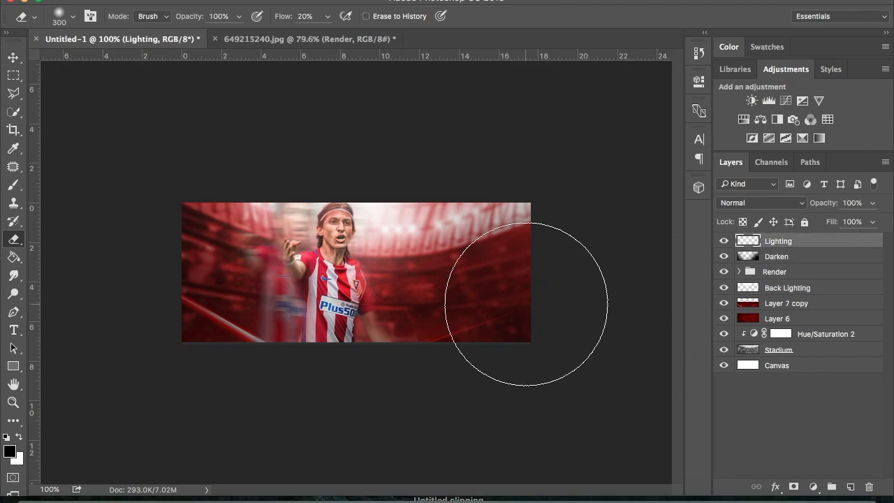
{"action": "left_click", "coordinate": [126, 0]}
- Open the earlier Josh-_-Pro - Buffon.psd banner file from the VFL folder
{"action": "left_click", "coordinate": [450, 40]}
{"action": "left_click", "coordinate": [436, 56]}
{"action": "scroll", "coordinate": [617, 172], "scroll_direction": "down", "scroll_amount": 10}
{"action": "scroll", "coordinate": [618, 171], "scroll_direction": "down", "scroll_amount": 8}
{"action": "scroll", "coordinate": [617, 172], "scroll_direction": "up", "scroll_amount": 5}
{"action": "left_click", "coordinate": [600, 147]}
{"action": "left_click", "coordinate": [617, 110]}
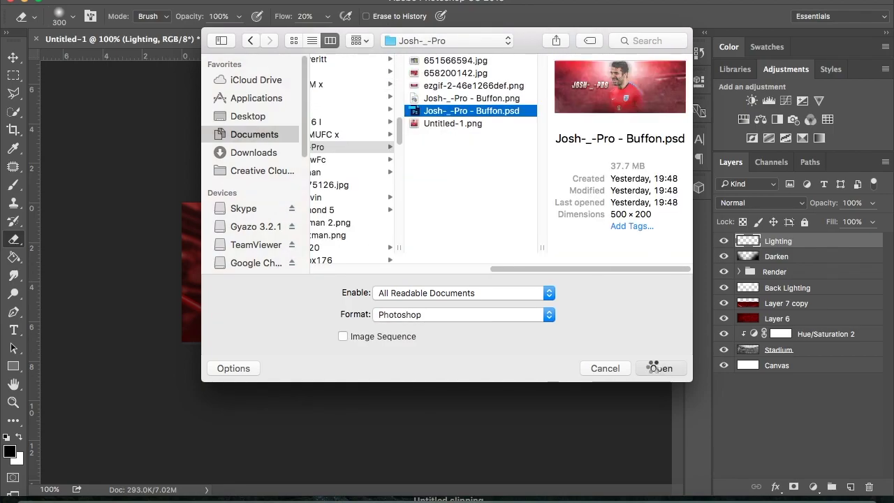
{"action": "left_click", "coordinate": [659, 368]}
- Drag the Smoke group into this banner, hide Layer 7 copy, and nudge the smoke into place
{"action": "scroll", "coordinate": [770, 368], "scroll_direction": "up", "scroll_amount": 1}
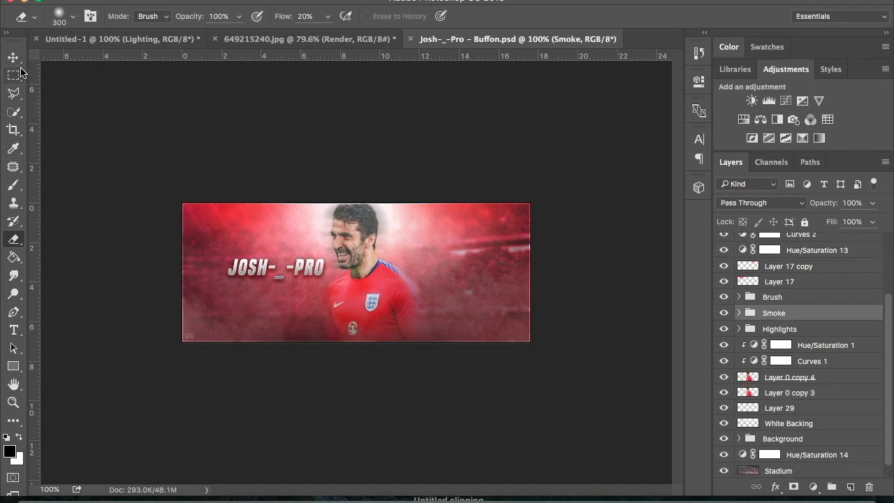
{"action": "left_click_drag", "start_coordinate": [774, 313], "coordinate": [419, 358]}
{"action": "left_click", "coordinate": [723, 319]}
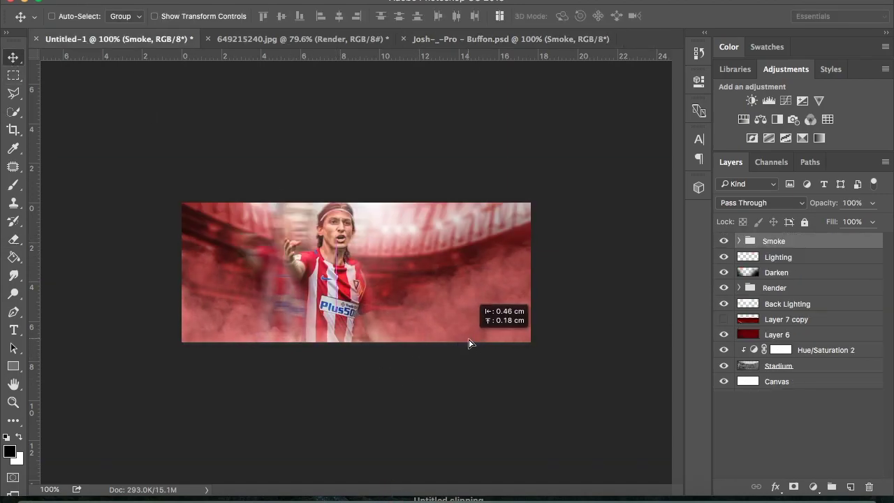
{"action": "left_click_drag", "start_coordinate": [517, 390], "coordinate": [468, 343]}
{"action": "left_click", "coordinate": [739, 240]}
- Colorize smoke layers 4 copy 10 and 4 copy 5 red (Hue 360, Saturation 25)
{"action": "left_click", "coordinate": [789, 325]}
{"action": "left_click", "coordinate": [798, 305]}
{"action": "key", "text": "ctrl+u"}
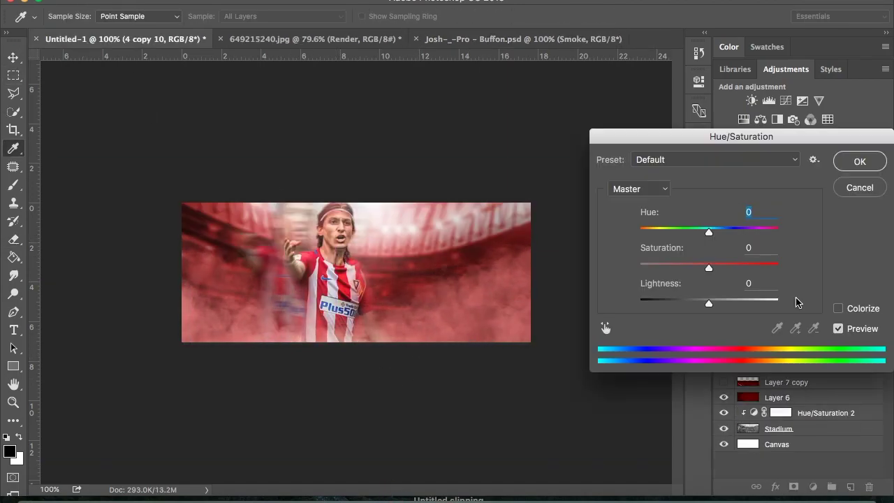
{"action": "key", "text": "Return"}
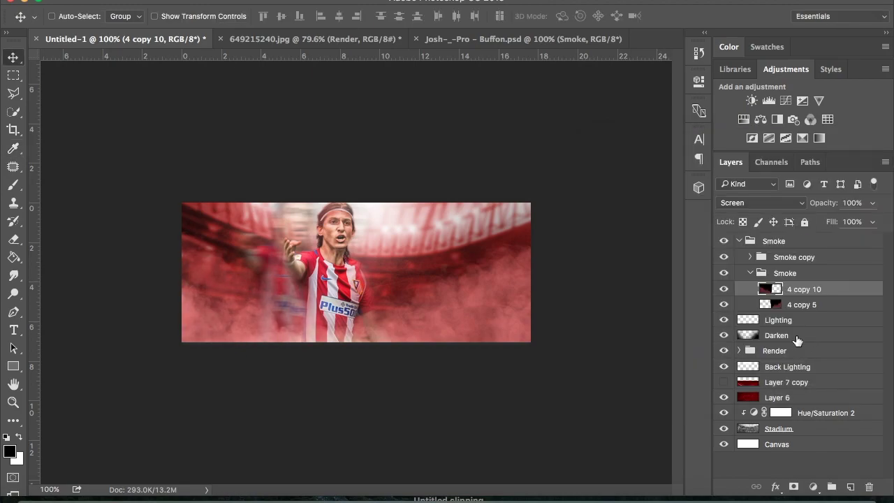
{"action": "left_click", "coordinate": [848, 302]}
{"action": "key", "text": "ctrl+u"}
{"action": "key", "text": "Return"}
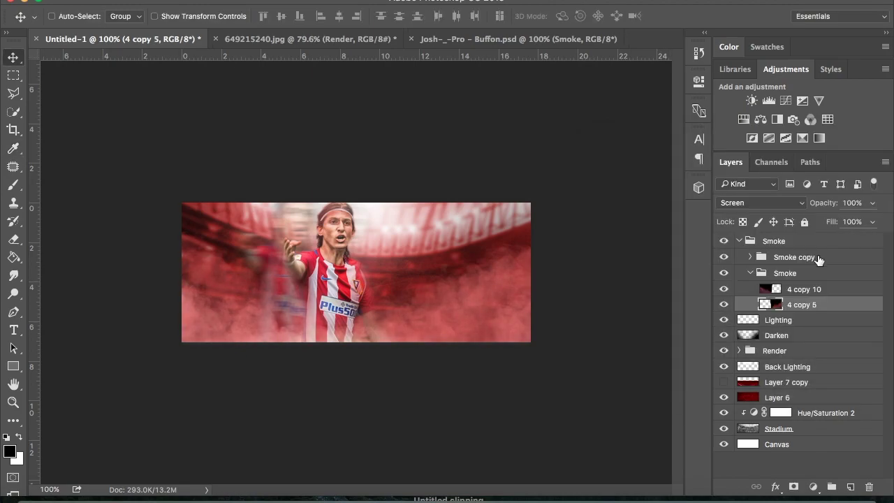
- Tint smoke layers 4 copy 8 and 4 copy 9 red inside the Smoke copy group
{"action": "left_click", "coordinate": [764, 274]}
{"action": "left_click", "coordinate": [744, 253]}
{"action": "left_click", "coordinate": [782, 318]}
{"action": "key", "text": "ctrl+u"}
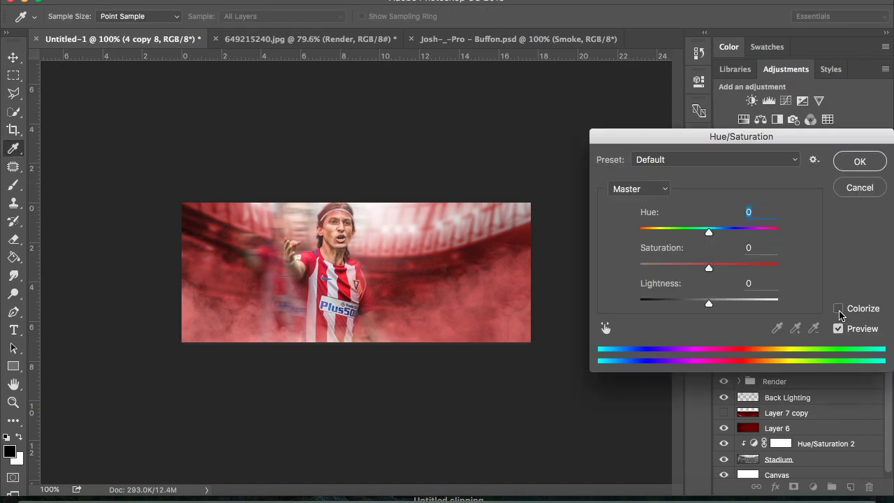
{"action": "key", "text": "Return"}
{"action": "left_click", "coordinate": [836, 307]}
{"action": "key", "text": "ctrl+u"}
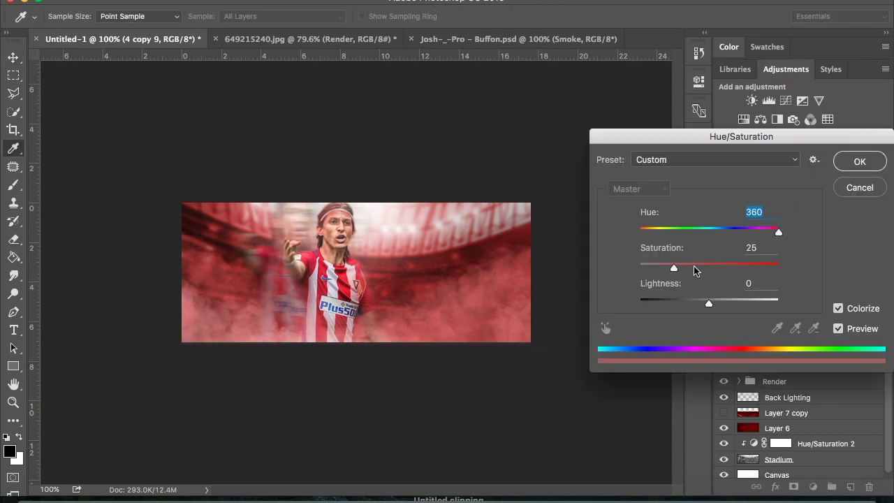
{"action": "key", "text": "Return"}
- Tint smoke layer 4 copy 7 and the last smoke layer red, then nudge the Smoke group lower
{"action": "left_click", "coordinate": [796, 307]}
{"action": "key", "text": "ctrl+u"}
{"action": "key", "text": "Return"}
{"action": "left_click", "coordinate": [817, 320]}
{"action": "key", "text": "ctrl+u"}
{"action": "left_click", "coordinate": [859, 161]}
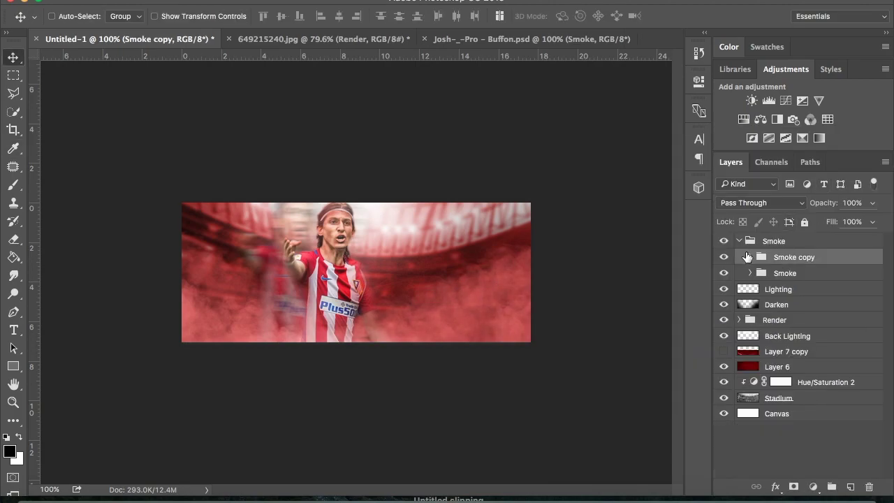
{"action": "left_click", "coordinate": [738, 240]}
{"action": "left_click_drag", "start_coordinate": [472, 330], "coordinate": [453, 356]}
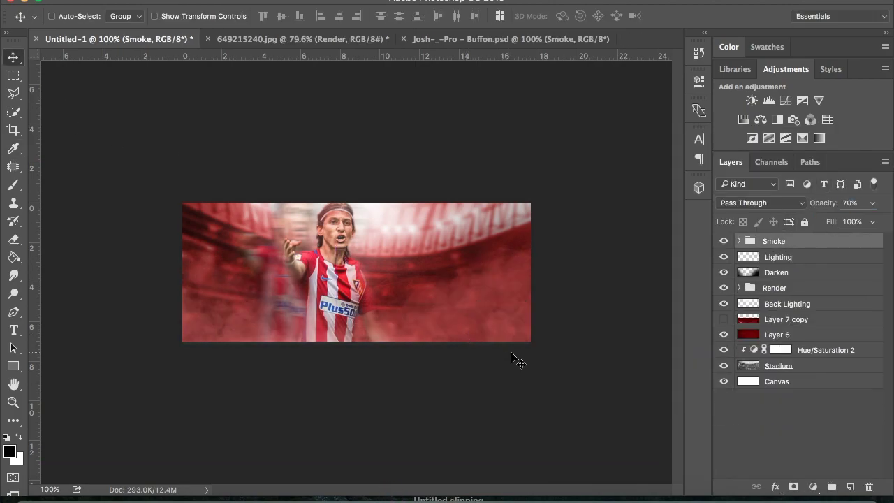
- Stroke a light border around the whole canvas on a new layer
{"action": "key", "text": "ctrl+shift+alt+n"}
{"action": "key", "text": "ctrl+a"}
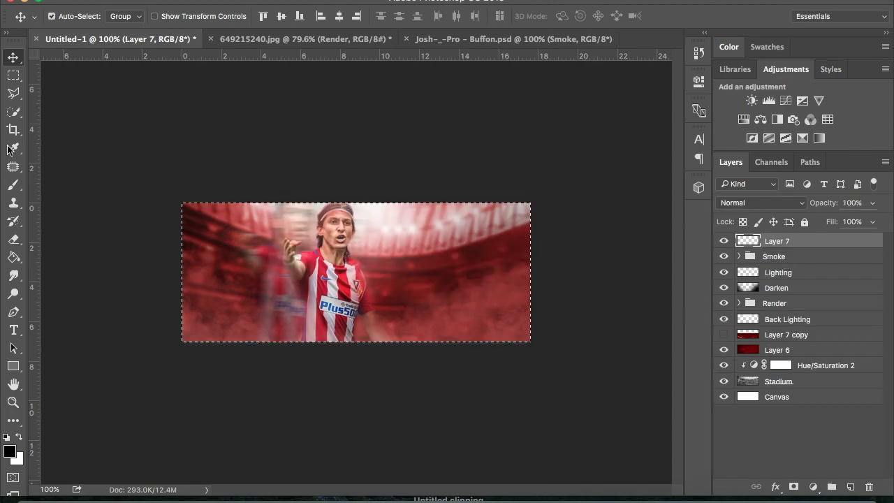
{"action": "right_click", "coordinate": [275, 233]}
{"action": "left_click", "coordinate": [300, 421]}
{"action": "left_click", "coordinate": [405, 174]}
{"action": "key", "text": "Return"}
{"action": "key", "text": "Return"}
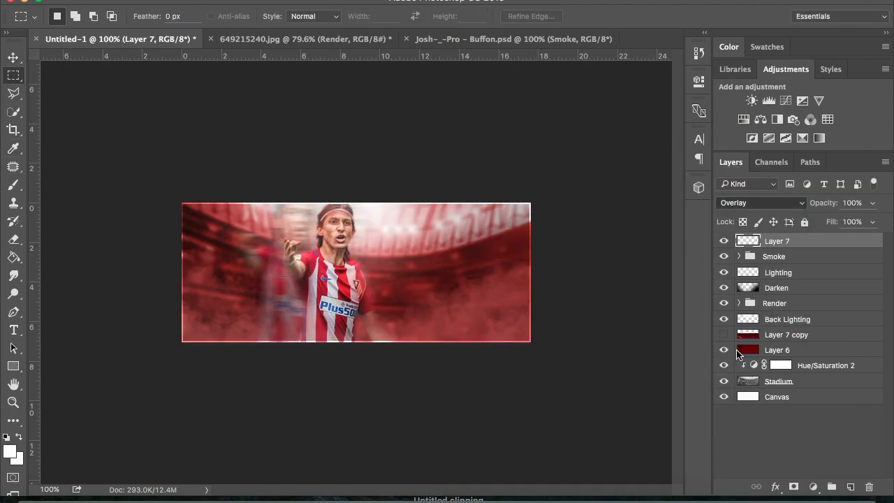
- Stroke a second canvas border on another new layer, then deselect
{"action": "key", "text": "ctrl+shift+alt+n"}
{"action": "right_click", "coordinate": [287, 235]}
{"action": "left_click", "coordinate": [312, 422]}
{"action": "left_click", "coordinate": [407, 173]}
{"action": "key", "text": "Return"}
{"action": "key", "text": "Return"}
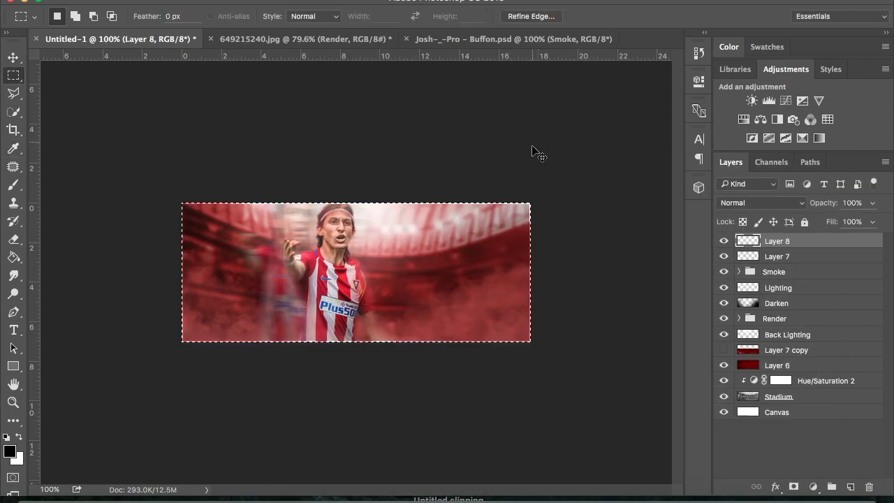
{"action": "key", "text": "ctrl+d"}
{"action": "key", "text": "v"}
- Add a new layer above Back Lighting with 50% opacity
{"action": "left_click", "coordinate": [775, 334]}
{"action": "key", "text": "ctrl+shift+alt+n"}
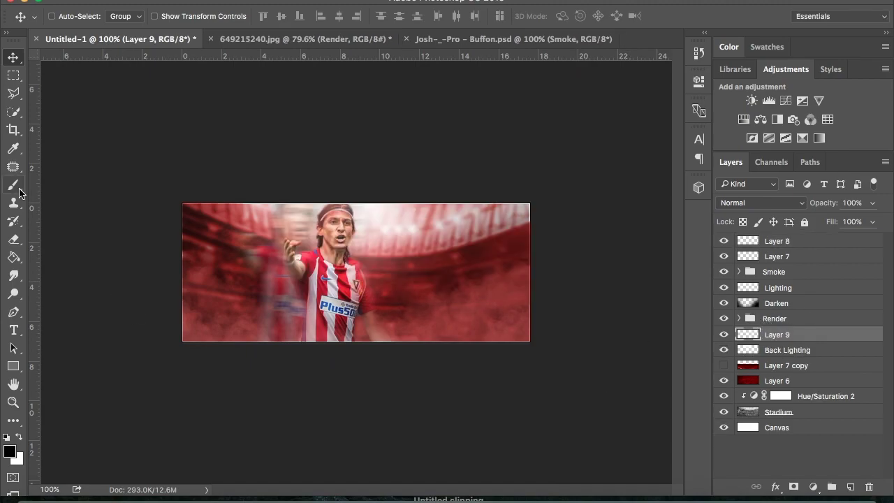
{"action": "key", "text": "b"}
{"action": "key", "text": "x"}
{"action": "left_click", "coordinate": [823, 202]}
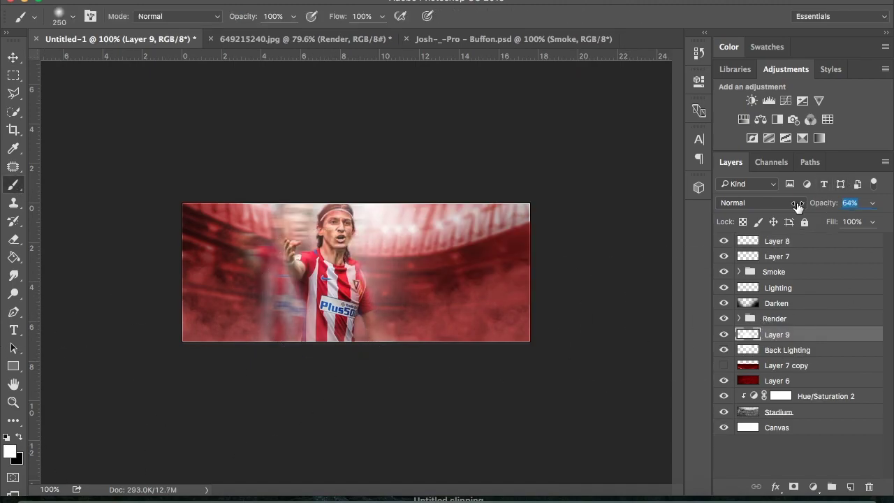
{"action": "type", "text": "50"}
{"action": "key", "text": "Return"}
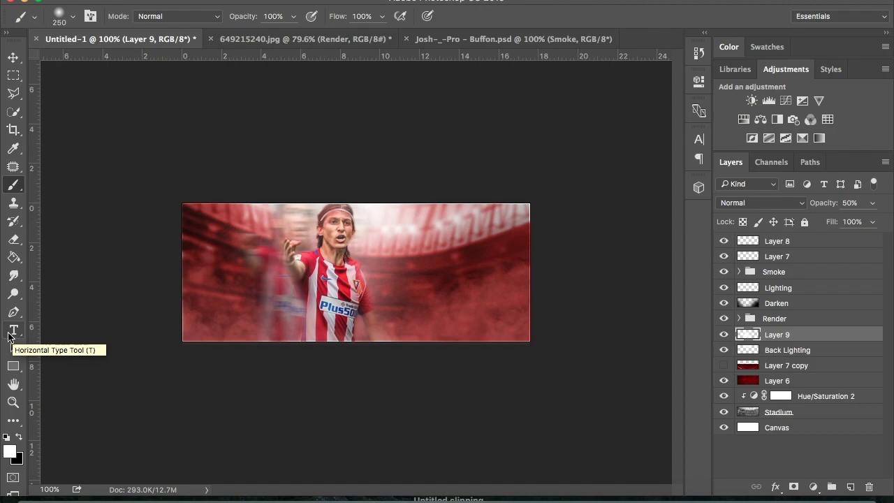
{"action": "left_click", "coordinate": [120, 2]}
- Browse the Open dialog to the VFL folder
{"action": "left_click", "coordinate": [133, 22]}
{"action": "left_click", "coordinate": [440, 41]}
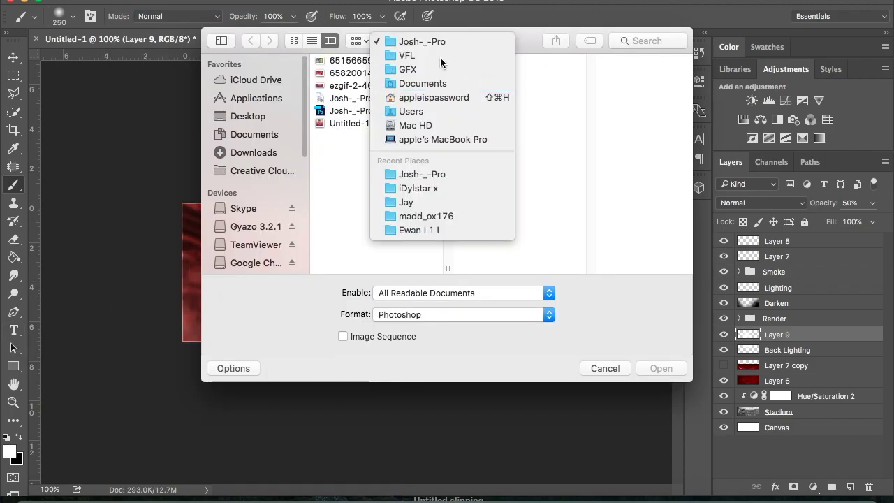
{"action": "scroll", "coordinate": [628, 146], "scroll_direction": "down", "scroll_amount": 2}
{"action": "scroll", "coordinate": [629, 145], "scroll_direction": "down", "scroll_amount": 3}
{"action": "scroll", "coordinate": [625, 145], "scroll_direction": "down", "scroll_amount": 2}
{"action": "scroll", "coordinate": [628, 146], "scroll_direction": "down", "scroll_amount": 5}
{"action": "scroll", "coordinate": [631, 146], "scroll_direction": "down", "scroll_amount": 5}
{"action": "scroll", "coordinate": [621, 132], "scroll_direction": "up", "scroll_amount": 3}
{"action": "left_click", "coordinate": [617, 116]}
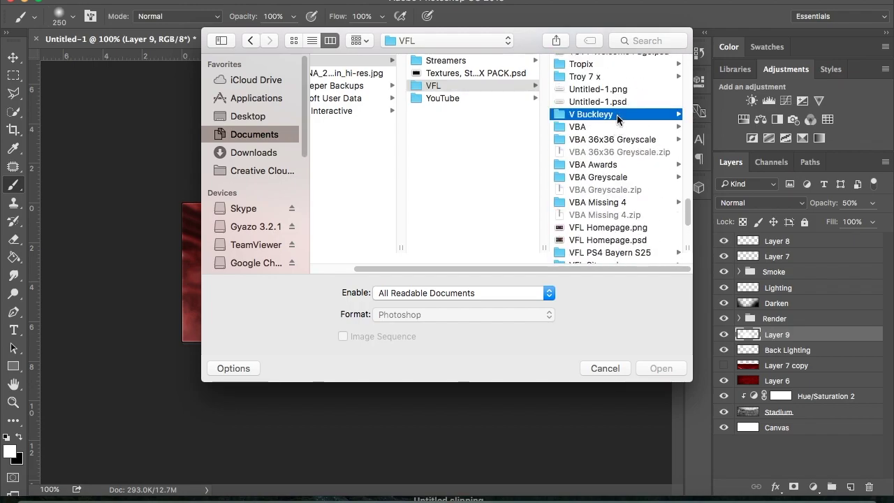
{"action": "left_click", "coordinate": [489, 109]}
{"action": "left_click", "coordinate": [506, 76]}
{"action": "left_click", "coordinate": [661, 368]}
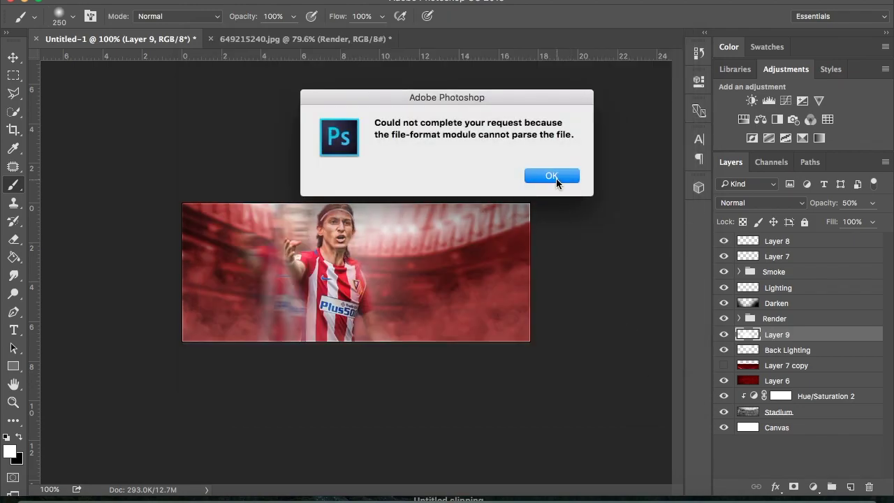
{"action": "left_click", "coordinate": [552, 176]}
- Open V Buckleyy - Suarez 2.psd and drag its Highlights, Colour Disorientation group toward the banner
{"action": "left_click", "coordinate": [140, 6]}
{"action": "left_click", "coordinate": [380, 85]}
{"action": "left_click", "coordinate": [660, 368]}
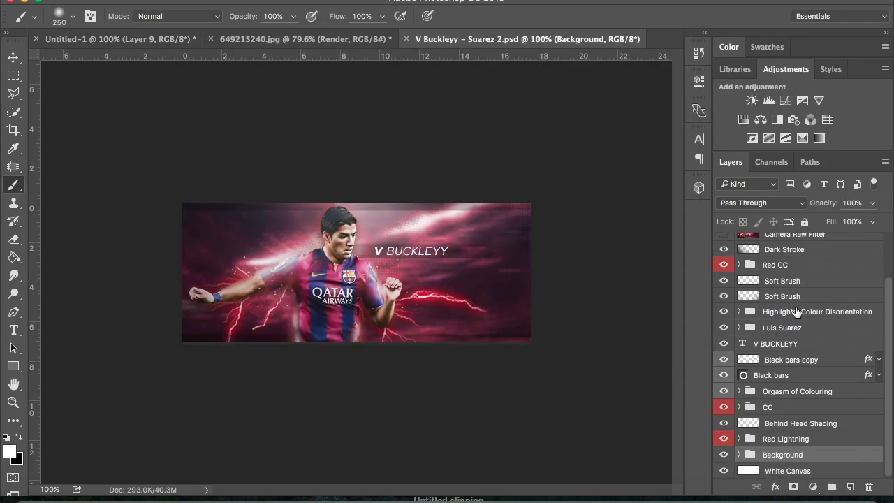
{"action": "left_click", "coordinate": [794, 313]}
{"action": "key", "text": "v"}
{"action": "left_click_drag", "start_coordinate": [279, 191], "coordinate": [363, 279]}
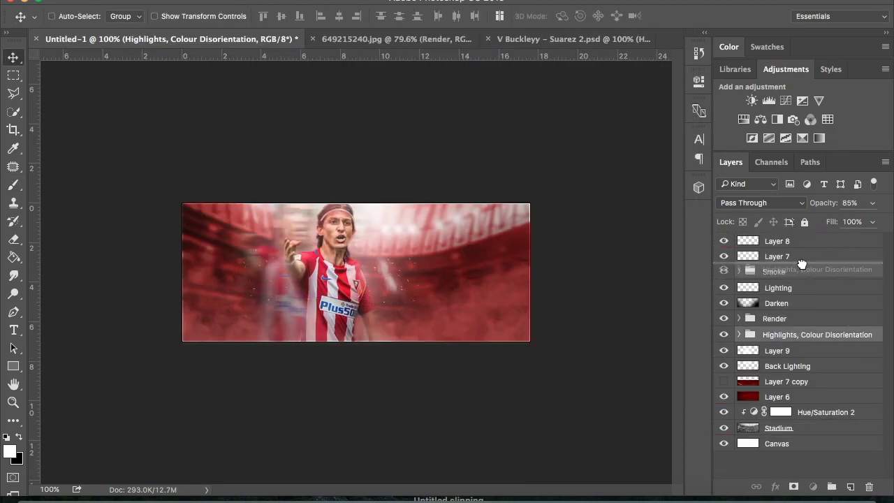
- Place the group below Layer 7 and rotate streak copies 3 and 4 about 60 degrees
{"action": "left_click_drag", "start_coordinate": [812, 305], "coordinate": [797, 264]}
{"action": "left_click", "coordinate": [739, 271]}
{"action": "left_click", "coordinate": [777, 456]}
{"action": "left_click", "coordinate": [777, 442], "text": "shift"}
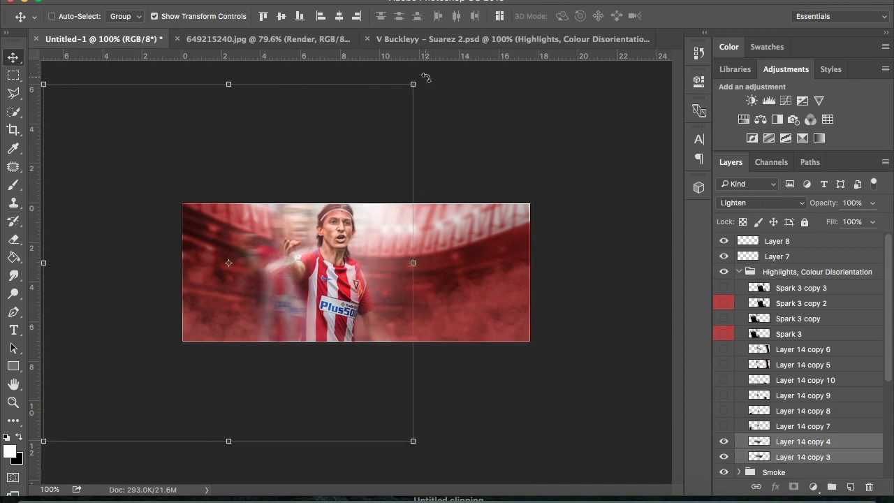
{"action": "left_click_drag", "start_coordinate": [552, 69], "coordinate": [252, 49]}
{"action": "mouse_move", "coordinate": [398, 275]}
{"action": "left_mouse_down"}
{"action": "mouse_move", "coordinate": [379, 356]}
{"action": "mouse_move", "coordinate": [370, 241]}
{"action": "left_mouse_up"}
{"action": "key", "text": "Return"}
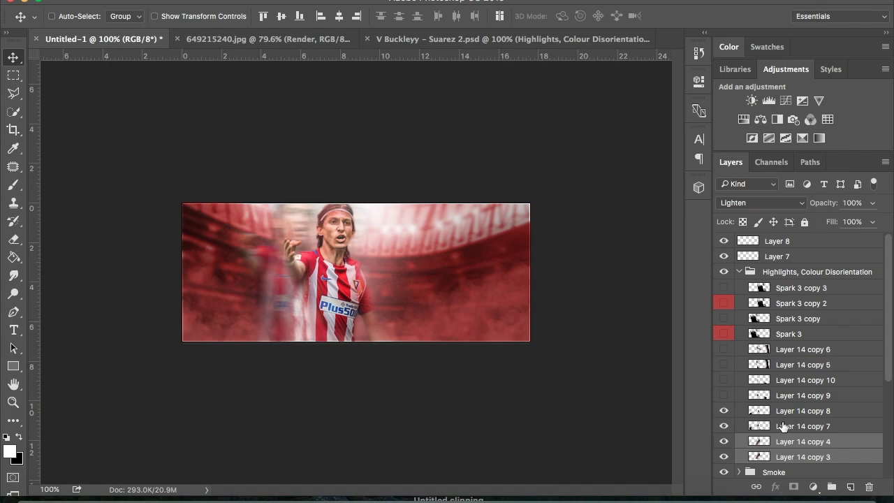
- Duplicate streak layers Layer 14 copy 7 and 8 with a slight offset
{"action": "left_click", "coordinate": [782, 426]}
{"action": "left_click", "coordinate": [793, 417], "text": "shift"}
{"action": "left_click", "coordinate": [155, 16]}
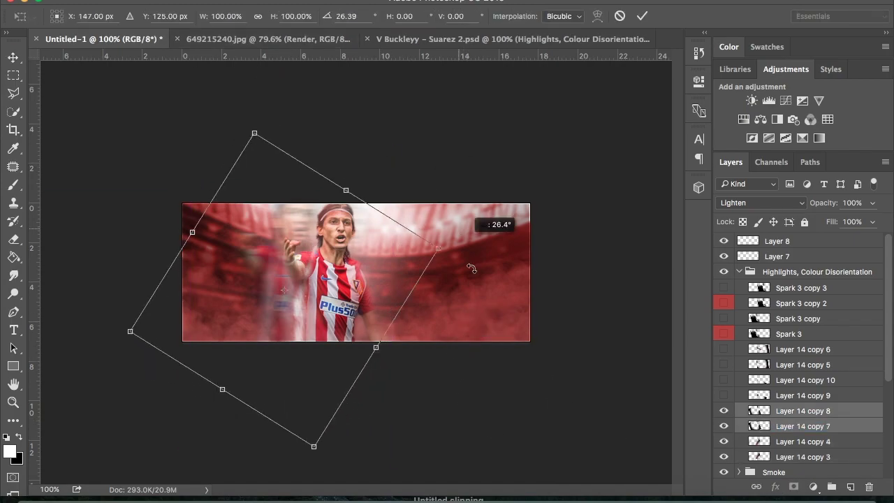
{"action": "key", "text": "Return"}
{"action": "scroll", "coordinate": [323, 283], "scroll_direction": "up", "scroll_amount": 5}
{"action": "left_click_drag", "start_coordinate": [335, 241], "coordinate": [340, 241]}
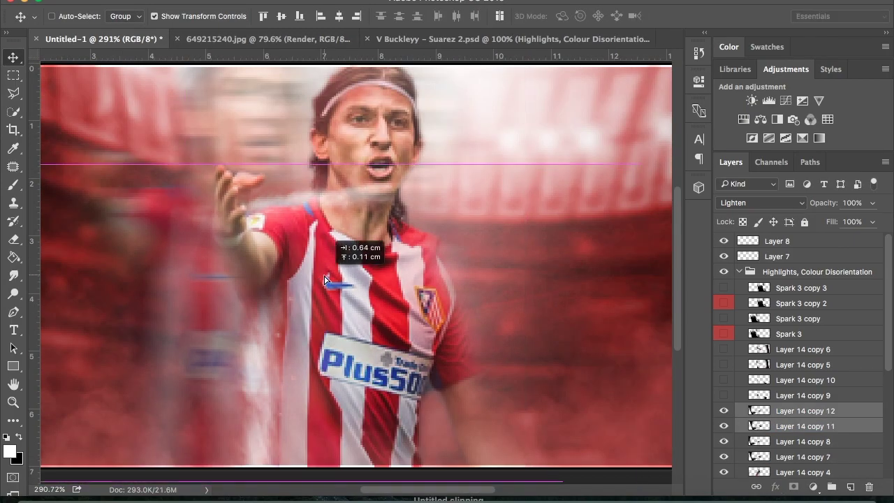
- Erase streak parts around the player and make hidden streak copies 9 and 10 visible
{"action": "key", "text": "e"}
{"action": "key", "text": "bracketleft"}
{"action": "key", "text": "bracketleft"}
{"action": "key", "text": "bracketleft"}
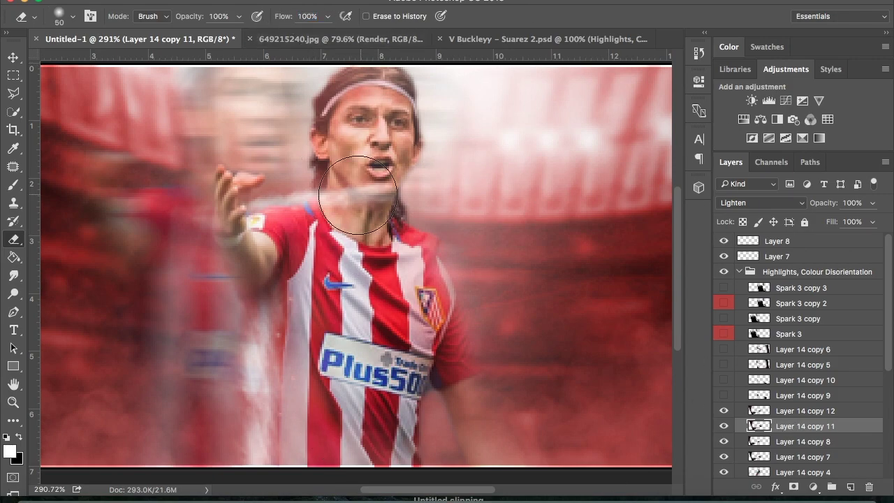
{"action": "key", "text": "alt+bracketright"}
{"action": "key", "text": "alt+bracketleft"}
{"action": "key", "text": "alt+bracketleft"}
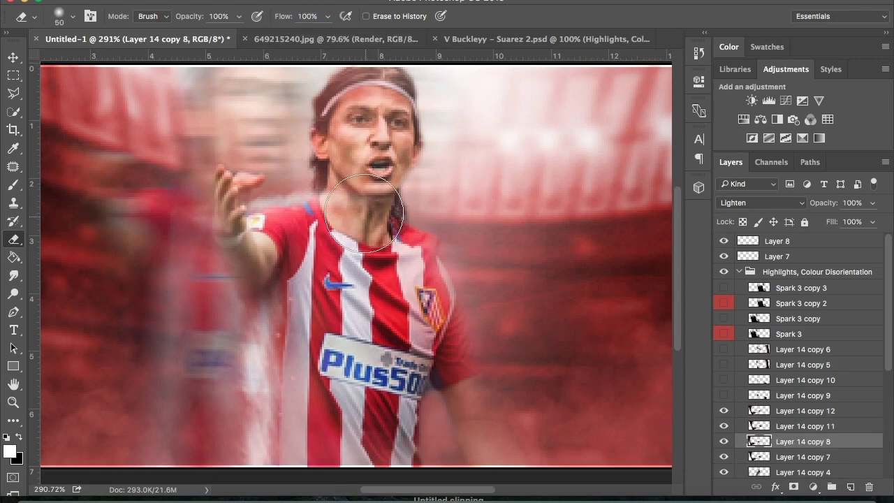
{"action": "key", "text": "alt+bracketleft"}
{"action": "key", "text": "alt+bracketright"}
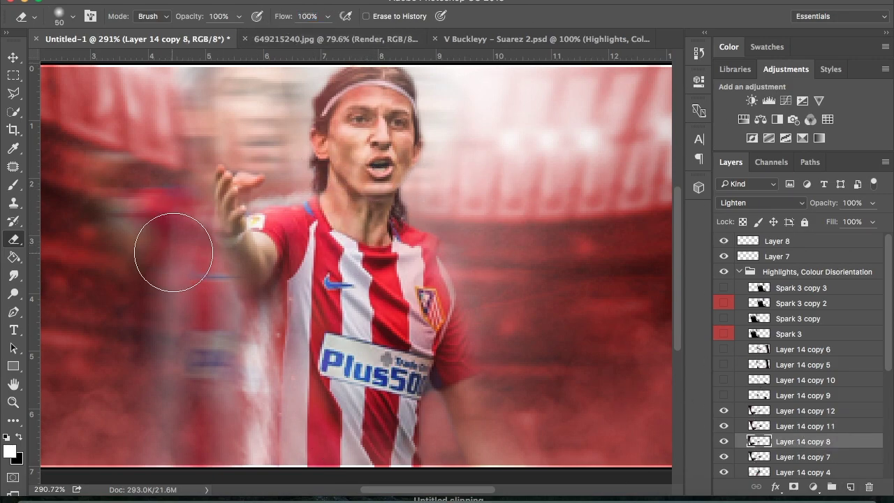
{"action": "left_click", "coordinate": [785, 428]}
{"action": "left_click", "coordinate": [749, 412]}
{"action": "left_click_drag", "start_coordinate": [724, 380], "coordinate": [724, 395]}
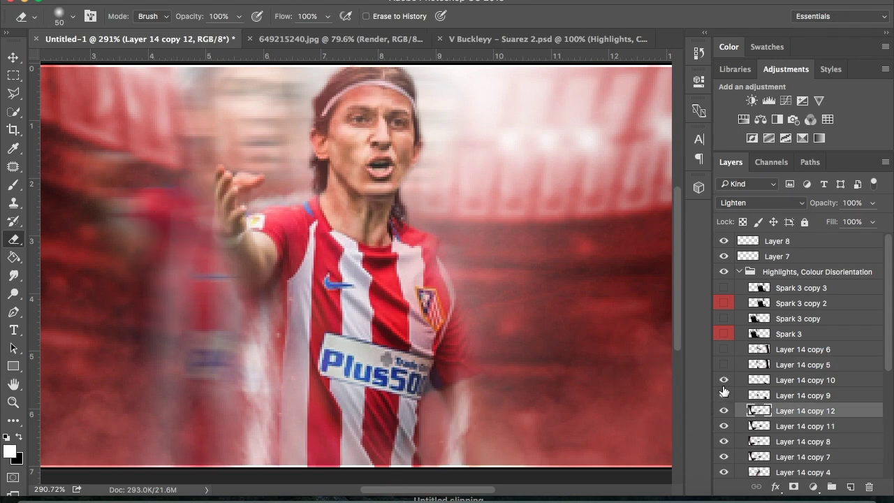
- Rotate streak copies 9 and 10 about 16 degrees
{"action": "key", "text": "z"}
{"action": "left_click_drag", "start_coordinate": [479, 329], "coordinate": [311, 389]}
{"action": "left_click", "coordinate": [311, 388]}
{"action": "key", "text": "v"}
{"action": "left_click", "coordinate": [803, 380]}
{"action": "left_click", "coordinate": [803, 395], "text": "shift"}
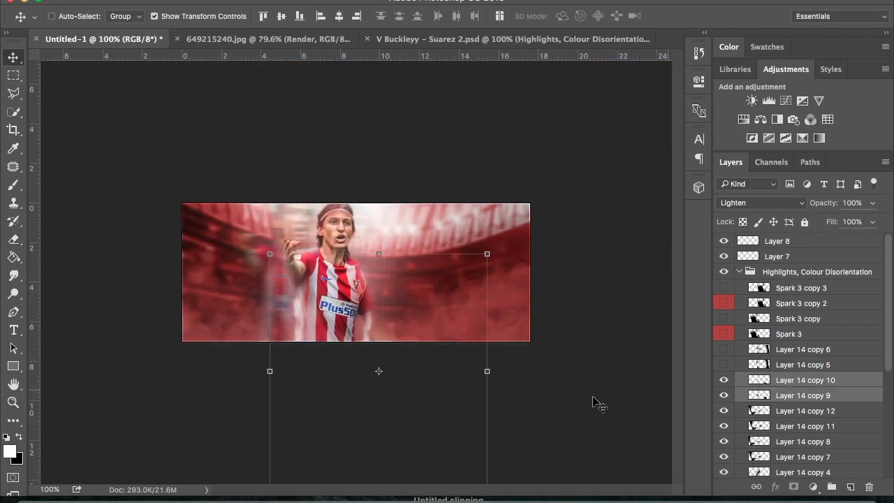
{"action": "left_click_drag", "start_coordinate": [507, 231], "coordinate": [469, 207]}
{"action": "key", "text": "Return"}
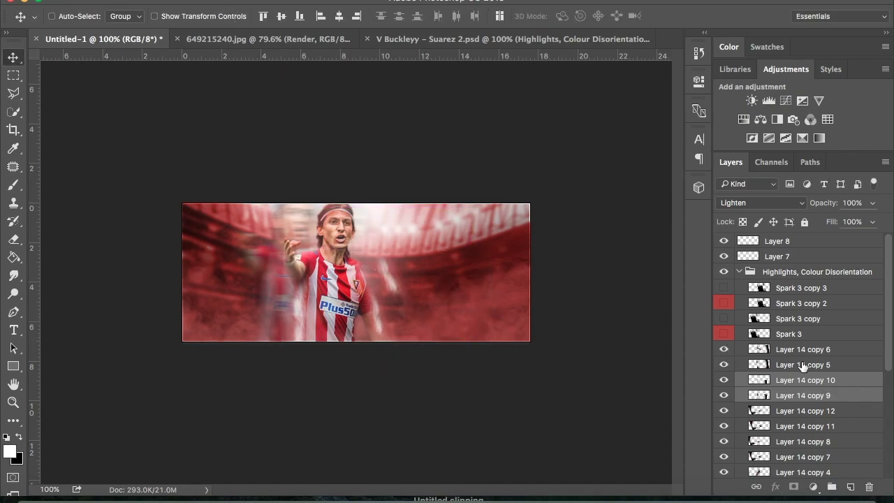
- Reposition streak copies 5 and 6, and move the four visible Spark 3 layers beside the player
{"action": "left_click", "coordinate": [802, 366]}
{"action": "left_click", "coordinate": [803, 349], "text": "shift"}
{"action": "left_click_drag", "start_coordinate": [469, 338], "coordinate": [488, 341]}
{"action": "left_click_drag", "start_coordinate": [726, 333], "coordinate": [723, 288]}
{"action": "left_click", "coordinate": [800, 288]}
{"action": "left_click", "coordinate": [799, 334], "text": "shift"}
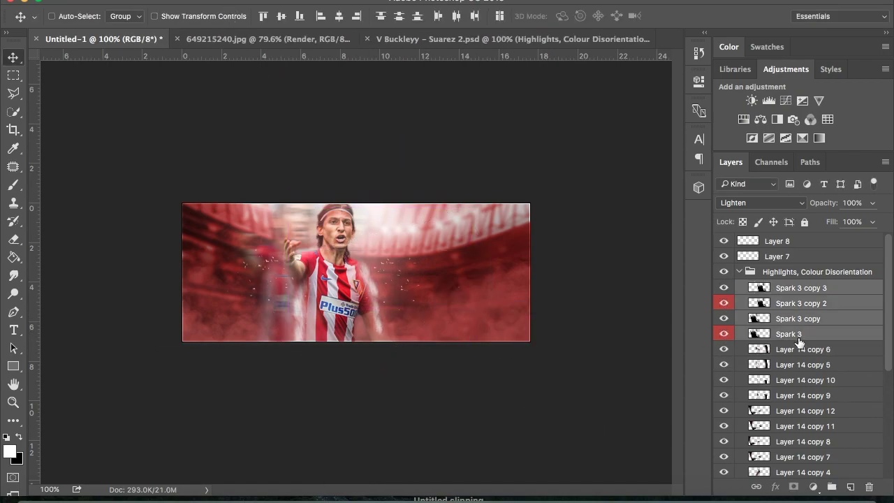
{"action": "left_click_drag", "start_coordinate": [423, 357], "coordinate": [391, 366]}
{"action": "key", "text": "alt+bracketleft"}
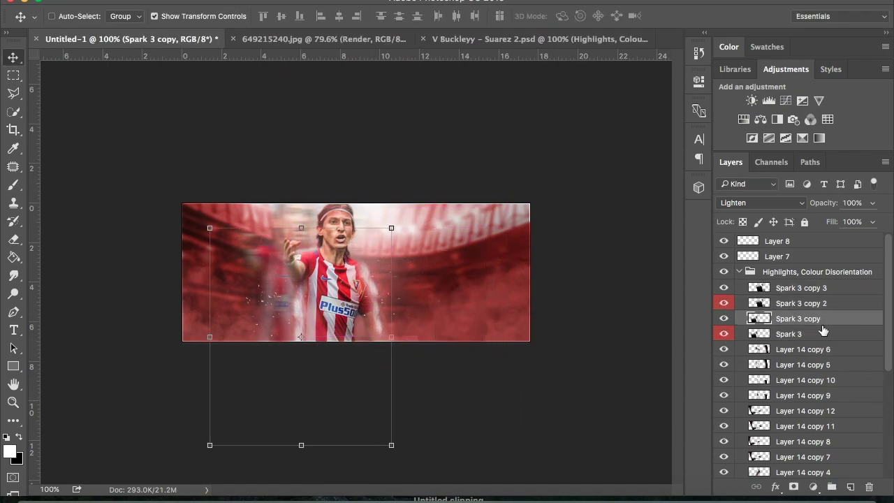
{"action": "left_click", "coordinate": [739, 271]}
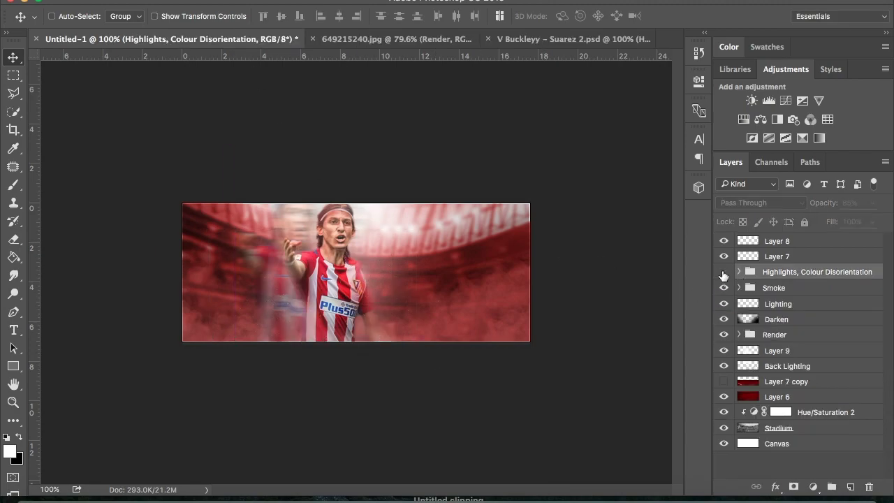
- Bring the Red CC grading group from the Suarez document into the banner
{"action": "left_click_drag", "start_coordinate": [802, 272], "coordinate": [631, 128]}
{"action": "scroll", "coordinate": [773, 370], "scroll_direction": "down", "scroll_amount": 2}
{"action": "scroll", "coordinate": [773, 370], "scroll_direction": "up", "scroll_amount": 2}
{"action": "left_click_drag", "start_coordinate": [775, 318], "coordinate": [742, 283]}
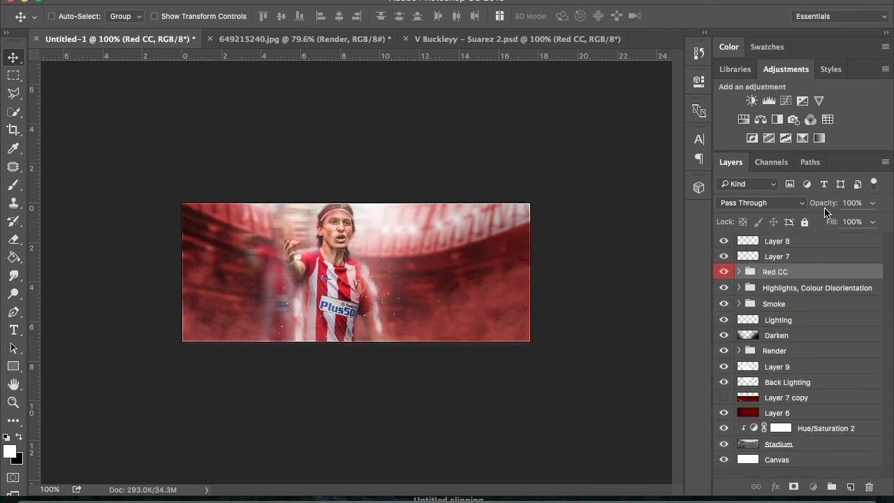
{"action": "left_click", "coordinate": [739, 272]}
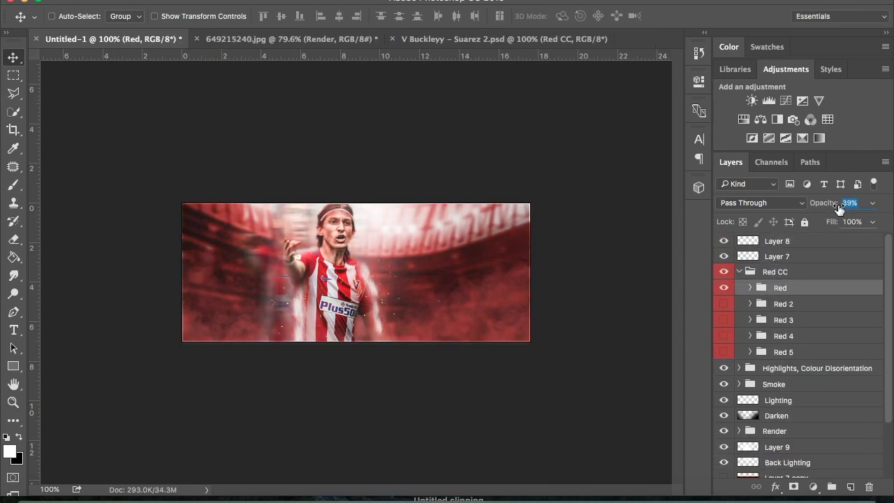
{"action": "left_click", "coordinate": [739, 271]}
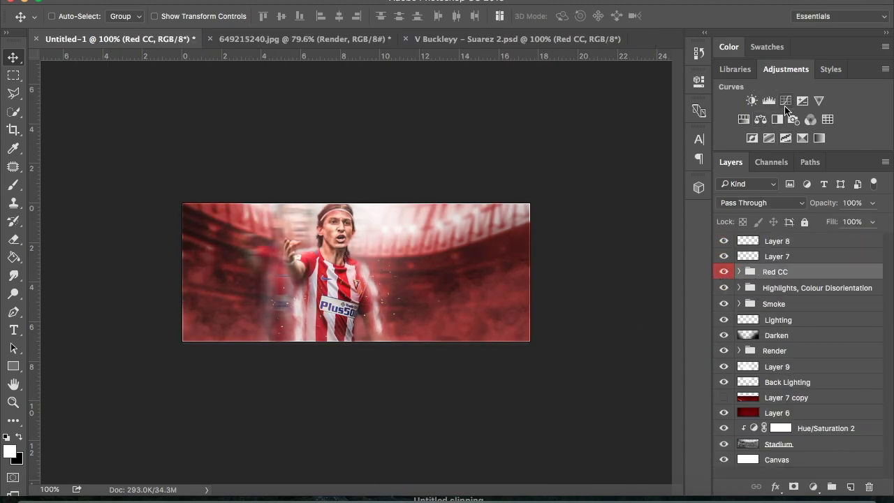
- Add a Hue/Saturation adjustment (Lightness +3) and a #ff0000 Photo Filter
{"action": "left_click", "coordinate": [759, 120]}
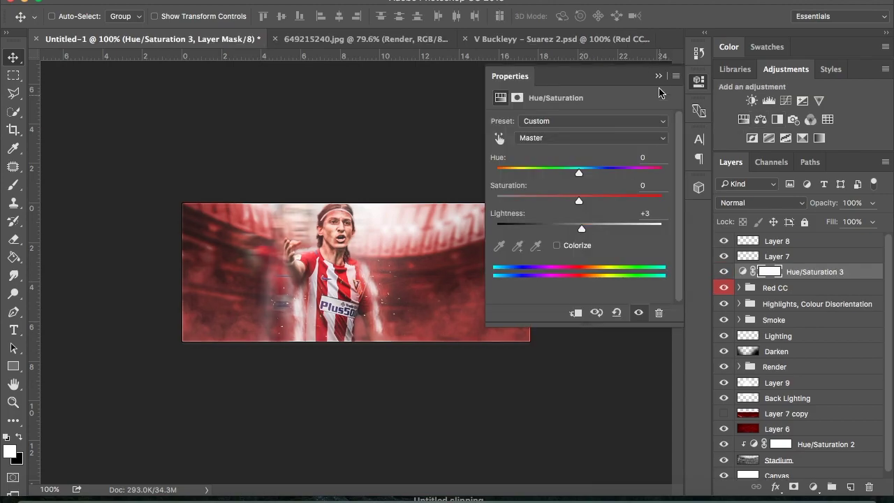
{"action": "left_click", "coordinate": [657, 76]}
{"action": "left_click", "coordinate": [793, 120]}
{"action": "left_click", "coordinate": [535, 146]}
{"action": "type", "text": "ff0000"}
{"action": "key", "text": "Return"}
{"action": "left_click", "coordinate": [666, 75]}
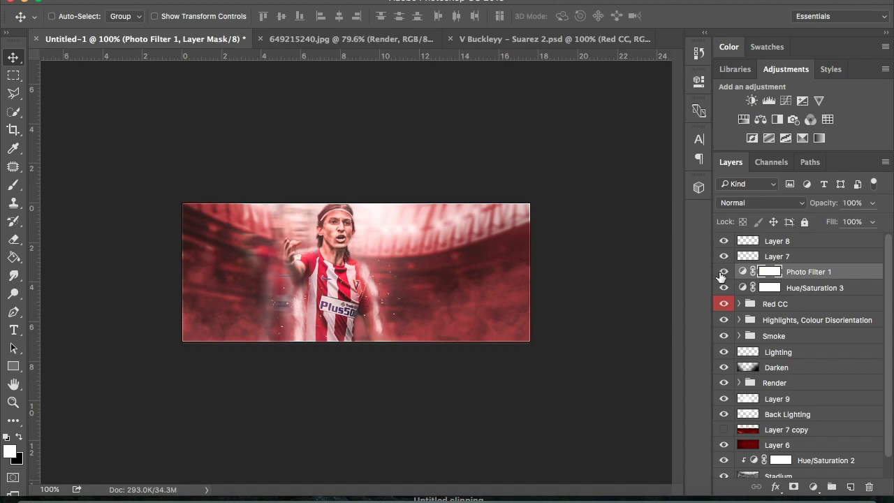
- Rename Layer 6 to Red Texture and search Google Images for 'grunge texture'
{"action": "left_click", "coordinate": [793, 293]}
{"action": "scroll", "coordinate": [793, 293], "scroll_direction": "down", "scroll_amount": 1}
{"action": "double_click", "coordinate": [775, 424]}
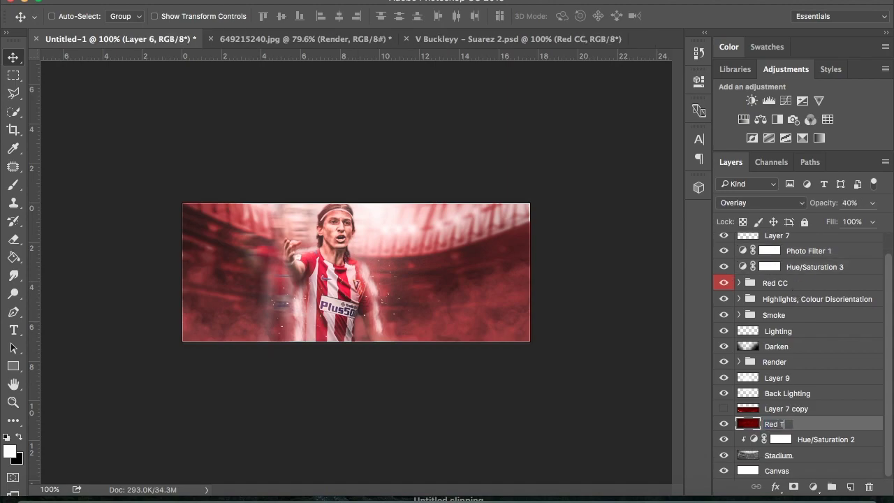
{"action": "type", "text": "exture"}
{"action": "key", "text": "Return"}
{"action": "type", "text": "grunge texture"}
{"action": "key", "text": "Return"}
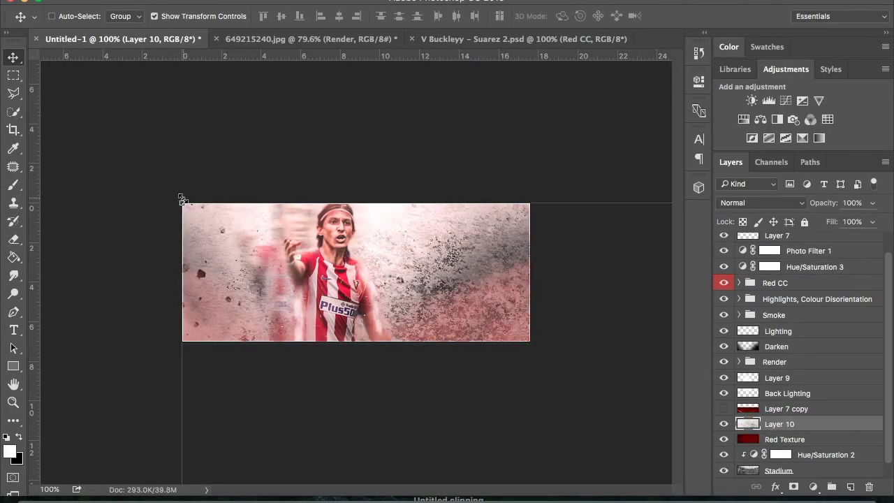
- Scale the grunge texture over the banner, set it to Overlay at 54% opacity, and tint it
{"action": "mouse_move", "coordinate": [182, 200]}
{"action": "left_mouse_down"}
{"action": "mouse_move", "coordinate": [191, 150]}
{"action": "mouse_move", "coordinate": [437, 349]}
{"action": "mouse_move", "coordinate": [502, 325]}
{"action": "mouse_move", "coordinate": [498, 416]}
{"action": "mouse_move", "coordinate": [539, 444]}
{"action": "left_mouse_up"}
{"action": "key", "text": "Return"}
{"action": "left_click", "coordinate": [761, 203]}
{"action": "left_click", "coordinate": [745, 349]}
{"action": "left_click_drag", "start_coordinate": [805, 202], "coordinate": [786, 203]}
{"action": "key", "text": "ctrl+u"}
{"action": "key", "text": "Return"}
{"action": "key", "text": "e"}
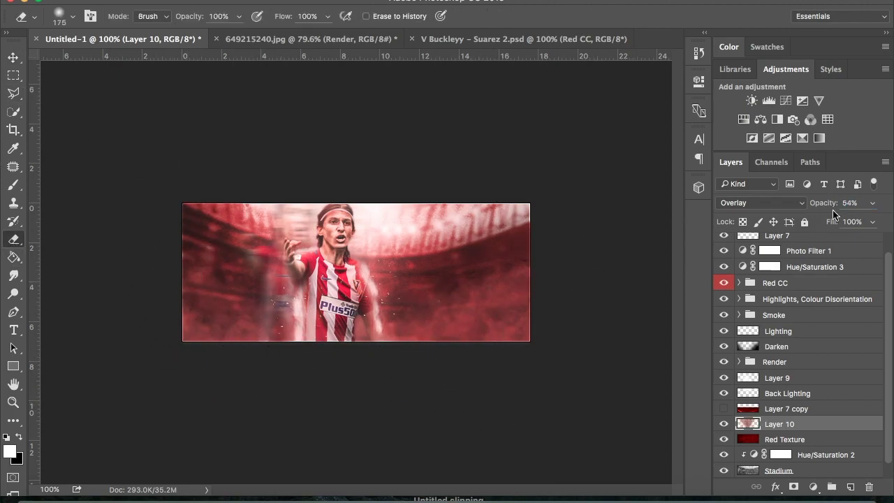
- Move Layer 10 below Red Texture and add an 'IDYLSTAR X' title in American Captain with 400 tracking
{"action": "left_click_drag", "start_coordinate": [724, 430], "coordinate": [784, 443]}
{"action": "key", "text": "v"}
{"action": "key", "text": "t"}
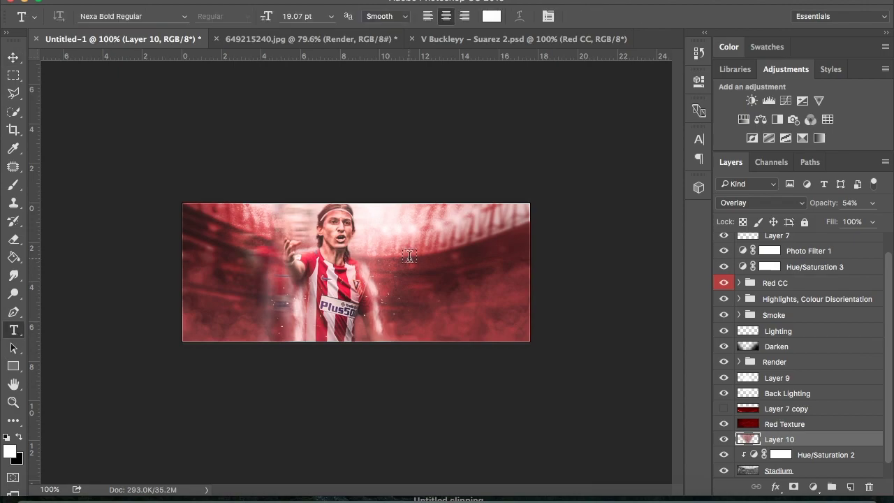
{"action": "left_click", "coordinate": [411, 255]}
{"action": "key", "text": "ctrl+a"}
{"action": "left_click", "coordinate": [184, 16]}
{"action": "left_click", "coordinate": [318, 131]}
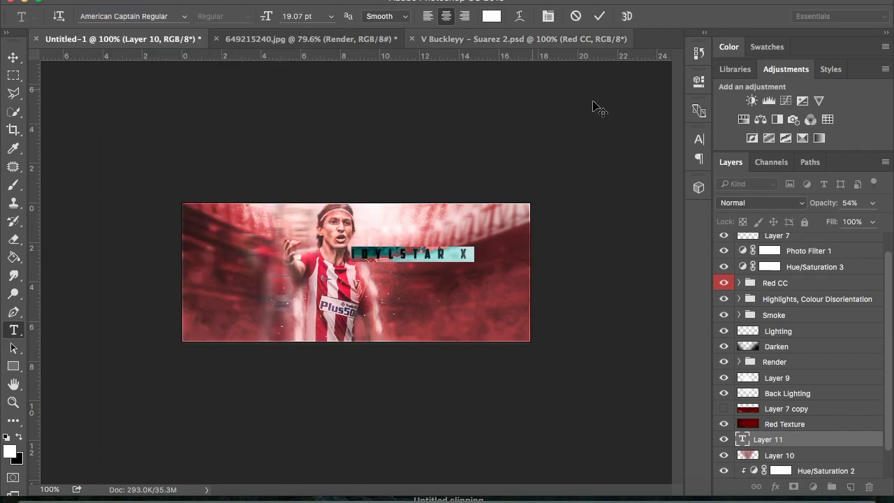
{"action": "key", "text": "ctrl+t"}
{"action": "left_click", "coordinate": [663, 132]}
{"action": "key", "text": "ctrl+Return"}
- Move the IDYLSTAR X title down and to the right, and give it a drop shadow
{"action": "key", "text": "v"}
{"action": "left_click_drag", "start_coordinate": [433, 381], "coordinate": [475, 431]}
{"action": "double_click", "coordinate": [822, 437]}
{"action": "left_click", "coordinate": [632, 366]}
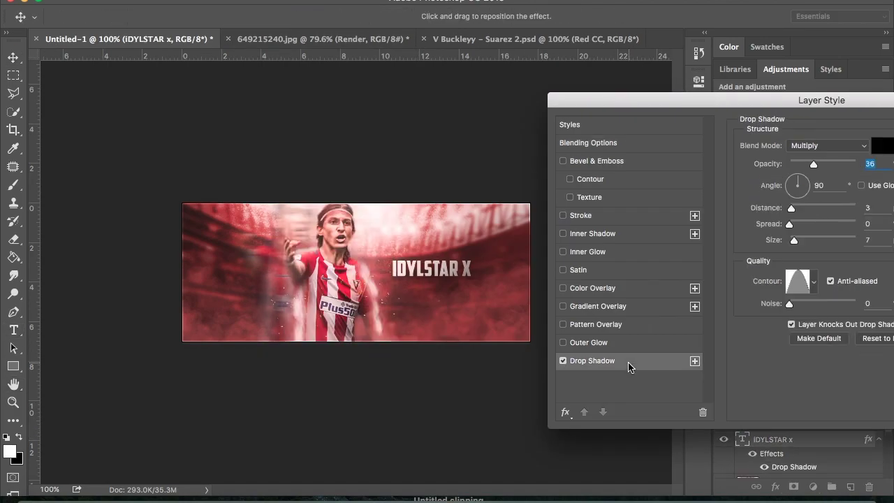
- Add a grey-to-white gradient overlay to the title
{"action": "left_click", "coordinate": [598, 307]}
{"action": "left_click", "coordinate": [831, 178]}
{"action": "double_click", "coordinate": [522, 299]}
{"action": "key", "text": "Escape"}
{"action": "key", "text": "Escape"}
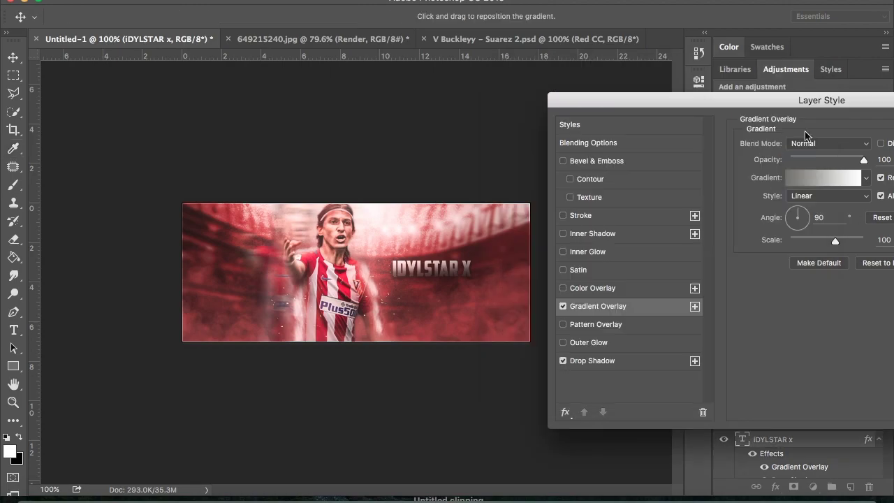
{"action": "left_click", "coordinate": [828, 179]}
{"action": "left_click", "coordinate": [776, 96]}
{"action": "left_click_drag", "start_coordinate": [766, 103], "coordinate": [606, 86]}
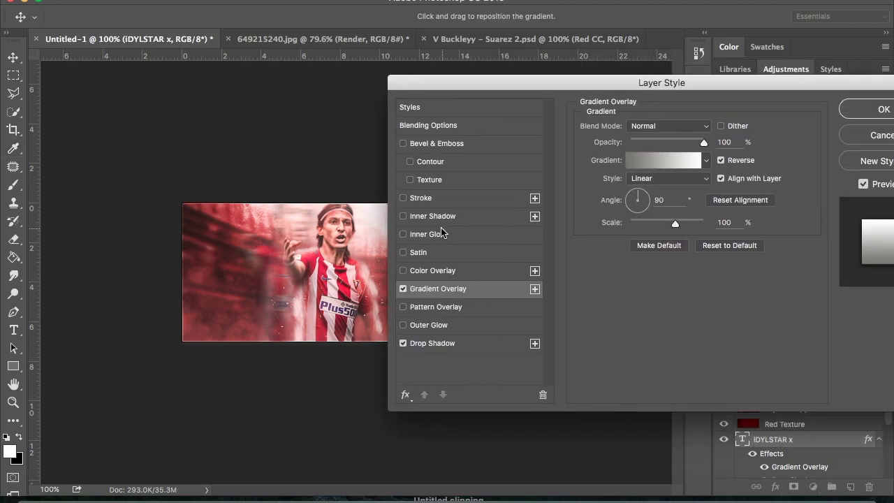
- Add an inner glow, apply the title's layer styles, and nudge the title slightly left
{"action": "left_click", "coordinate": [427, 233]}
{"action": "left_click", "coordinate": [869, 109]}
{"action": "scroll", "coordinate": [800, 419], "scroll_direction": "up", "scroll_amount": 5}
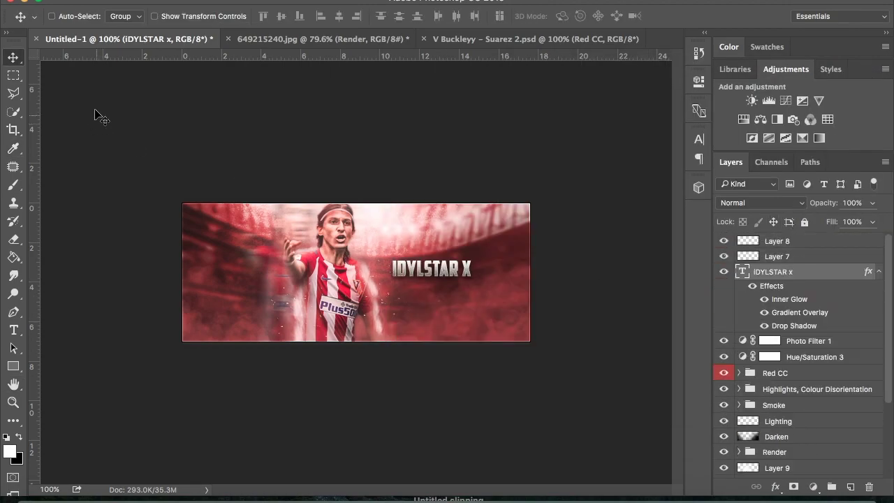
{"action": "left_click_drag", "start_coordinate": [498, 341], "coordinate": [488, 343]}
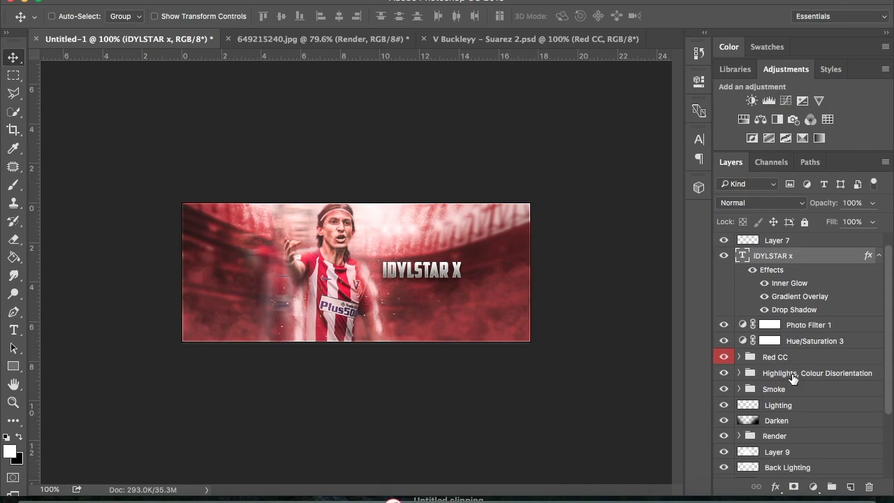
- Select the Smoke group and drag the smoke to a new spot on the banner
{"action": "scroll", "coordinate": [783, 381], "scroll_direction": "down", "scroll_amount": 2}
{"action": "left_click", "coordinate": [773, 373]}
{"action": "left_click_drag", "start_coordinate": [473, 389], "coordinate": [590, 416]}
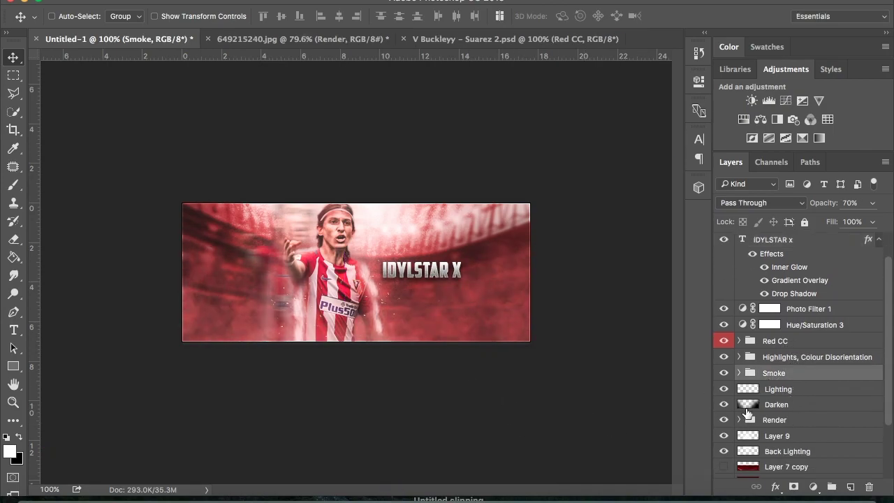
{"action": "scroll", "coordinate": [788, 419], "scroll_direction": "up", "scroll_amount": 2}
{"action": "scroll", "coordinate": [787, 433], "scroll_direction": "down", "scroll_amount": 5}
- Select Layer 10, then expand the Render group and its Highlights subgroup to inspect them
{"action": "left_click", "coordinate": [782, 457]}
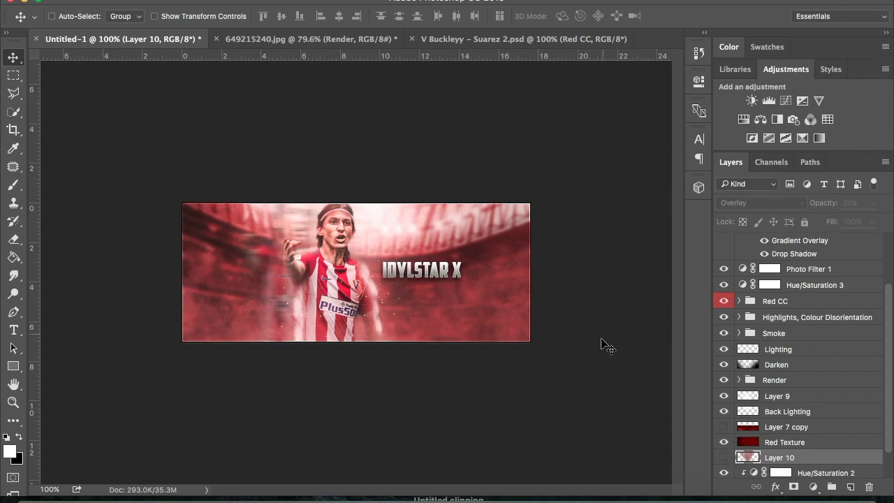
{"action": "scroll", "coordinate": [740, 391], "scroll_direction": "up", "scroll_amount": 1}
{"action": "left_click", "coordinate": [739, 403]}
{"action": "scroll", "coordinate": [740, 398], "scroll_direction": "down", "scroll_amount": 2}
{"action": "left_click", "coordinate": [803, 442]}
{"action": "left_click", "coordinate": [773, 357]}
{"action": "left_click", "coordinate": [749, 357]}
- Check Layers 3 and 1 in Highlights, collapse the groups, and select the IDYLSTAR x layer
{"action": "left_click", "coordinate": [800, 404]}
{"action": "left_click", "coordinate": [800, 435]}
{"action": "left_click", "coordinate": [750, 357]}
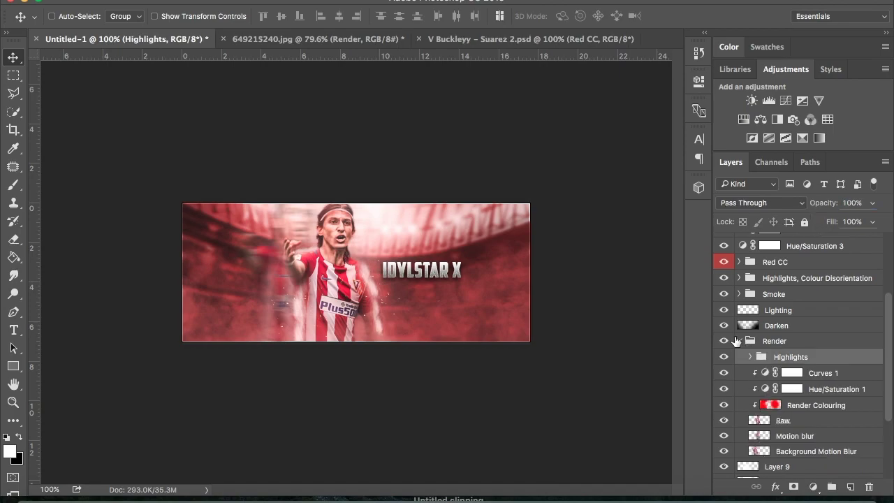
{"action": "left_click", "coordinate": [739, 341]}
{"action": "key", "text": "t"}
{"action": "scroll", "coordinate": [804, 278], "scroll_direction": "up", "scroll_amount": 2}
{"action": "left_click", "coordinate": [803, 278]}
{"action": "left_click", "coordinate": [878, 272]}
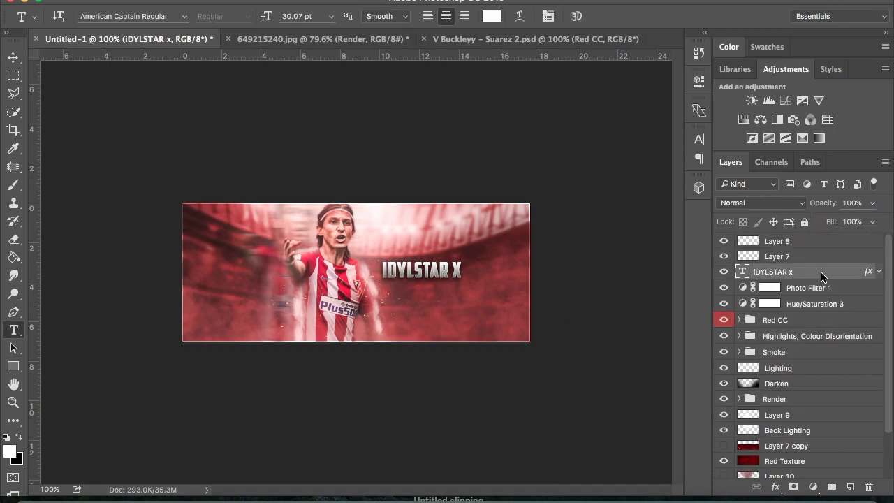
- Change the title's gradient overlay to a sampled banner red and a dark red
{"action": "double_click", "coordinate": [821, 272]}
{"action": "left_click", "coordinate": [598, 289]}
{"action": "left_click", "coordinate": [768, 161]}
{"action": "double_click", "coordinate": [796, 242]}
{"action": "left_click", "coordinate": [524, 301]}
{"action": "key", "text": "Return"}
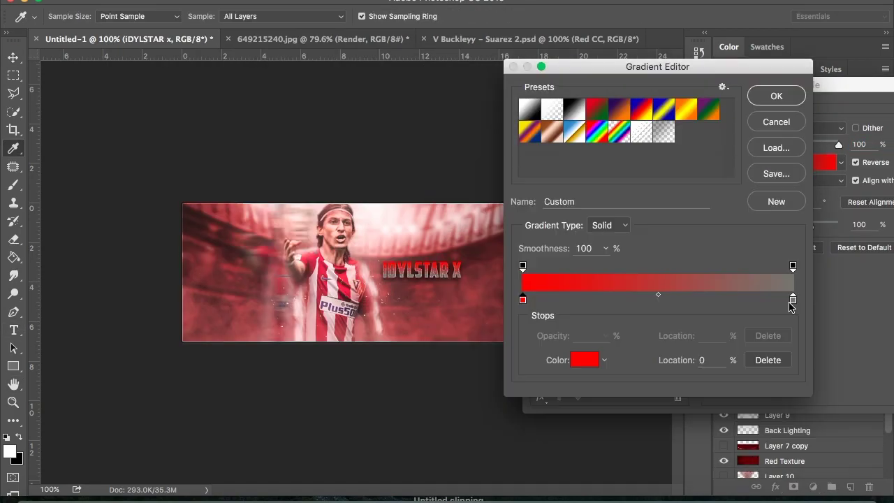
{"action": "double_click", "coordinate": [794, 301]}
{"action": "left_click", "coordinate": [626, 293]}
{"action": "left_click", "coordinate": [747, 201]}
{"action": "left_click", "coordinate": [775, 96]}
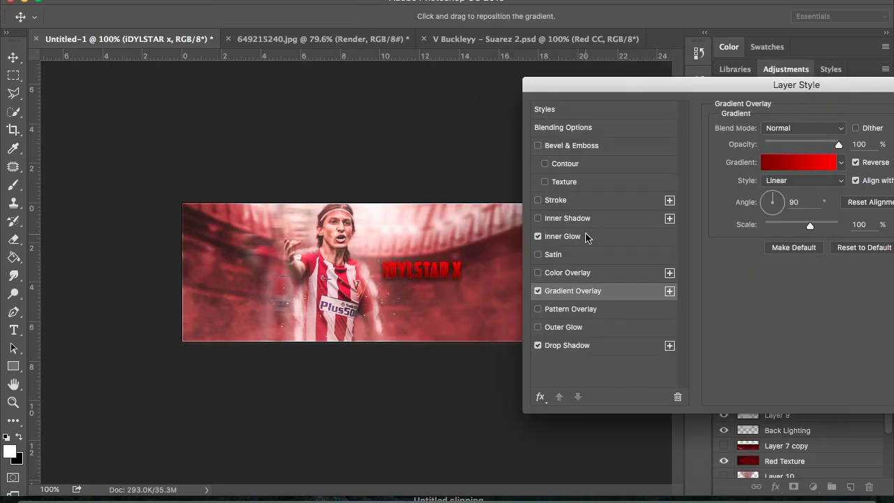
- Update the inner glow colour, apply the styles, and stamp visible layers into a new layer
{"action": "left_click", "coordinate": [584, 238]}
{"action": "left_click", "coordinate": [729, 180]}
{"action": "left_click", "coordinate": [760, 200]}
{"action": "key", "text": "Return"}
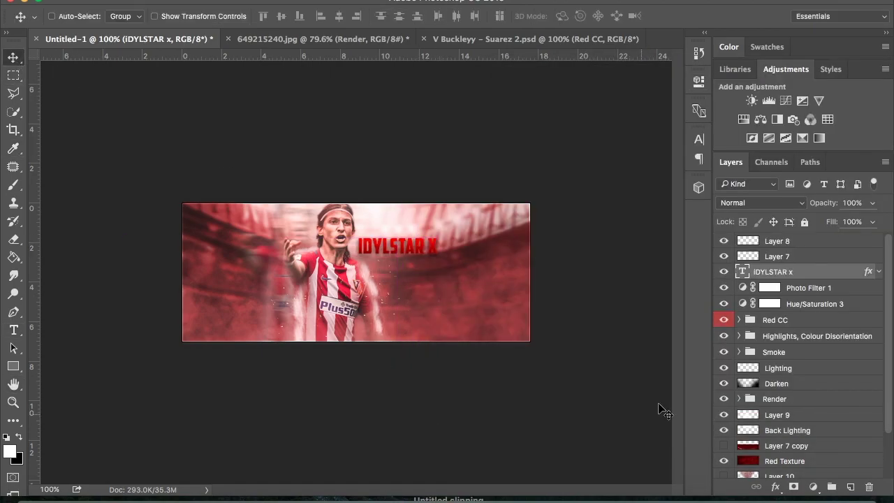
{"action": "key", "text": "ctrl+alt+shift+e"}
- Camera Raw grade: Exposure +0.50, Contrast +19, Highlights -45, Shadows -81, Whites +8, Blacks -27, plus clarity
{"action": "left_click", "coordinate": [224, 188]}
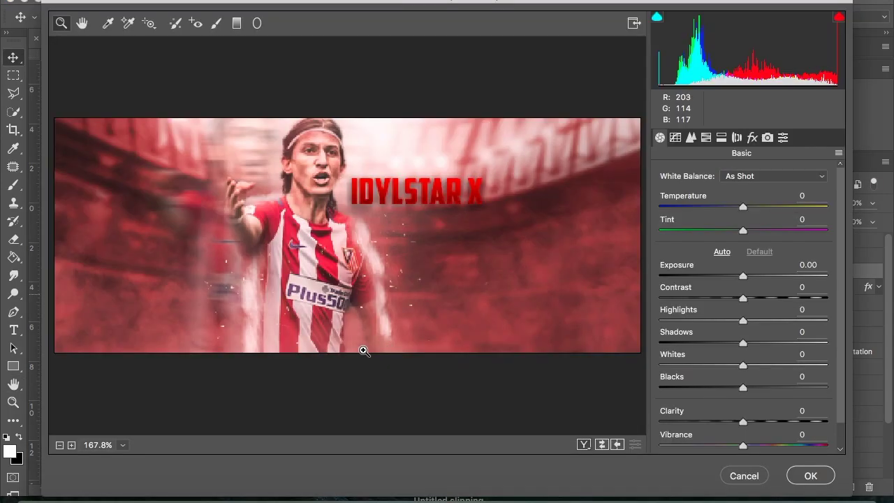
{"action": "left_click", "coordinate": [364, 350], "text": "alt"}
{"action": "mouse_move", "coordinate": [743, 275]}
{"action": "left_mouse_down"}
{"action": "mouse_move", "coordinate": [759, 299]}
{"action": "mouse_move", "coordinate": [705, 320]}
{"action": "left_mouse_up"}
{"action": "left_click_drag", "start_coordinate": [743, 343], "coordinate": [681, 343]}
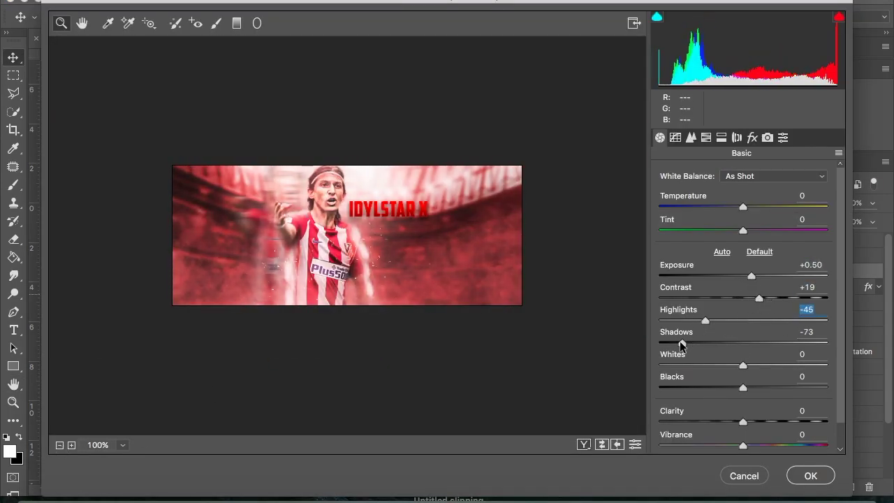
{"action": "left_click_drag", "start_coordinate": [743, 365], "coordinate": [713, 388]}
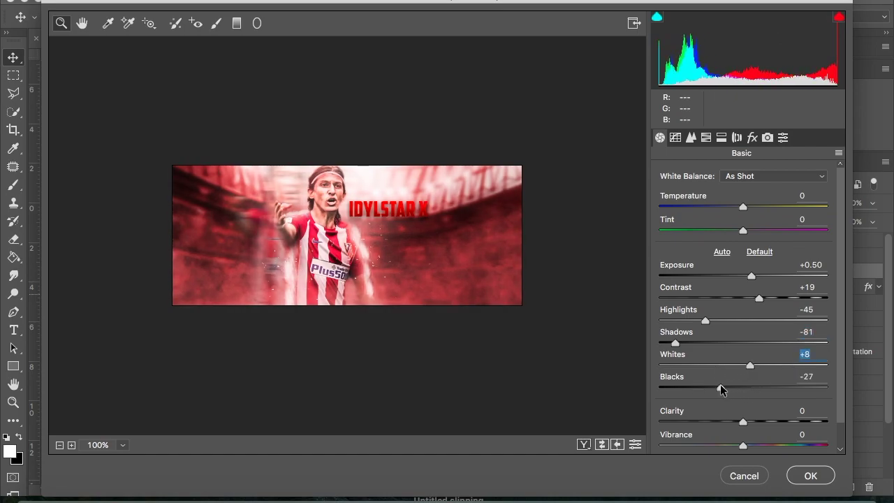
{"action": "left_click_drag", "start_coordinate": [743, 422], "coordinate": [754, 421]}
{"action": "key", "text": "Return"}
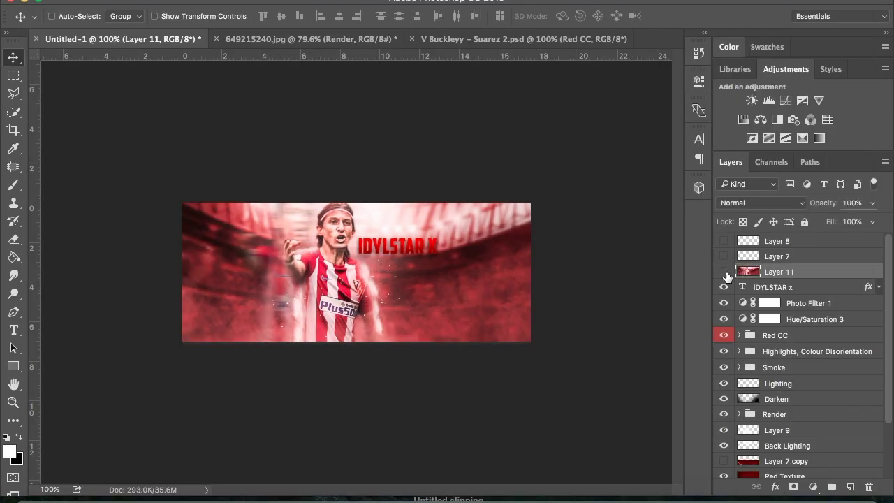
- Try a Hue/Saturation adjustment clipped to Smoke, delete it, and hide Layer 11
{"action": "left_click", "coordinate": [739, 369]}
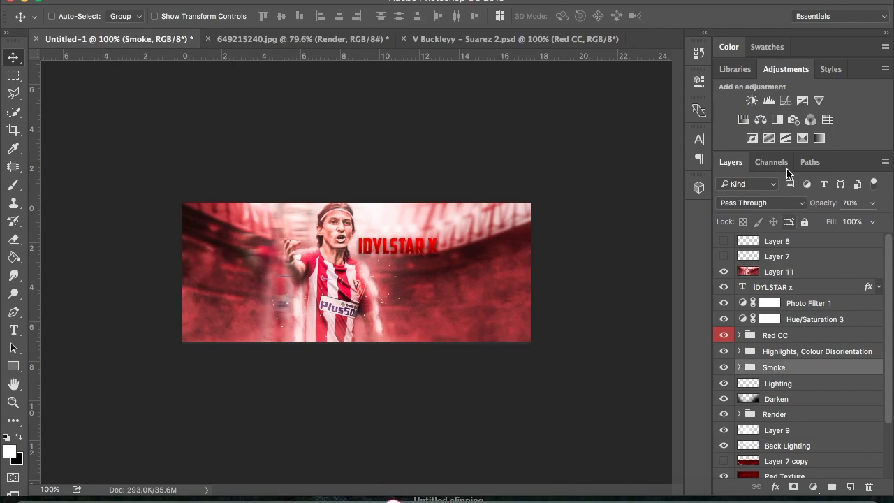
{"action": "left_click", "coordinate": [743, 118]}
{"action": "left_click", "coordinate": [657, 77]}
{"action": "left_click", "coordinate": [803, 372], "text": "alt"}
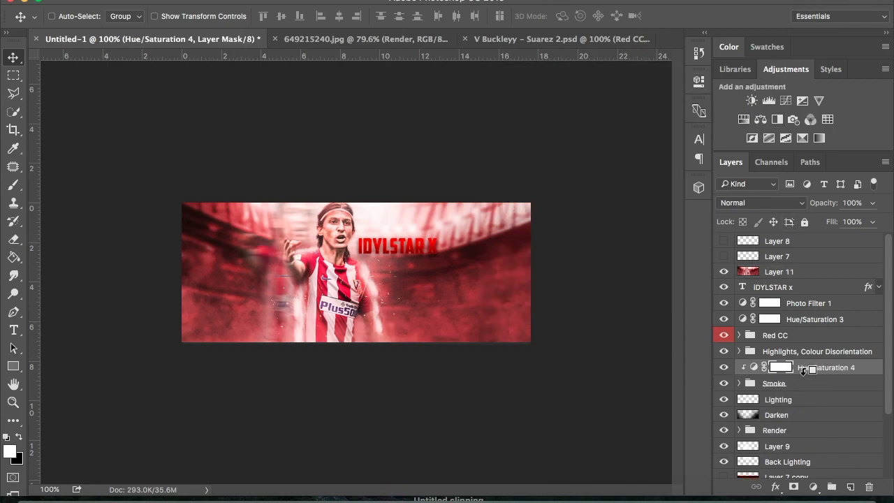
{"action": "key", "text": "Delete"}
{"action": "left_click", "coordinate": [724, 271]}
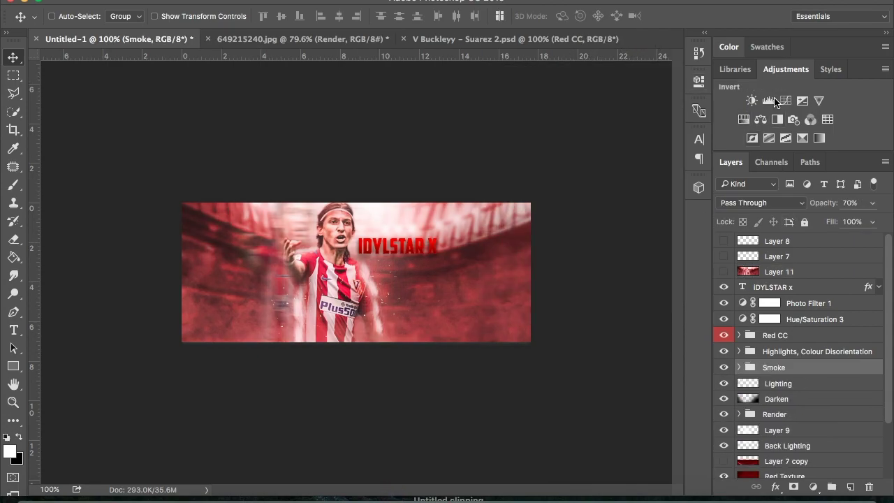
- Add a red colorized Hue/Saturation 4 clipped to Smoke, compare, then switch it off
{"action": "left_click", "coordinate": [743, 120]}
{"action": "left_click", "coordinate": [572, 247]}
{"action": "mouse_move", "coordinate": [612, 200]}
{"action": "left_mouse_down"}
{"action": "mouse_move", "coordinate": [624, 200]}
{"action": "mouse_move", "coordinate": [602, 200]}
{"action": "left_mouse_up"}
{"action": "left_click", "coordinate": [658, 76]}
{"action": "left_click", "coordinate": [766, 377], "text": "alt"}
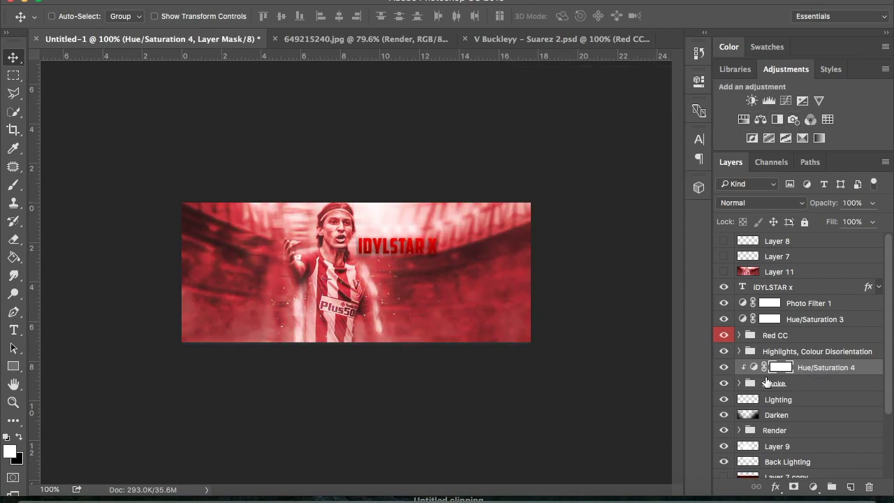
{"action": "left_click", "coordinate": [723, 383]}
{"action": "left_click", "coordinate": [723, 367]}
- Show Layer 11, paint soft white light on the left with a 500 brush on Layer 12, and add Layer 13
{"action": "left_click", "coordinate": [723, 272]}
{"action": "left_click", "coordinate": [723, 272]}
{"action": "key", "text": "ctrl+shift+alt+n"}
{"action": "left_click", "coordinate": [13, 185]}
{"action": "key", "text": "bracketright"}
{"action": "key", "text": "bracketright"}
{"action": "key", "text": "bracketright"}
{"action": "left_click", "coordinate": [231, 160]}
{"action": "left_click", "coordinate": [723, 272]}
{"action": "key", "text": "ctrl+shift+alt+n"}
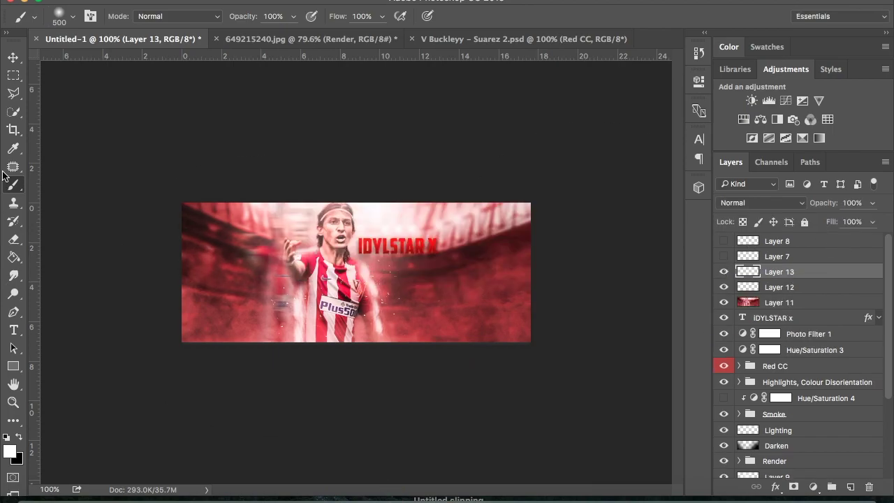
- Paint grey on Layer 13, lower its opacity to 70%, and move Layer 12 above it
{"action": "left_click", "coordinate": [180, 312]}
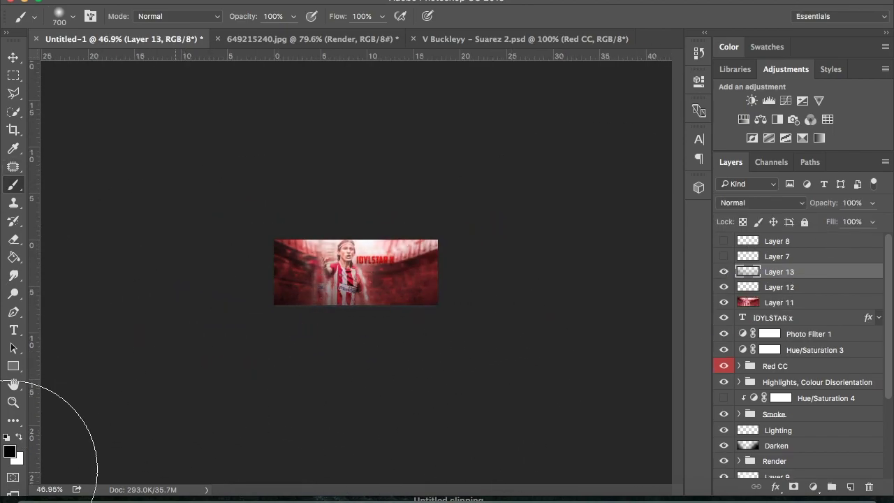
{"action": "key", "text": "z"}
{"action": "key", "text": "7"}
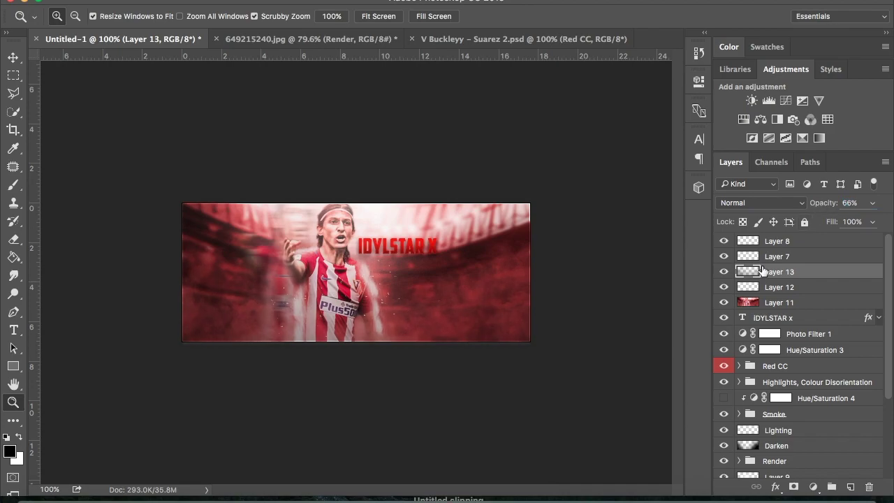
{"action": "left_click_drag", "start_coordinate": [775, 287], "coordinate": [807, 276]}
{"action": "scroll", "coordinate": [728, 312], "scroll_direction": "down", "scroll_amount": 5}
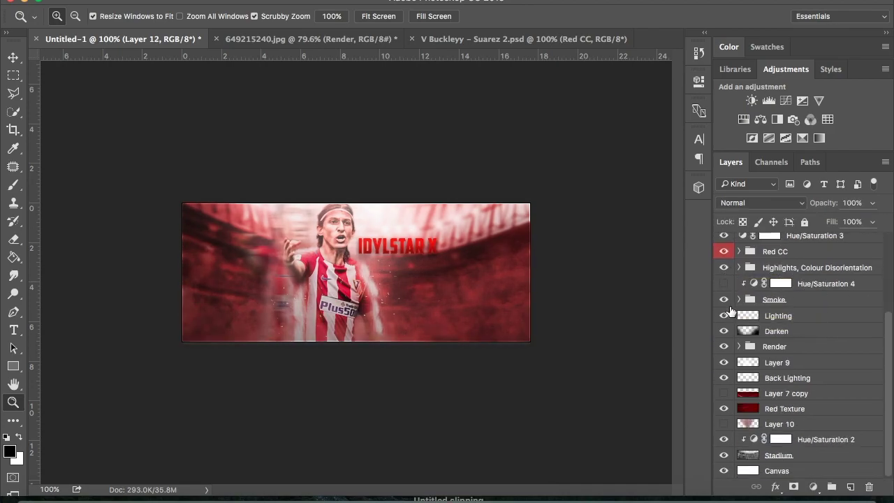
- Hide the title and top layers, stamp a merged Layer 14, and apply Apply Image to it
{"action": "key", "text": "v"}
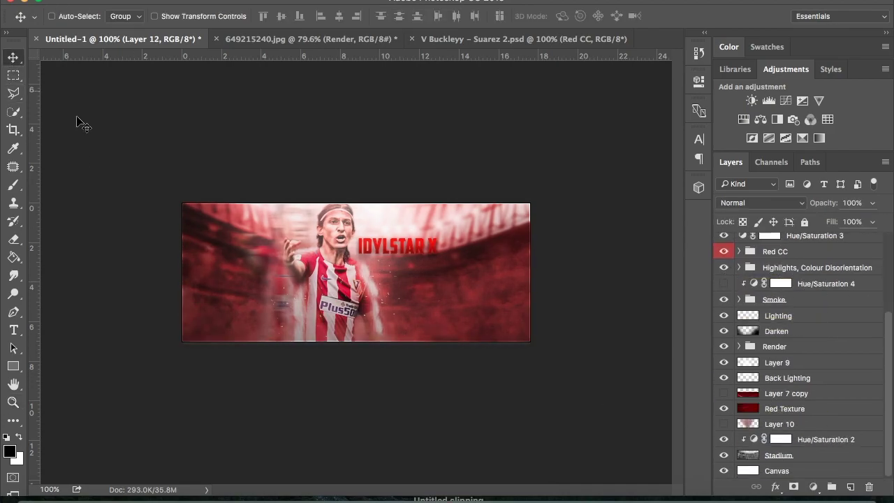
{"action": "left_click", "coordinate": [768, 272]}
{"action": "left_click", "coordinate": [723, 271]}
{"action": "key", "text": "ctrl+shift+alt+e"}
{"action": "left_click", "coordinate": [207, 191]}
{"action": "left_click", "coordinate": [563, 160]}
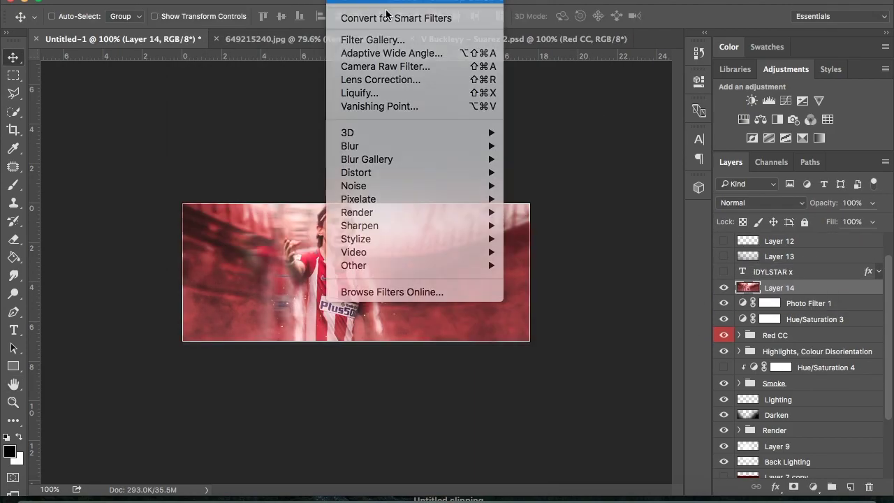
- Reorder the layer stack, then select and delete the hidden Layer 7
{"action": "left_click_drag", "start_coordinate": [724, 241], "coordinate": [723, 272]}
{"action": "scroll", "coordinate": [728, 264], "scroll_direction": "up", "scroll_amount": 1}
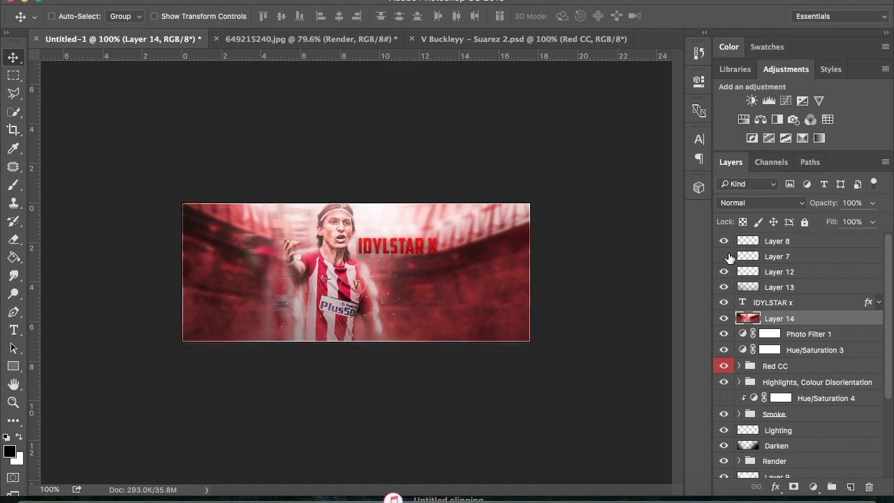
{"action": "left_click", "coordinate": [777, 258]}
{"action": "key", "text": "Delete"}
- Change the title's gradient overlay to silver: white left stop, grey right stop, white middle stop
{"action": "double_click", "coordinate": [819, 291]}
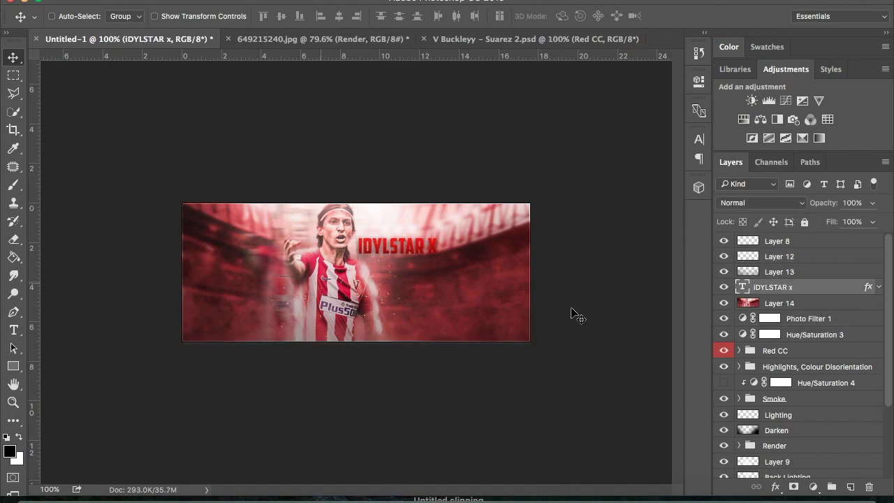
{"action": "left_click_drag", "start_coordinate": [447, 84], "coordinate": [698, 62]}
{"action": "left_click", "coordinate": [472, 266]}
{"action": "left_click", "coordinate": [658, 121]}
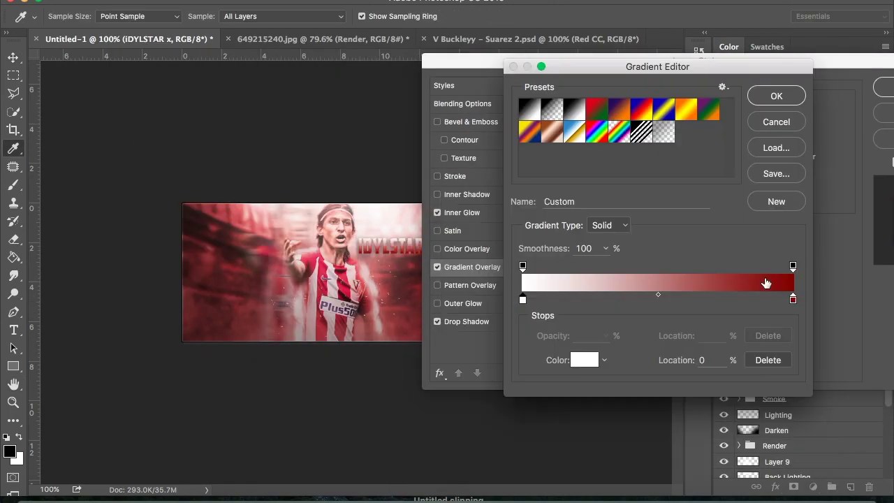
{"action": "left_click", "coordinate": [792, 299]}
{"action": "left_click", "coordinate": [584, 360]}
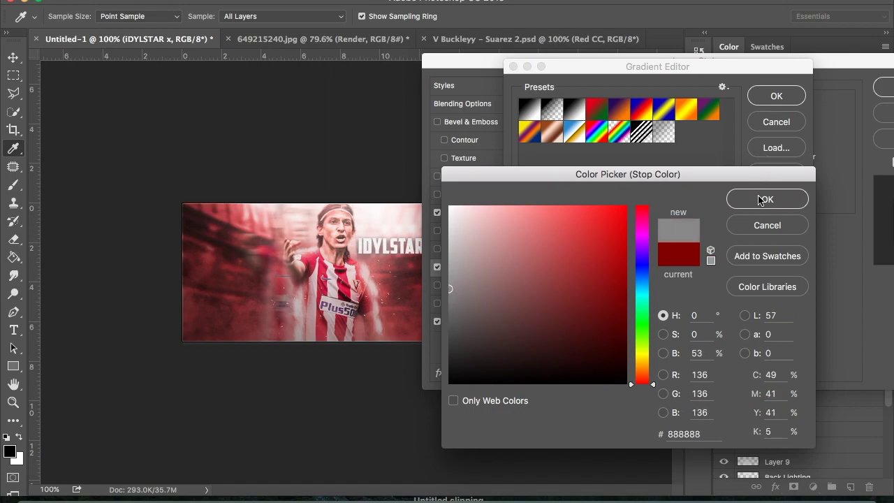
{"action": "left_click", "coordinate": [759, 201]}
{"action": "left_click", "coordinate": [636, 299]}
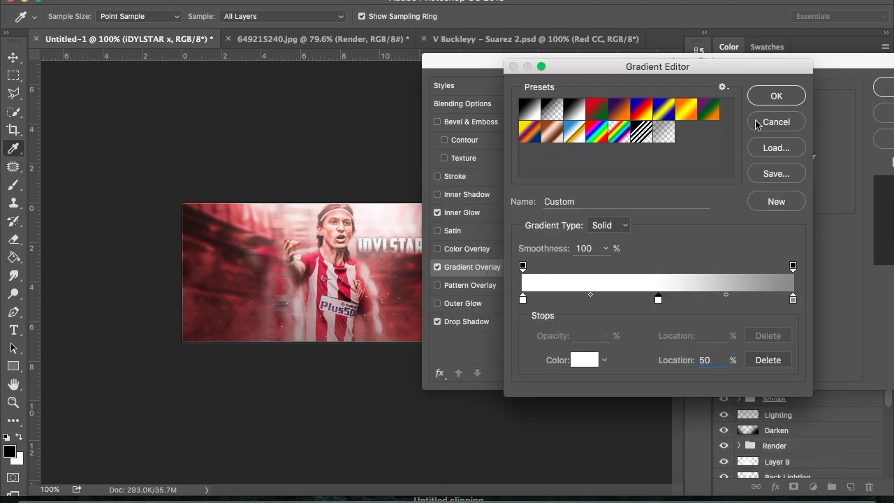
{"action": "left_click", "coordinate": [775, 96]}
- Set the inner glow colour, apply the styles, and duplicate the title offset down-right
{"action": "left_click", "coordinate": [461, 212]}
{"action": "left_click", "coordinate": [645, 153]}
{"action": "left_click", "coordinate": [740, 200]}
{"action": "left_click", "coordinate": [884, 87]}
{"action": "key", "text": "v"}
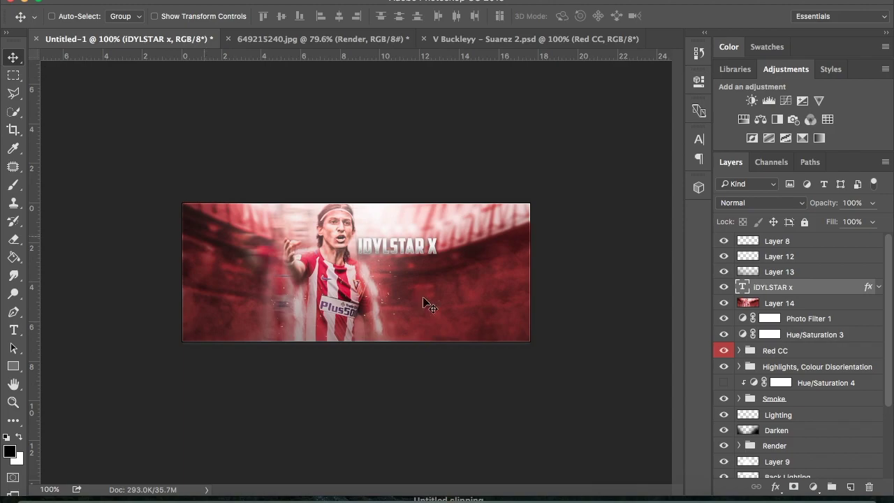
{"action": "left_click_drag", "start_coordinate": [398, 246], "coordinate": [425, 269]}
{"action": "key", "text": "ctrl+j"}
- Replace the copy's text with 'VFL MK DONS' and place it below IDYLSTAR X
{"action": "double_click", "coordinate": [741, 287]}
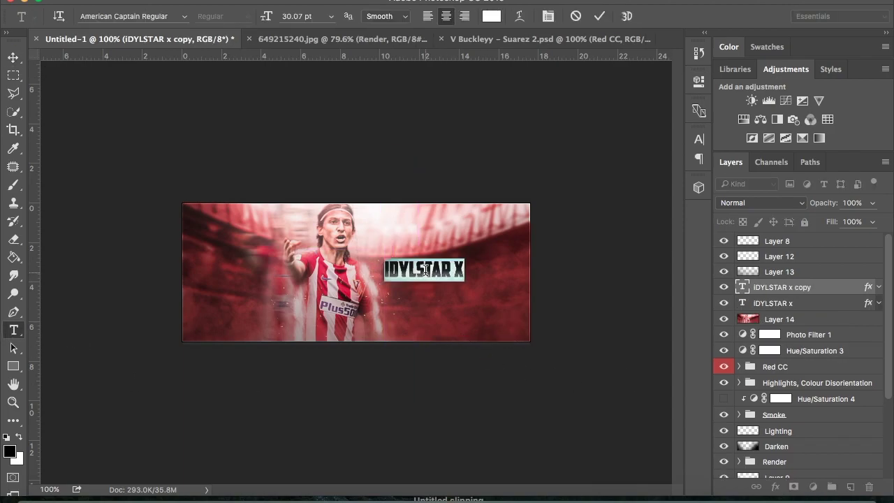
{"action": "key", "text": "ctrl+Return"}
{"action": "key", "text": "v"}
{"action": "left_click_drag", "start_coordinate": [424, 271], "coordinate": [429, 290]}
{"action": "key", "text": "t"}
- Set the subtitle to DIN Pro Condensed Light at about 20 pt
{"action": "double_click", "coordinate": [741, 287]}
{"action": "left_click", "coordinate": [183, 16]}
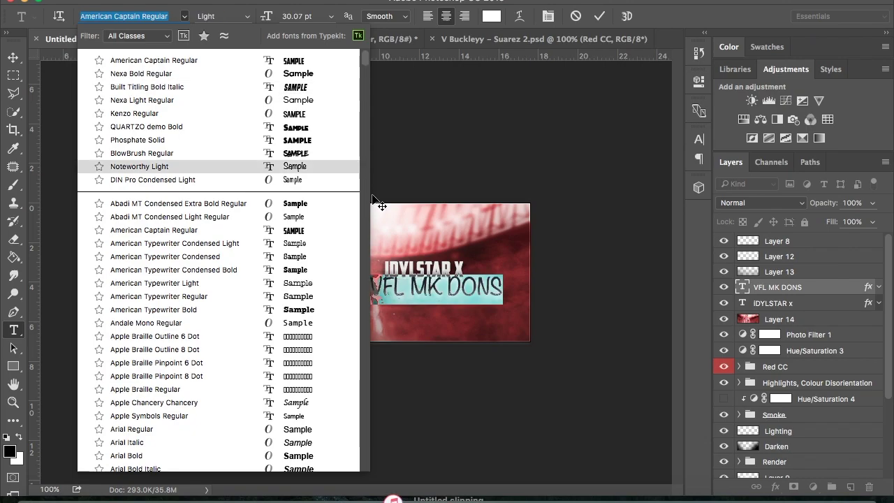
{"action": "left_click", "coordinate": [292, 180]}
{"action": "left_click_drag", "start_coordinate": [264, 17], "coordinate": [257, 21]}
{"action": "key", "text": "ctrl+Return"}
{"action": "key", "text": "v"}
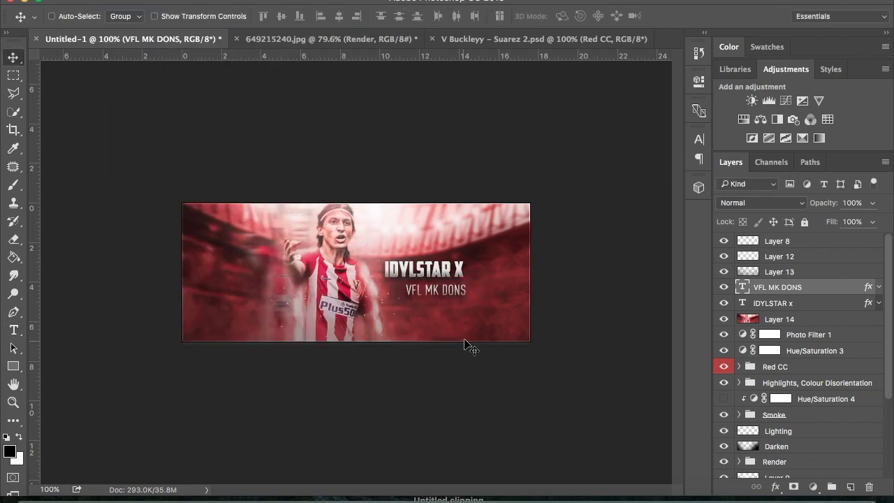
- Start opening another file from the banner document and browse into the Documents VFL folder
{"action": "left_click", "coordinate": [374, 43]}
{"action": "left_click", "coordinate": [105, 39]}
{"action": "left_click", "coordinate": [230, 0]}
{"action": "left_click", "coordinate": [259, 6]}
{"action": "left_click", "coordinate": [254, 134]}
{"action": "left_click", "coordinate": [433, 85]}
{"action": "scroll", "coordinate": [609, 158], "scroll_direction": "down", "scroll_amount": 5}
{"action": "scroll", "coordinate": [609, 158], "scroll_direction": "down", "scroll_amount": 3}
{"action": "scroll", "coordinate": [608, 161], "scroll_direction": "up", "scroll_amount": 5}
{"action": "scroll", "coordinate": [610, 175], "scroll_direction": "down", "scroll_amount": 5}
{"action": "scroll", "coordinate": [611, 195], "scroll_direction": "down", "scroll_amount": 10}
- Open the Season 28 Golden Ball template and bring its Background Textures group into the banner, lower in the stack
{"action": "left_click", "coordinate": [612, 204]}
{"action": "scroll", "coordinate": [580, 175], "scroll_direction": "up", "scroll_amount": 2}
{"action": "left_click", "coordinate": [614, 149]}
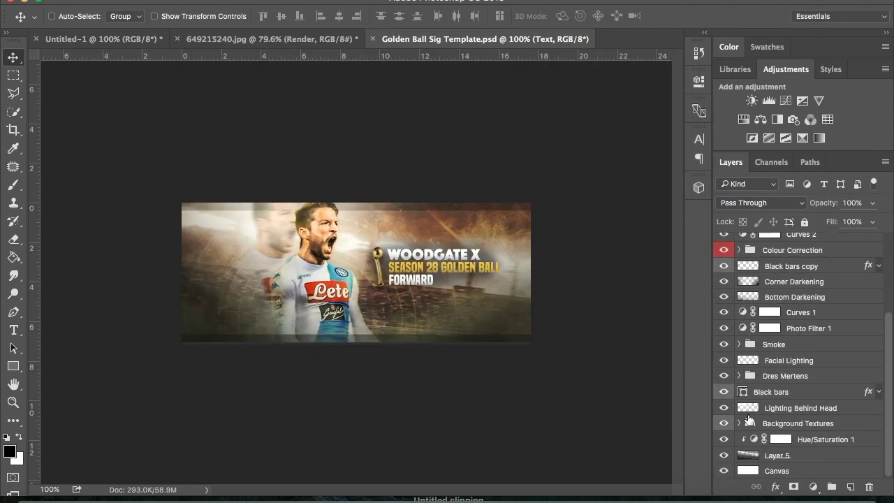
{"action": "left_click_drag", "start_coordinate": [447, 293], "coordinate": [439, 307]}
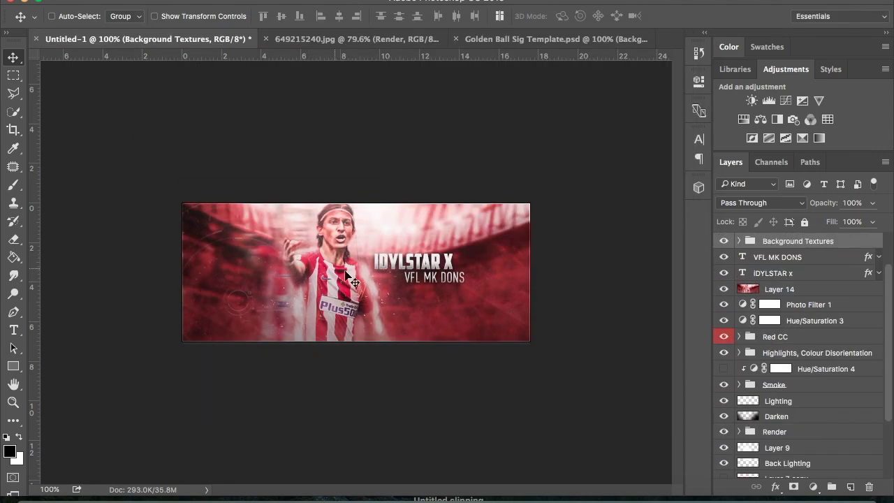
{"action": "left_click_drag", "start_coordinate": [797, 241], "coordinate": [759, 326]}
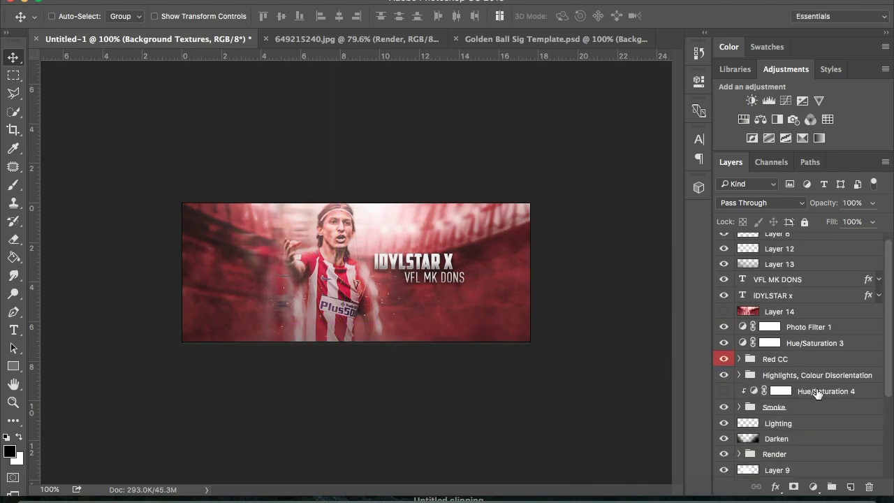
- Hide Layers 12, 13 and both titles, then Apply Image to refresh Layer 14 with the merged artwork
{"action": "left_click", "coordinate": [778, 319]}
{"action": "left_click", "coordinate": [220, 299]}
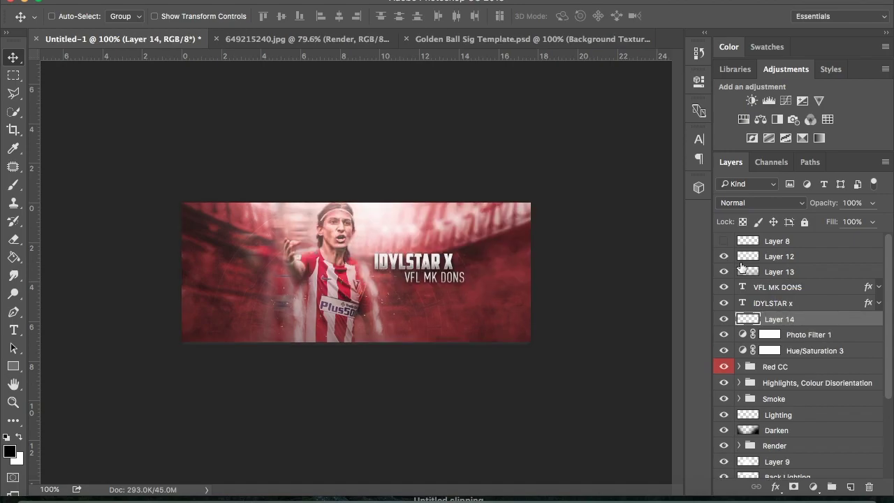
{"action": "left_click", "coordinate": [724, 256]}
{"action": "left_click", "coordinate": [723, 286]}
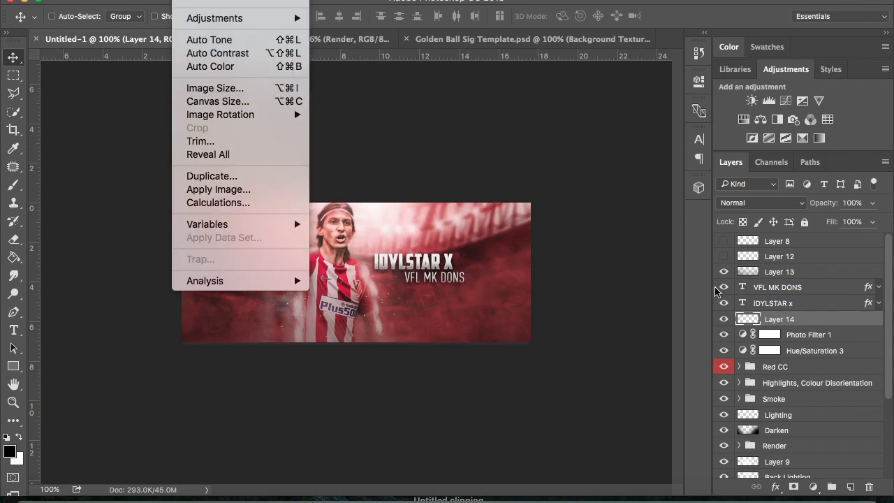
{"action": "left_click", "coordinate": [724, 303]}
{"action": "left_click", "coordinate": [723, 272]}
{"action": "left_click", "coordinate": [277, 187]}
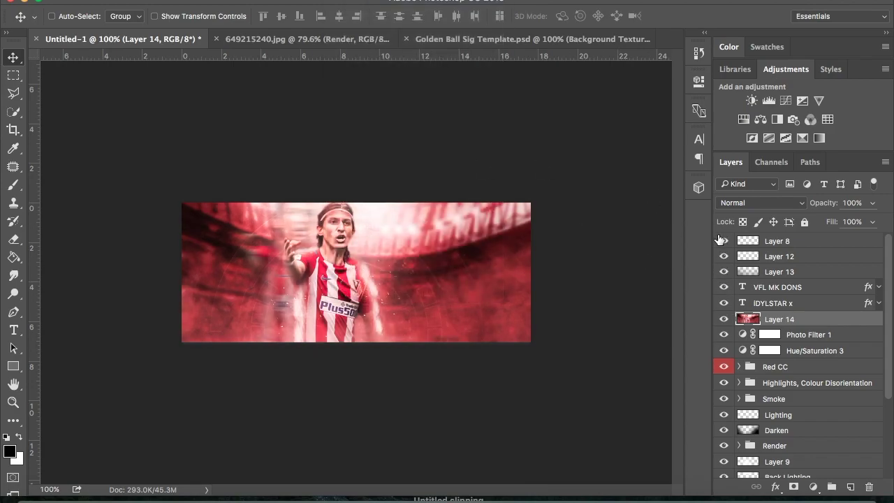
- Show the top layers and titles again and add a new Layer 15 at the top
{"action": "left_click_drag", "start_coordinate": [723, 303], "coordinate": [723, 241]}
{"action": "left_click", "coordinate": [754, 246]}
{"action": "key", "text": "ctrl+shift+alt+n"}
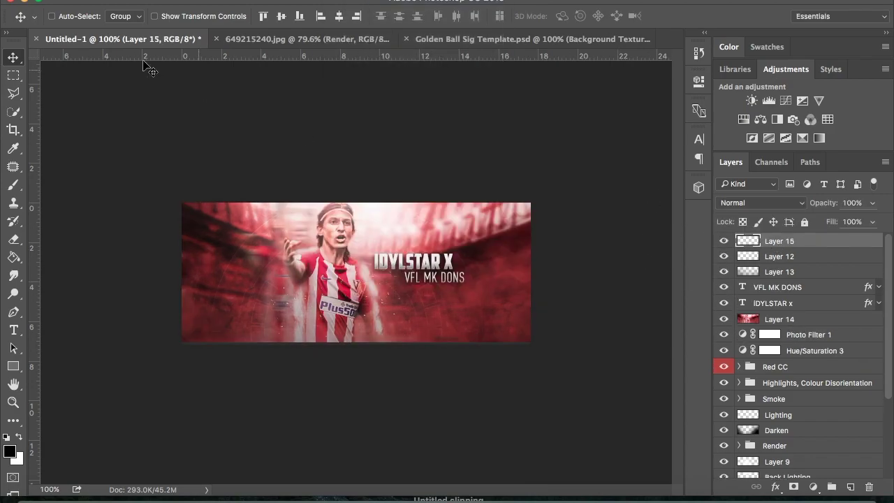
- Stroke the whole canvas edge with a 1 px border on the new layer
{"action": "key", "text": "m"}
{"action": "key", "text": "ctrl+a"}
{"action": "right_click", "coordinate": [268, 235]}
{"action": "left_click", "coordinate": [289, 365]}
{"action": "left_click", "coordinate": [414, 176]}
- Add a second 1 px canvas-edge stroke in a newly chosen colour on another new layer
{"action": "left_click", "coordinate": [536, 138]}
{"action": "key", "text": "ctrl+shift+alt+n"}
{"action": "right_click", "coordinate": [235, 204]}
{"action": "left_click", "coordinate": [289, 391]}
{"action": "left_click", "coordinate": [407, 173]}
{"action": "key", "text": "Return"}
{"action": "key", "text": "Return"}
{"action": "left_click", "coordinate": [779, 256]}
- Set Layer 15 to Overlay, deselect, and group both stroke layers as 'Border'
{"action": "left_click", "coordinate": [760, 203]}
{"action": "left_click", "coordinate": [761, 335]}
{"action": "key", "text": "ctrl+d"}
{"action": "left_click", "coordinate": [801, 244], "text": "shift"}
{"action": "key", "text": "ctrl+g"}
{"action": "double_click", "coordinate": [775, 240]}
{"action": "type", "text": "er"}
{"action": "key", "text": "Return"}
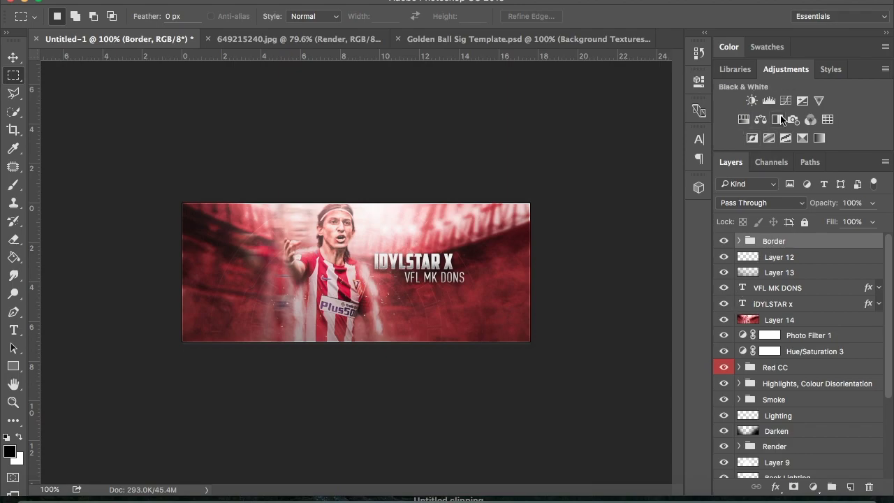
- Add a Curves adjustment layer above the Border group, leaving the curve at its default diagonal
{"action": "left_click", "coordinate": [785, 100]}
{"action": "mouse_move", "coordinate": [557, 254]}
{"action": "left_mouse_down"}
{"action": "mouse_move", "coordinate": [559, 235]}
{"action": "mouse_move", "coordinate": [558, 254]}
{"action": "left_mouse_up"}
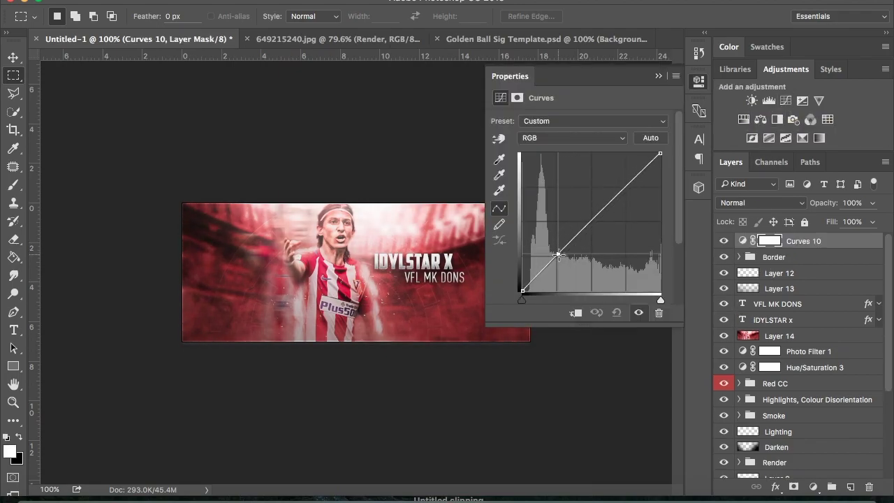
{"action": "left_click", "coordinate": [698, 80]}
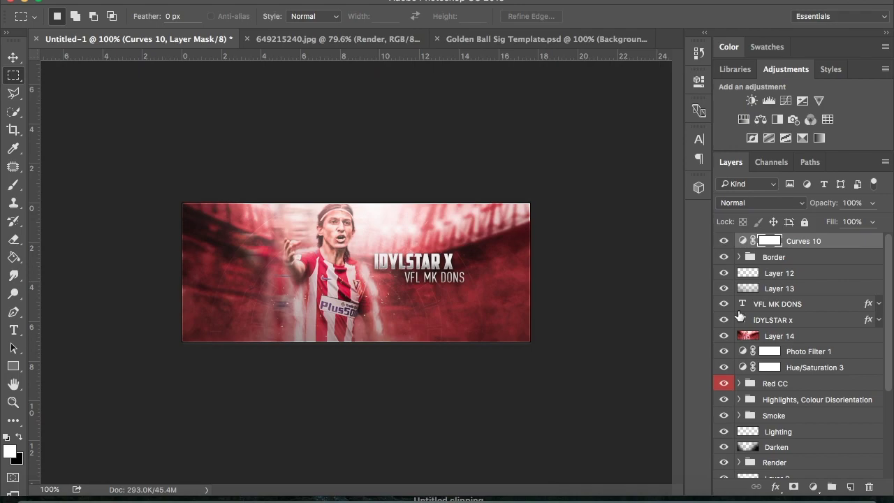
{"action": "scroll", "coordinate": [770, 348], "scroll_direction": "down", "scroll_amount": 5}
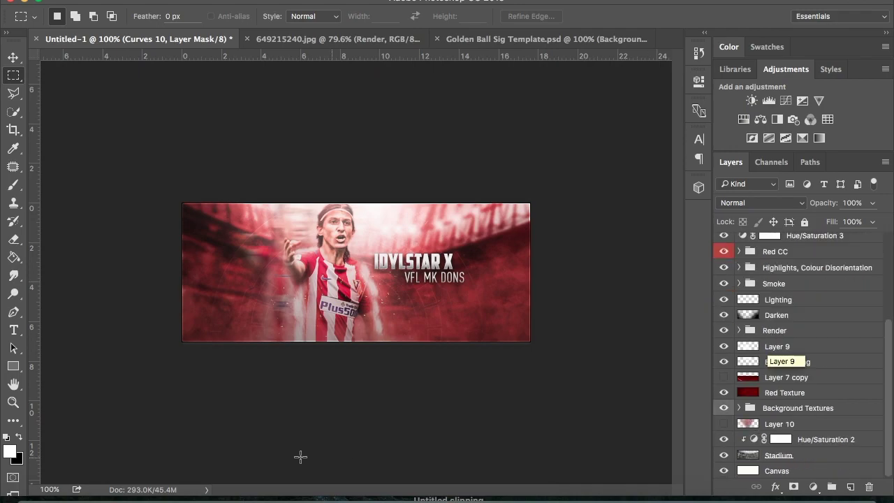
{"action": "left_click_drag", "start_coordinate": [165, 189], "coordinate": [534, 369]}
{"action": "left_click", "coordinate": [569, 389]}
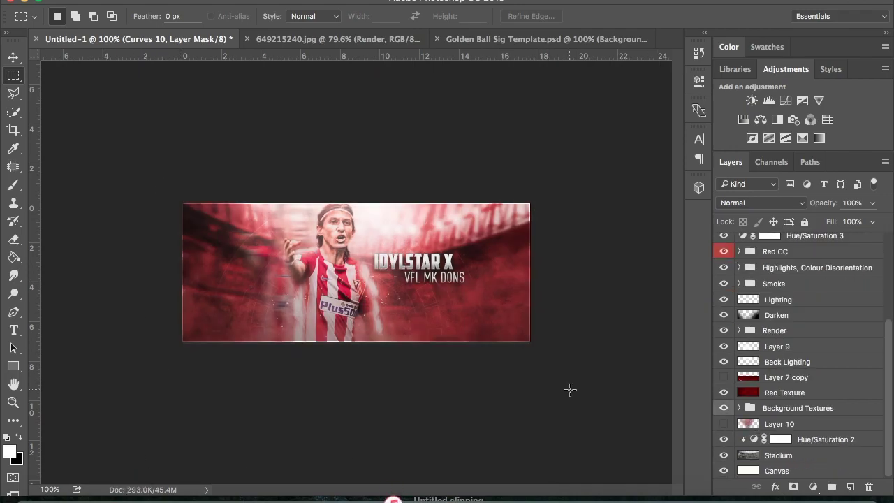